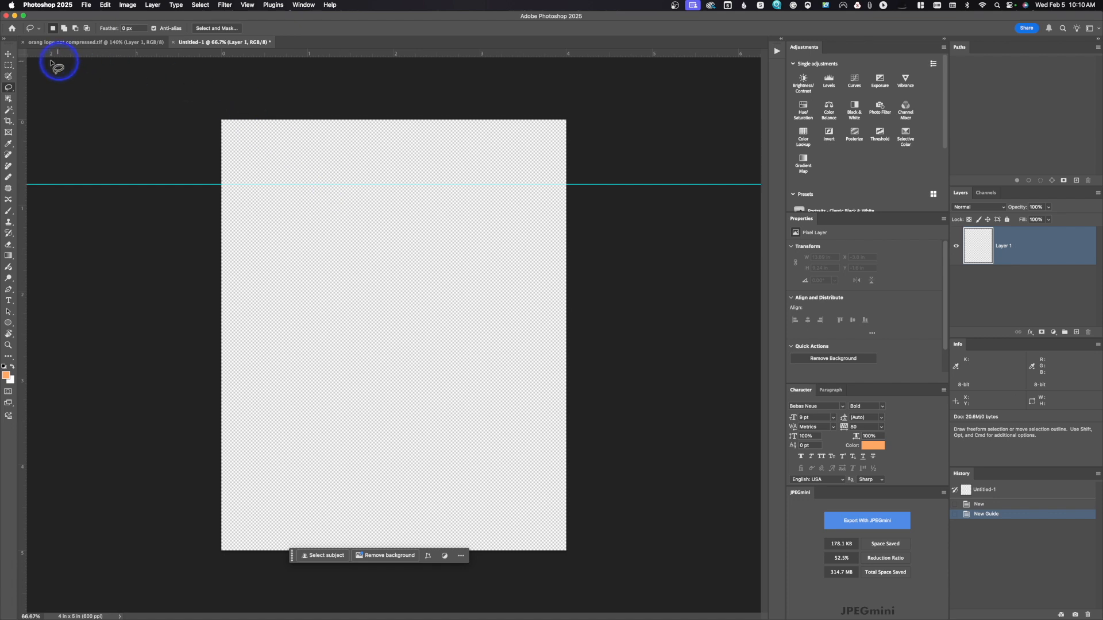
- Remove the horizontal guide from the canvas with the Move tool
{"action": "left_click", "coordinate": [8, 63]}
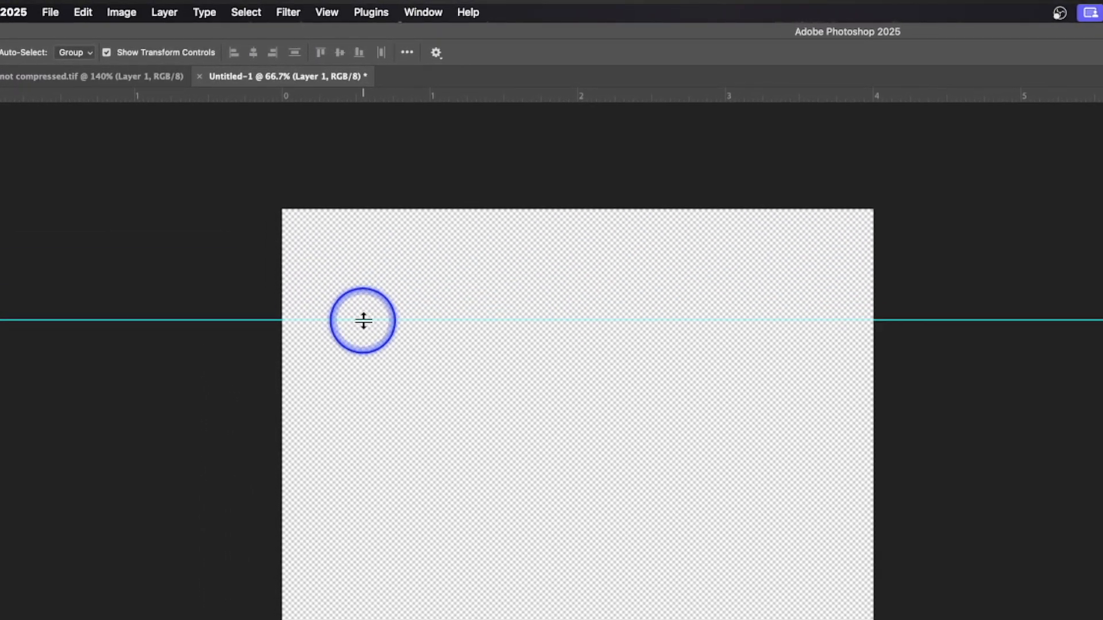
{"action": "left_click_drag", "start_coordinate": [363, 320], "coordinate": [357, 98]}
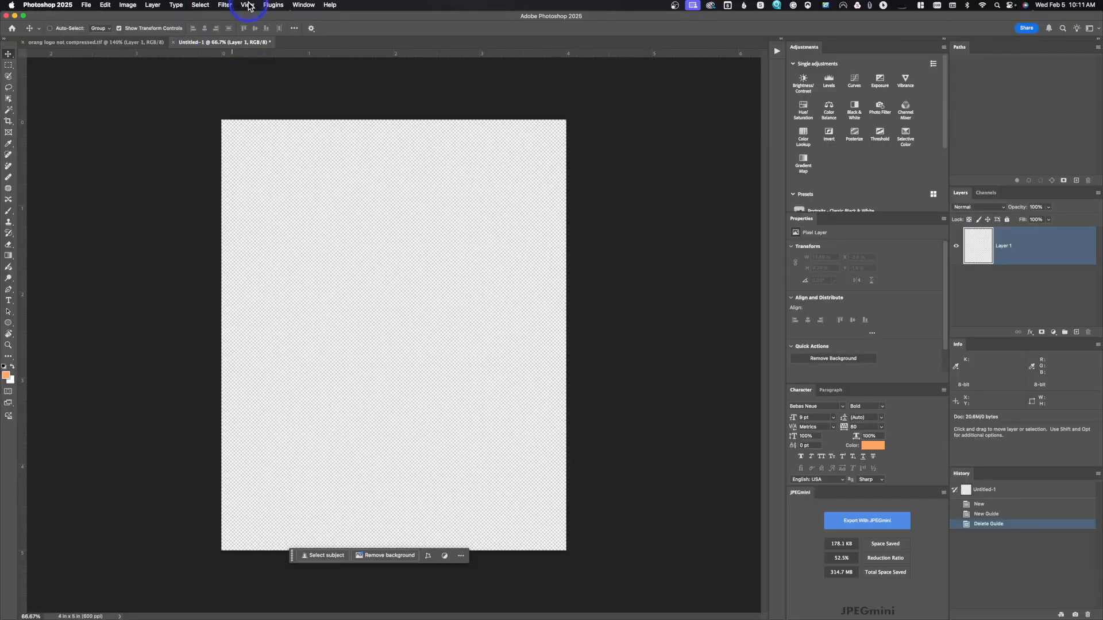
{"action": "left_click", "coordinate": [248, 5]}
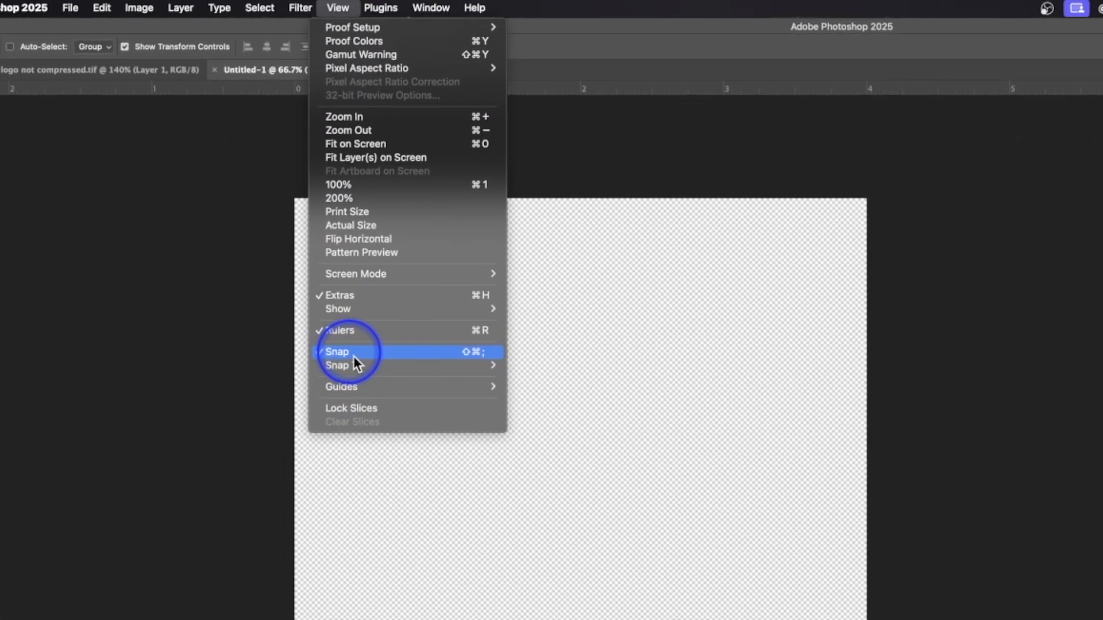
{"action": "mouse_move", "coordinate": [258, 221]}
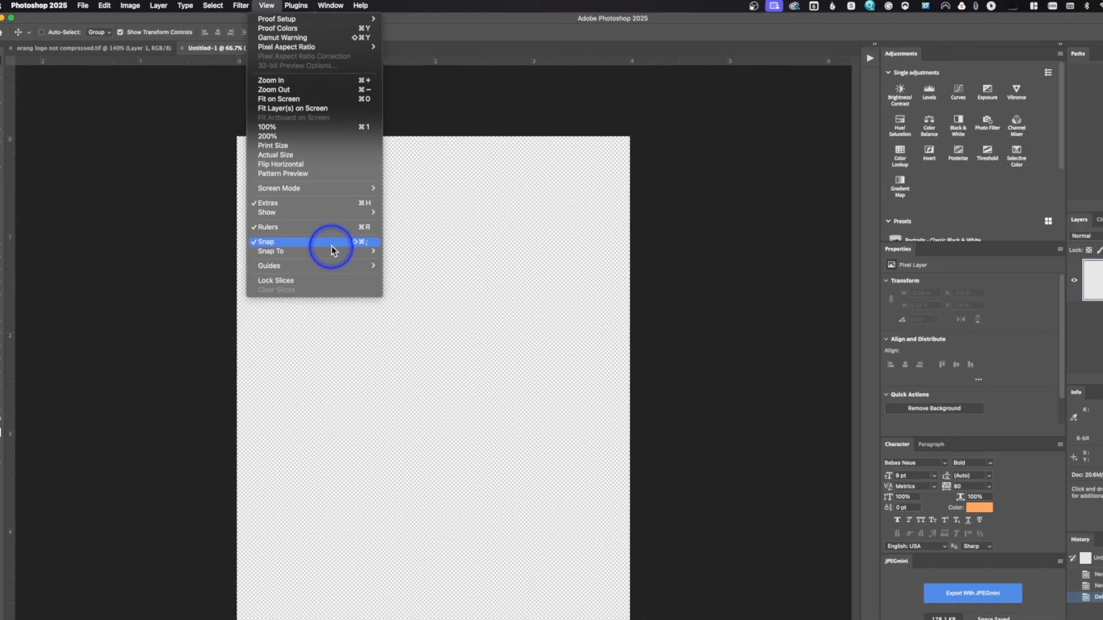
{"action": "left_click", "coordinate": [345, 8]}
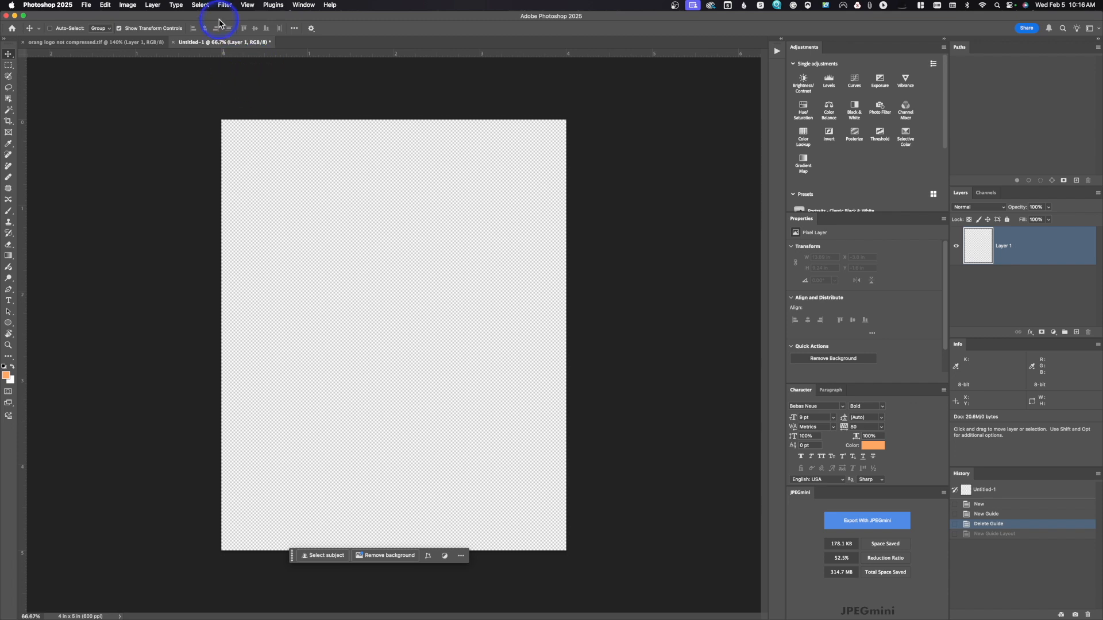
- Start a new guide layout that clears existing guides, and set its left margin to 0.25 in
{"action": "left_click", "coordinate": [249, 5]}
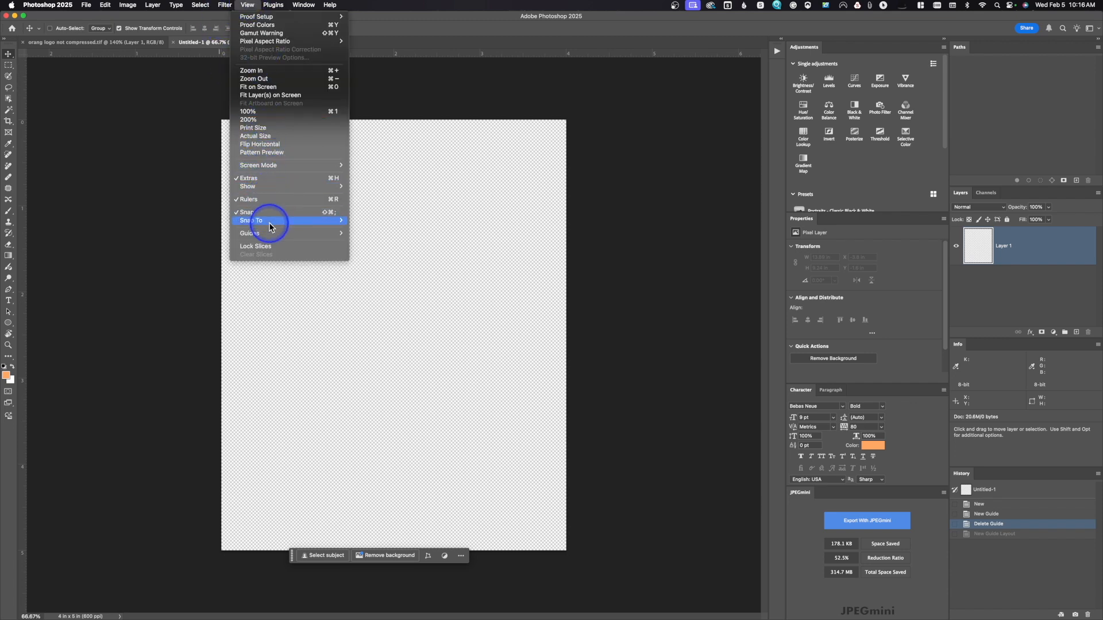
{"action": "mouse_move", "coordinate": [271, 235]}
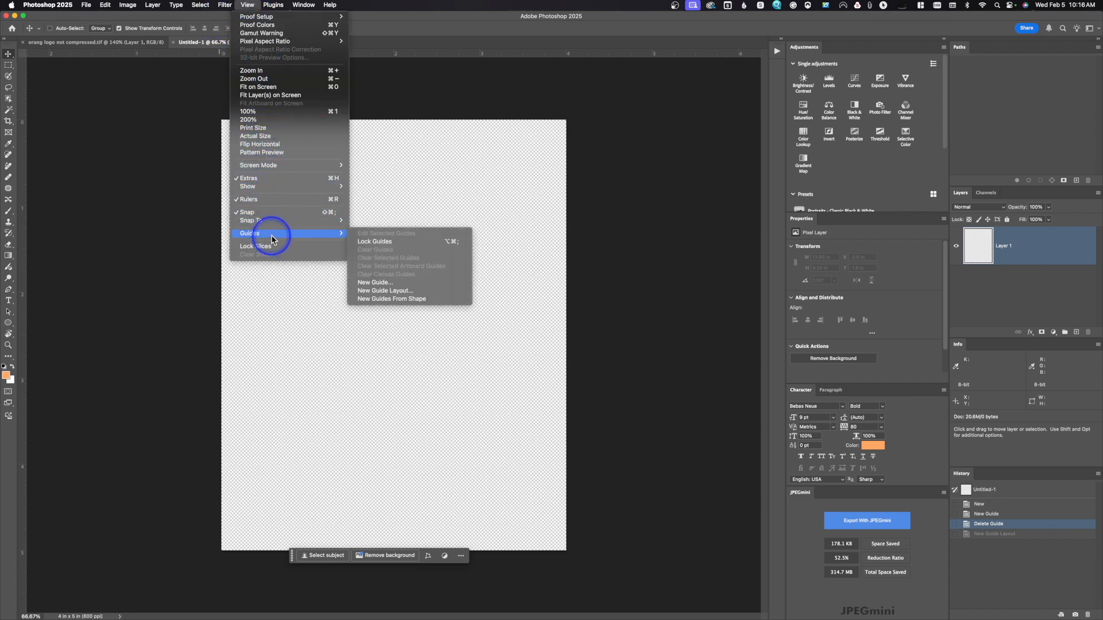
{"action": "left_click", "coordinate": [390, 294]}
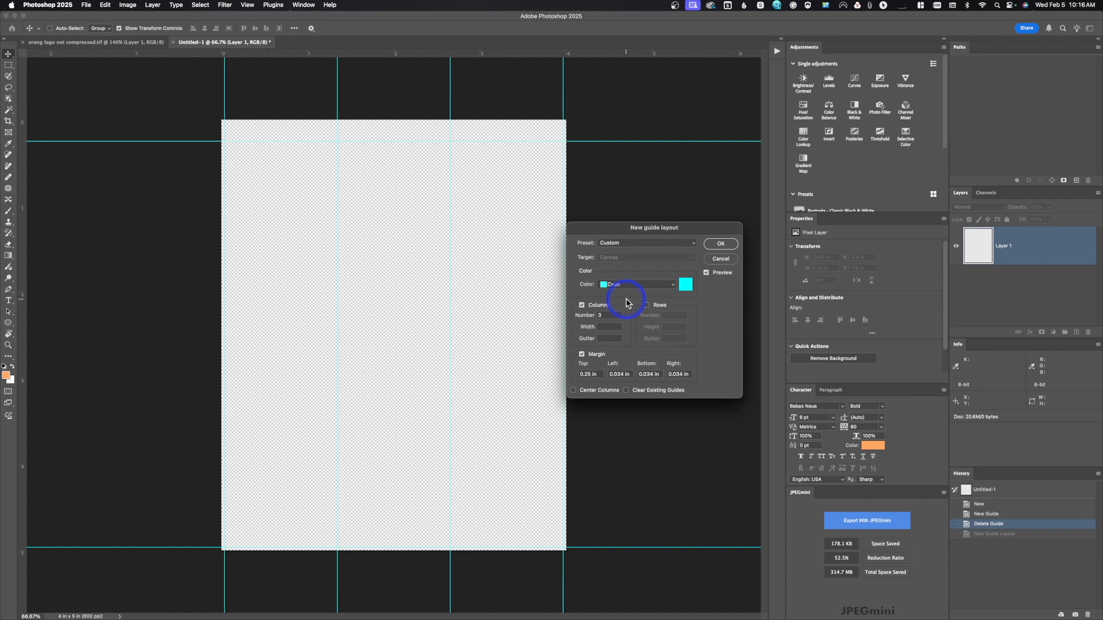
{"action": "left_click", "coordinate": [626, 391]}
{"action": "double_click", "coordinate": [615, 376]}
{"action": "type", "text": "0.25"}
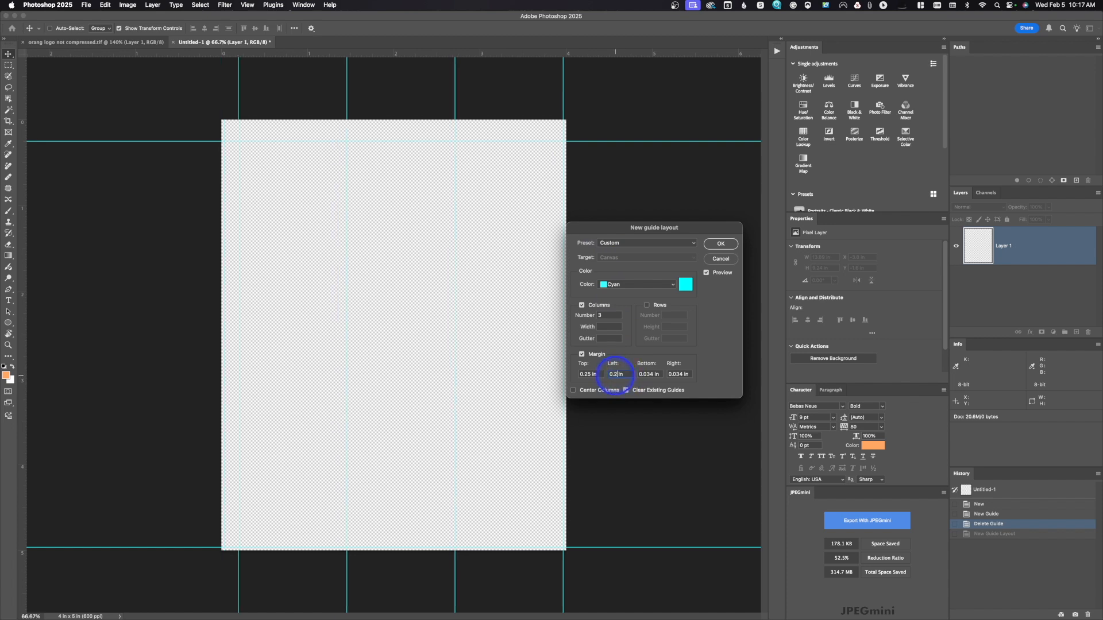
- Set the guide layout's bottom and right margins to 0.25 in
{"action": "double_click", "coordinate": [652, 375]}
{"action": "type", "text": "0.2"}
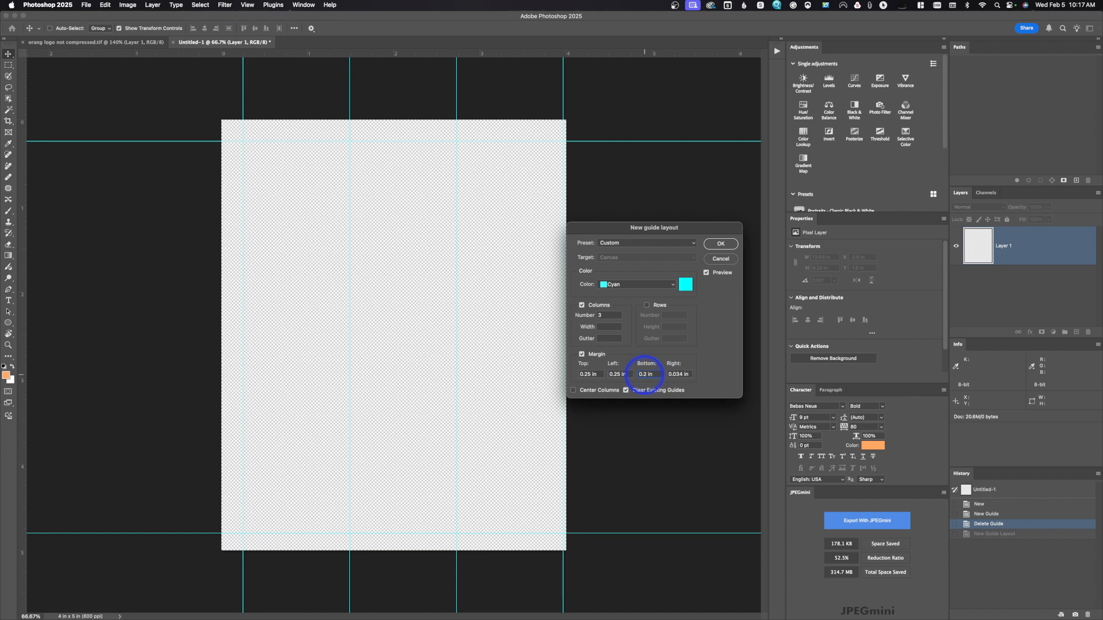
{"action": "type", "text": "5"}
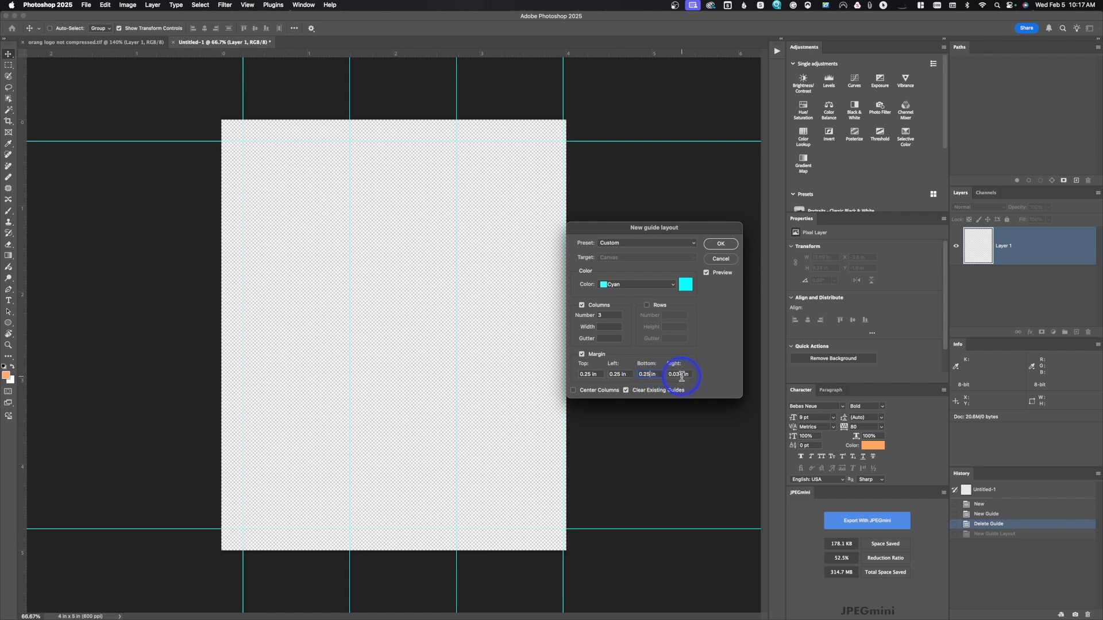
{"action": "double_click", "coordinate": [675, 377]}
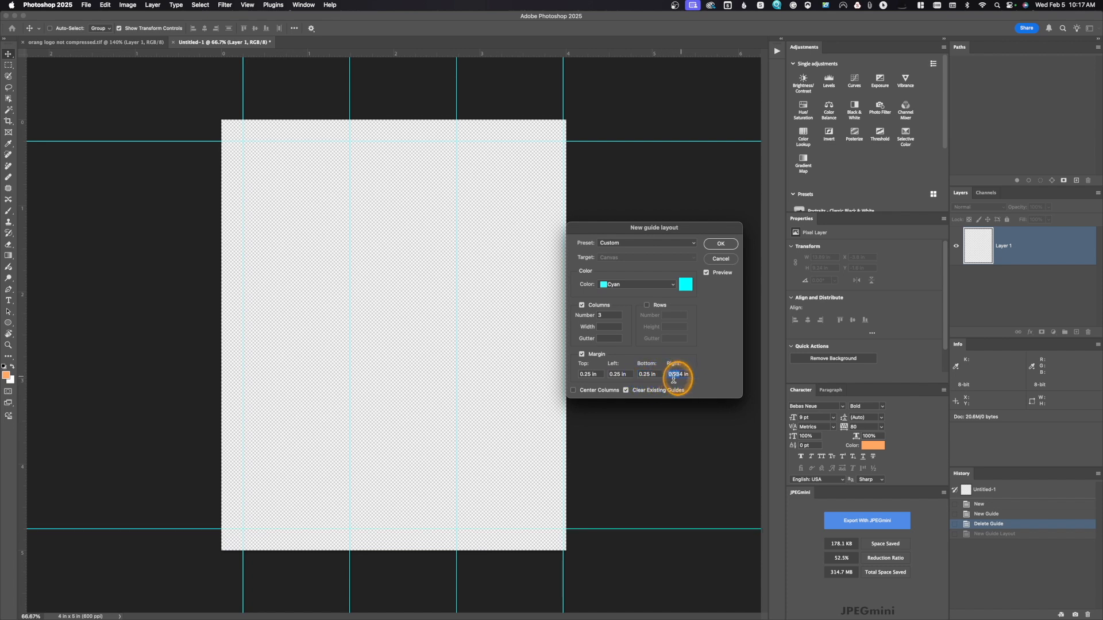
{"action": "type", "text": "0.254"}
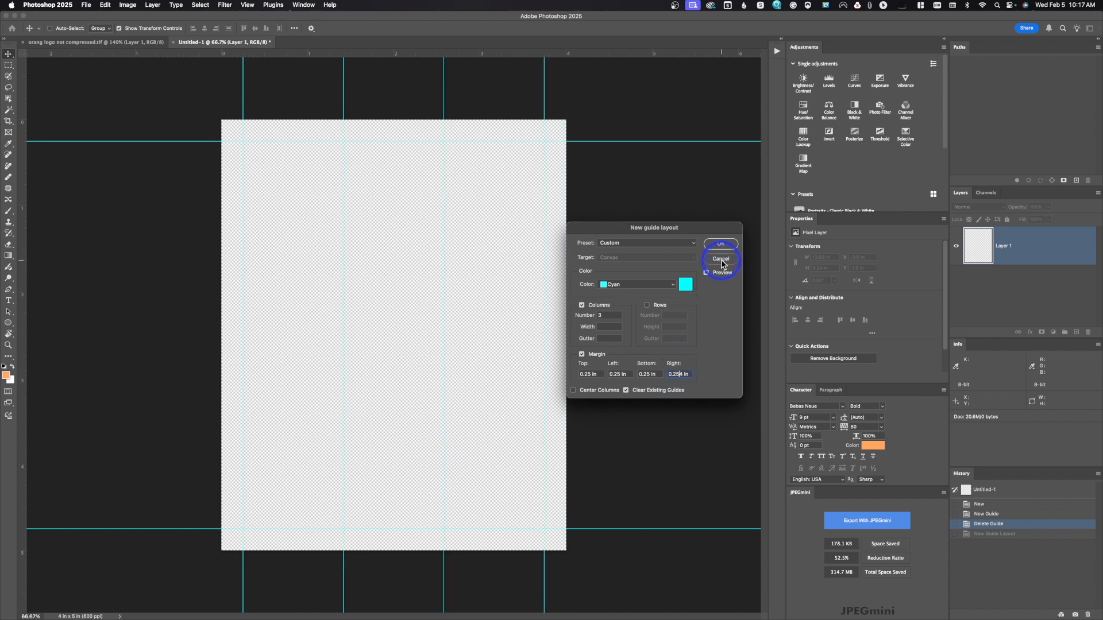
{"action": "key", "text": "BackSpace"}
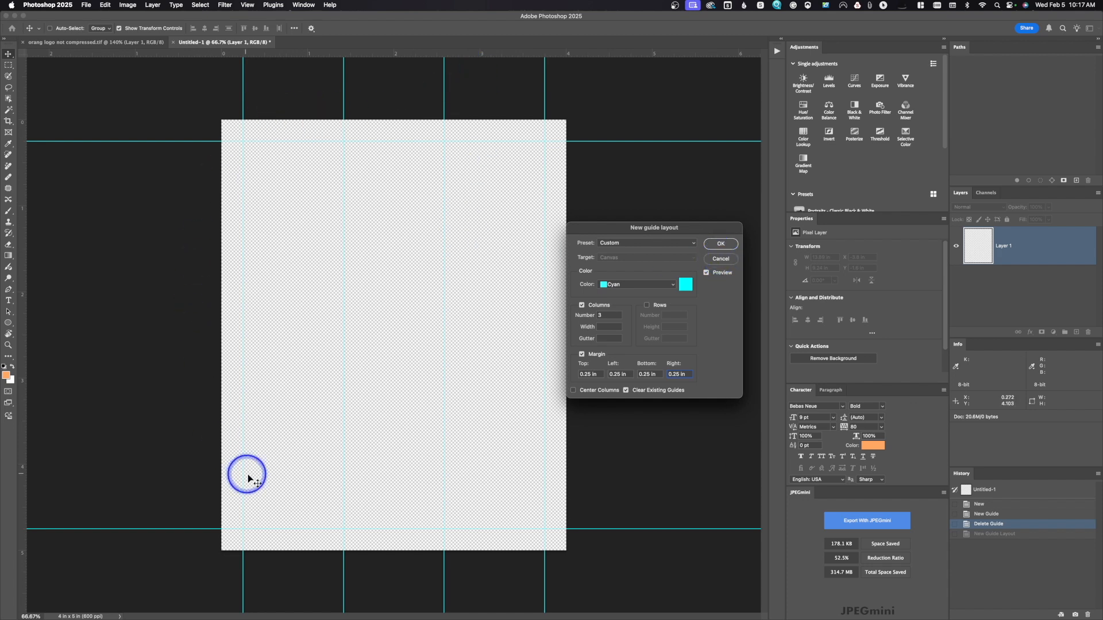
- Try the guide layout with three columns and a 0.167 in gutter, and undo it
{"action": "double_click", "coordinate": [602, 315]}
{"action": "key", "text": "BackSpace"}
{"action": "type", "text": "3"}
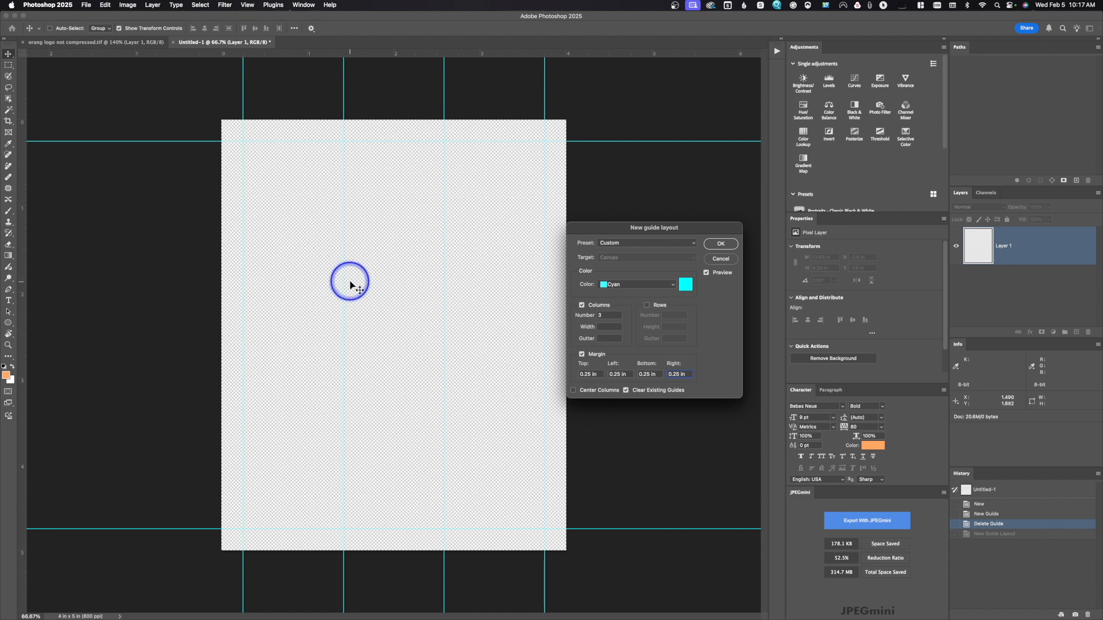
{"action": "left_click", "coordinate": [607, 339]}
{"action": "type", "text": "100"}
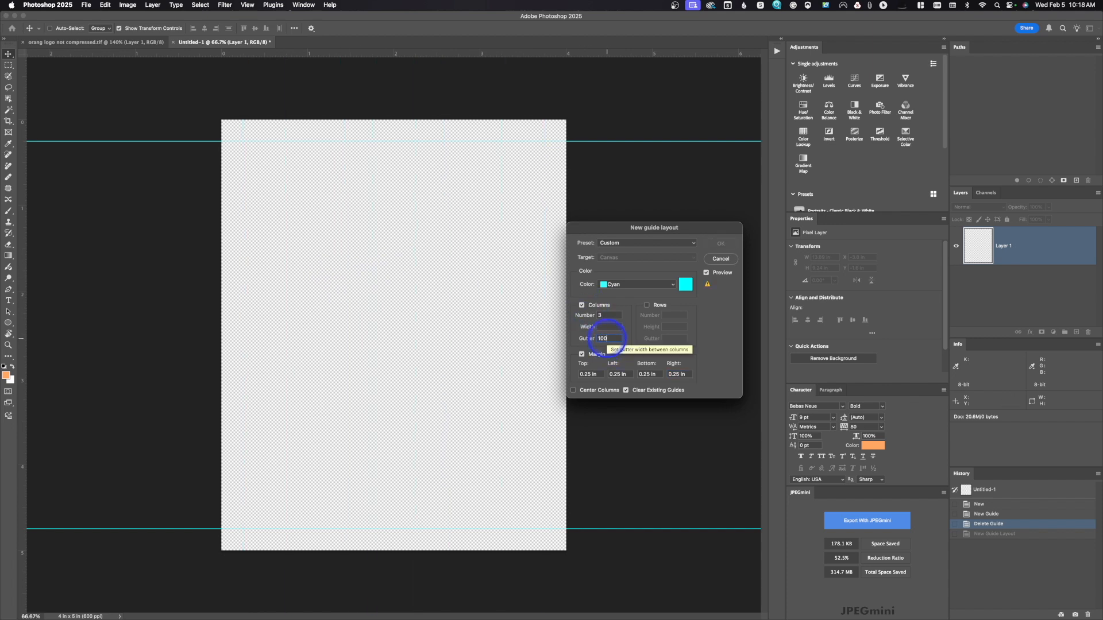
{"action": "key", "text": "Return"}
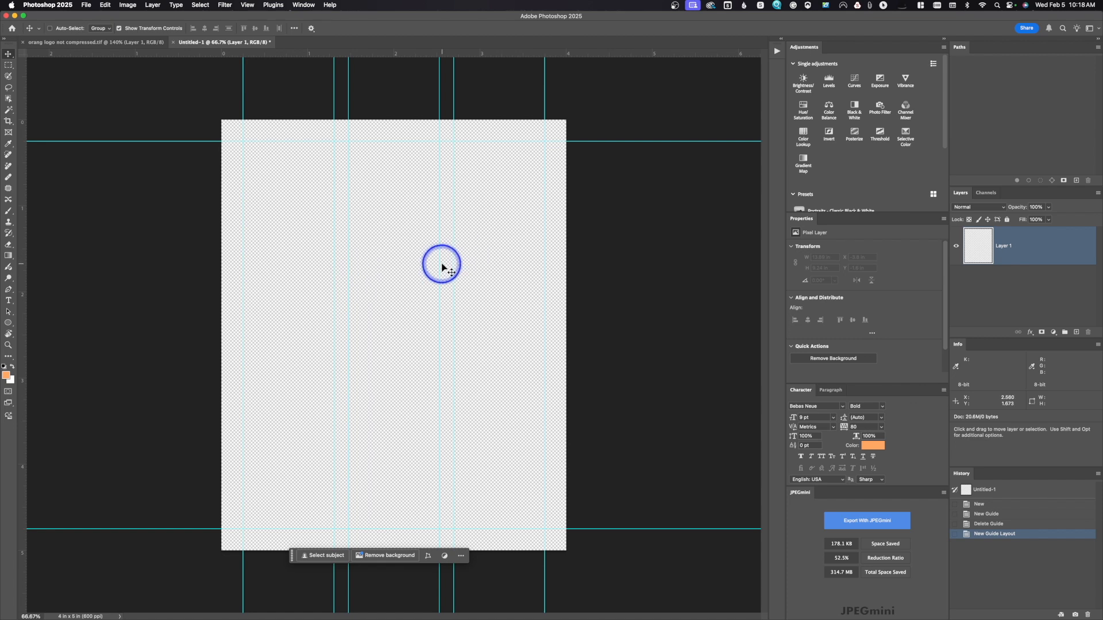
{"action": "key", "text": "super+z"}
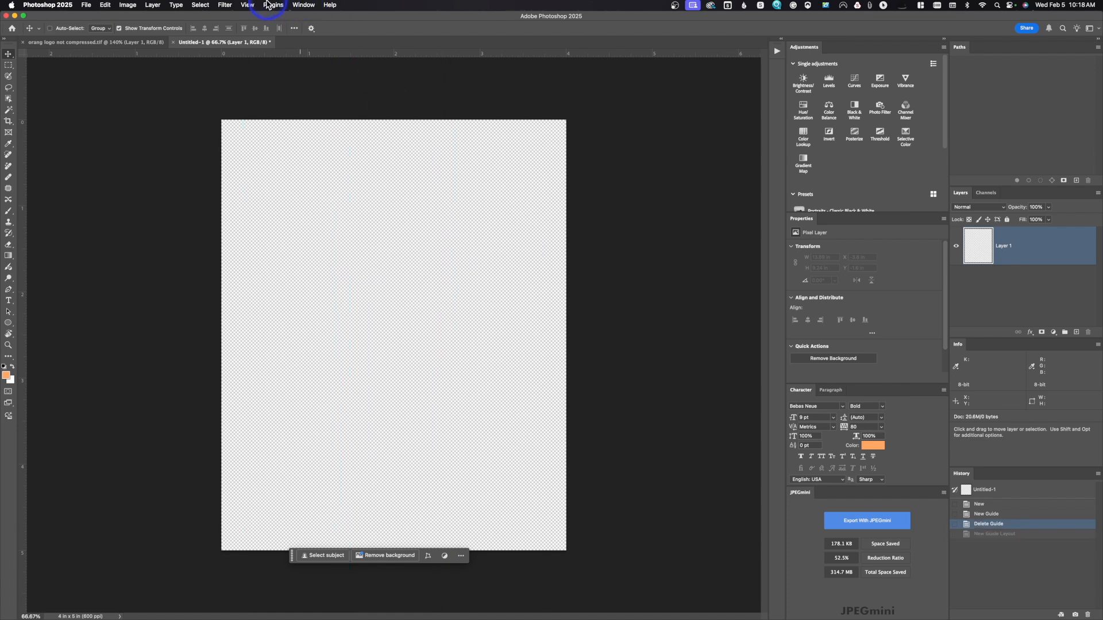
- Create the guide layout again with three columns and the gutter value left blank
{"action": "left_click", "coordinate": [247, 6]}
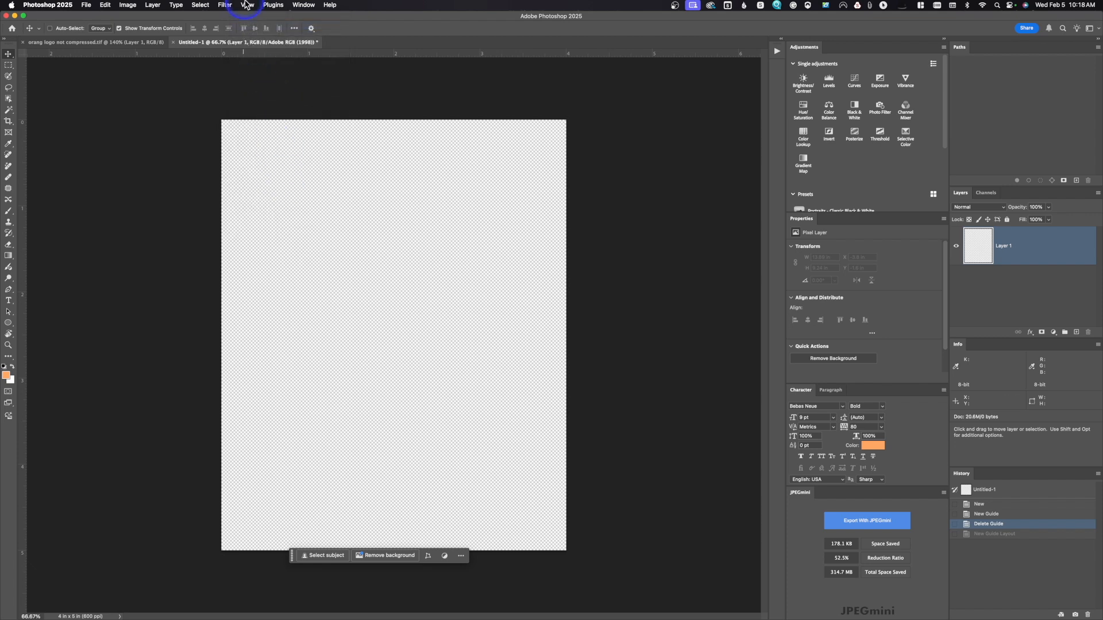
{"action": "left_click", "coordinate": [247, 6]}
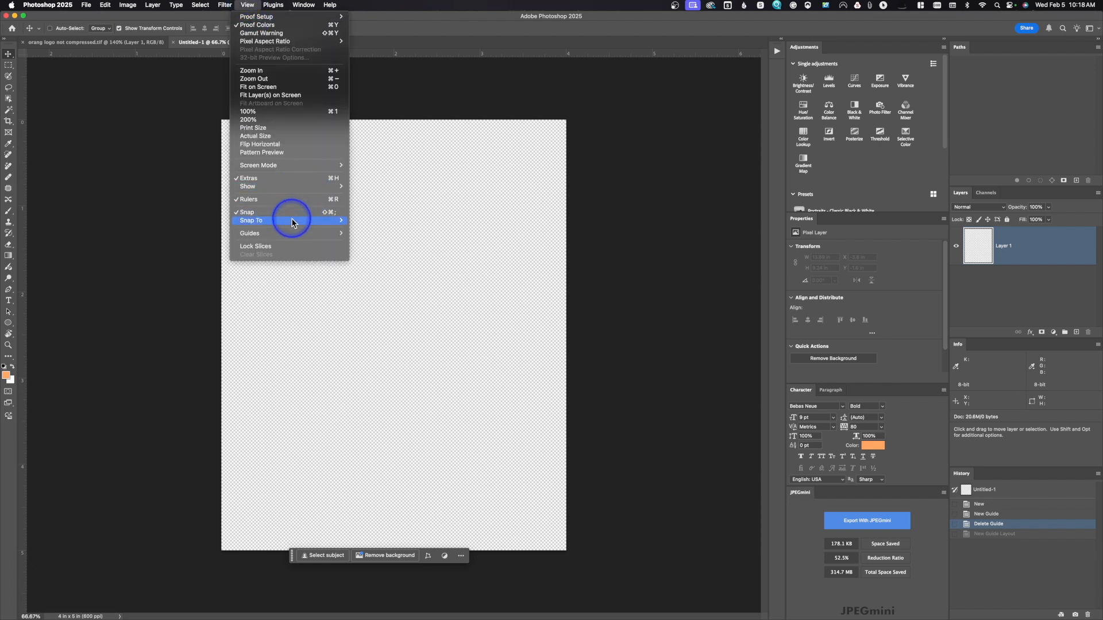
{"action": "mouse_move", "coordinate": [291, 232]}
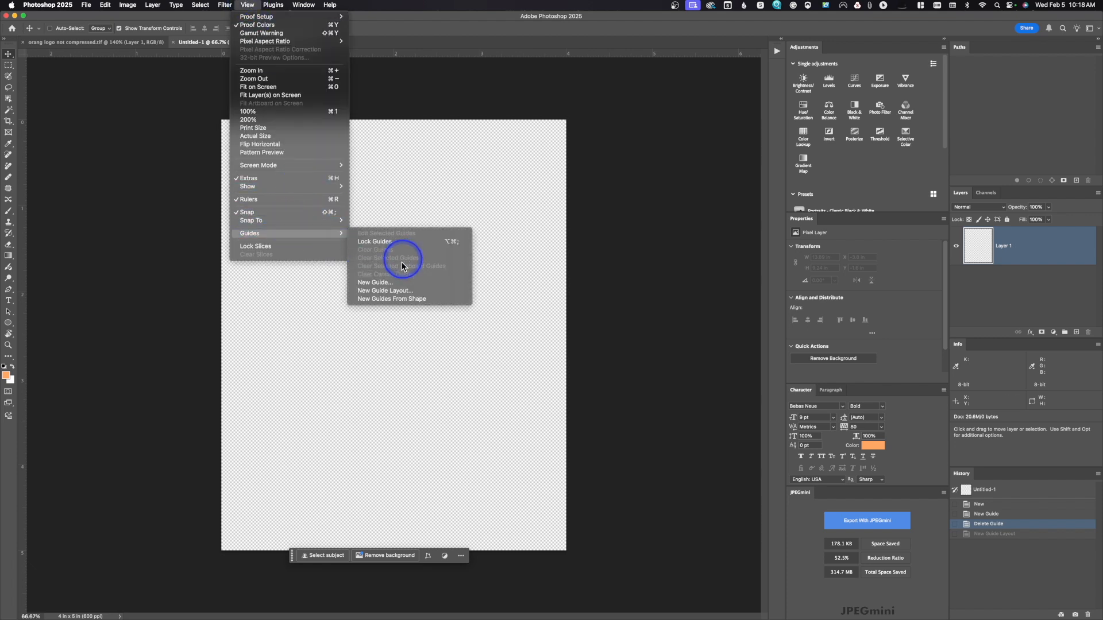
{"action": "left_click", "coordinate": [408, 292]}
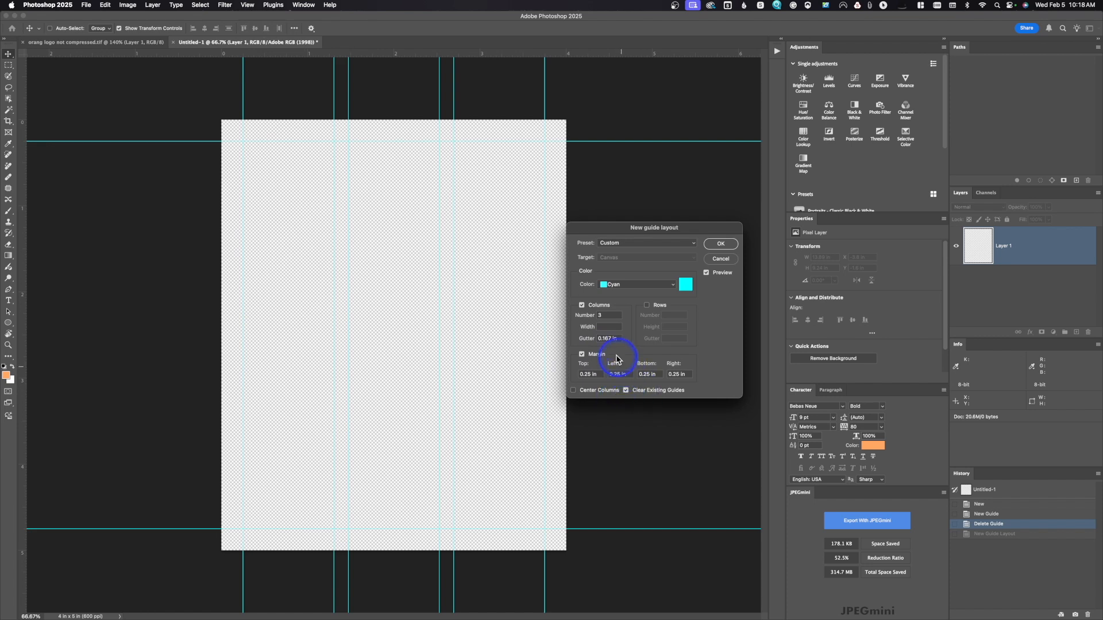
{"action": "left_click_drag", "start_coordinate": [620, 339], "coordinate": [587, 344]}
{"action": "key", "text": "BackSpace"}
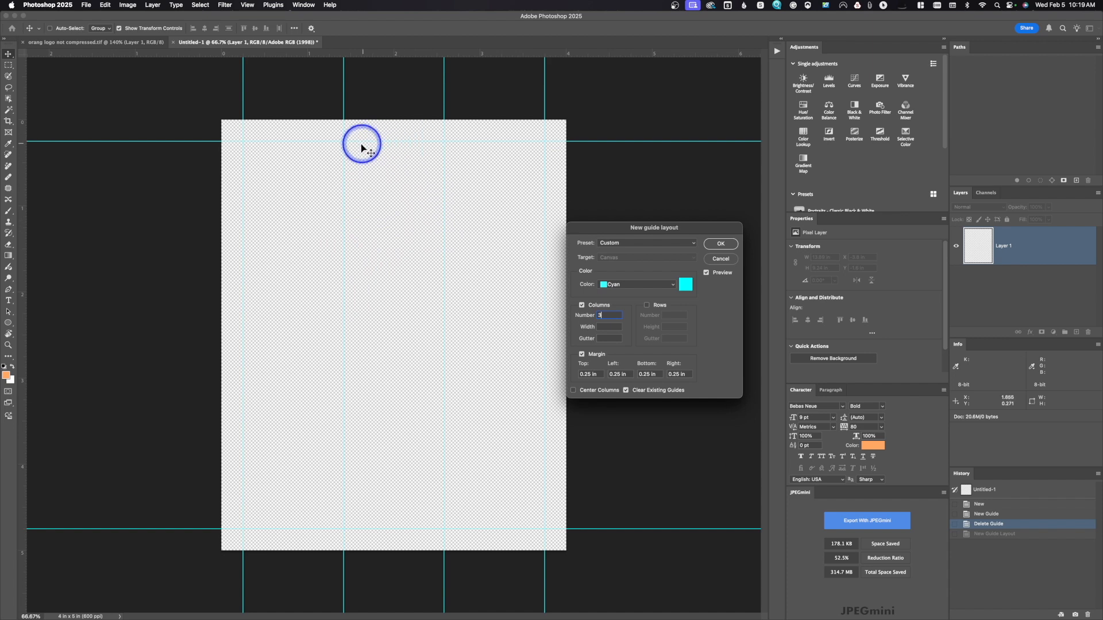
{"action": "left_click", "coordinate": [721, 245]}
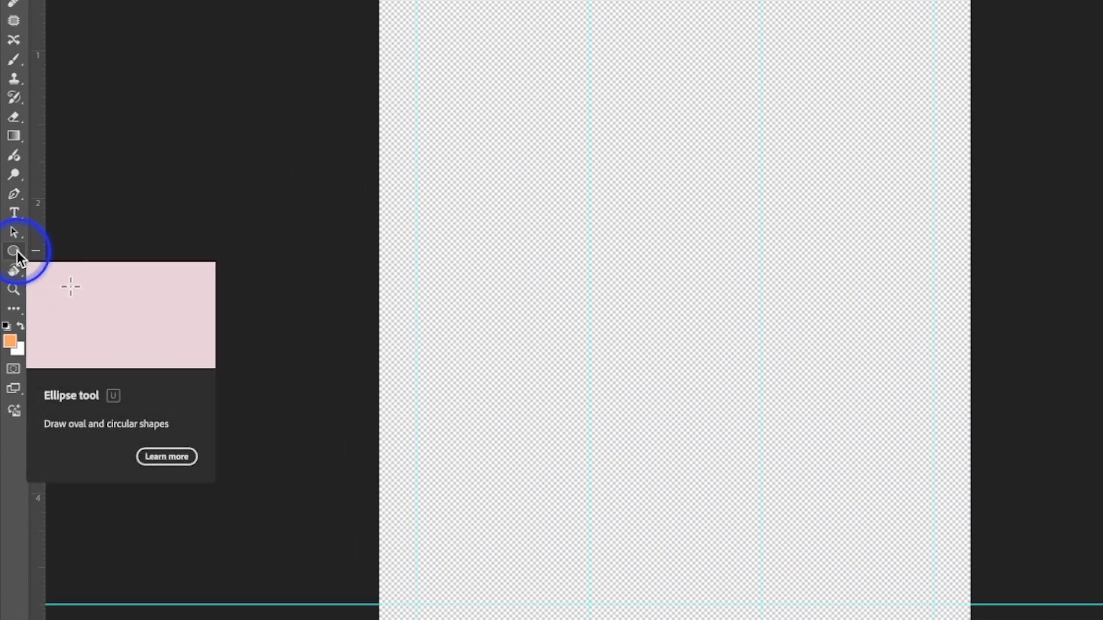
- Draw a circle about 1.165 in wide with the Ellipse tool, spanning the middle column and starting at the upper margin guide
{"action": "left_click", "coordinate": [18, 255]}
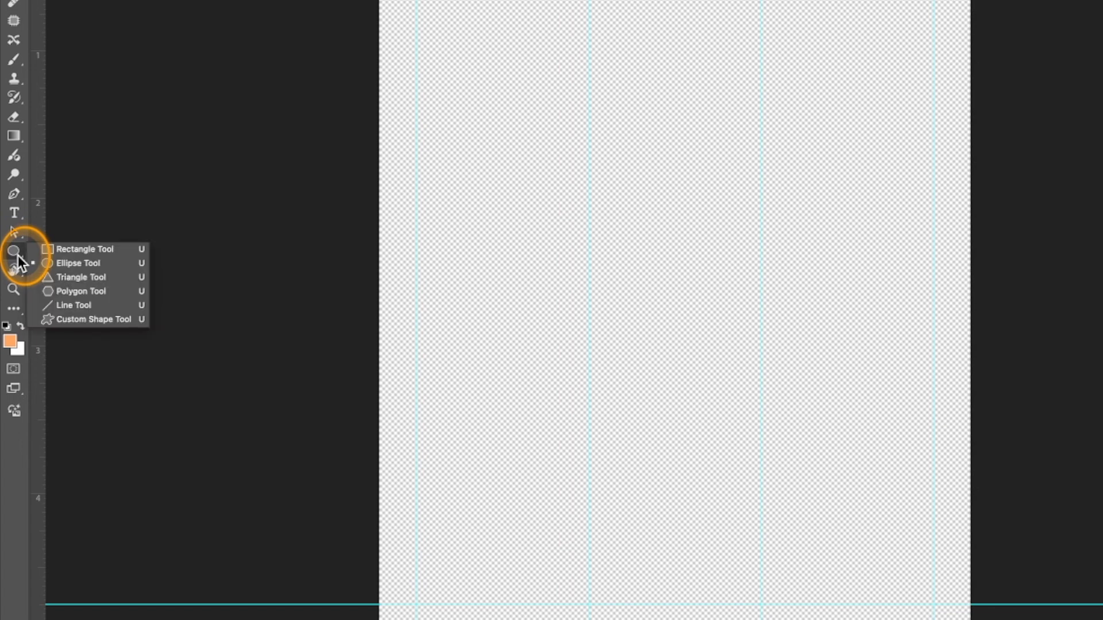
{"action": "left_click_drag", "start_coordinate": [19, 255], "coordinate": [51, 290]}
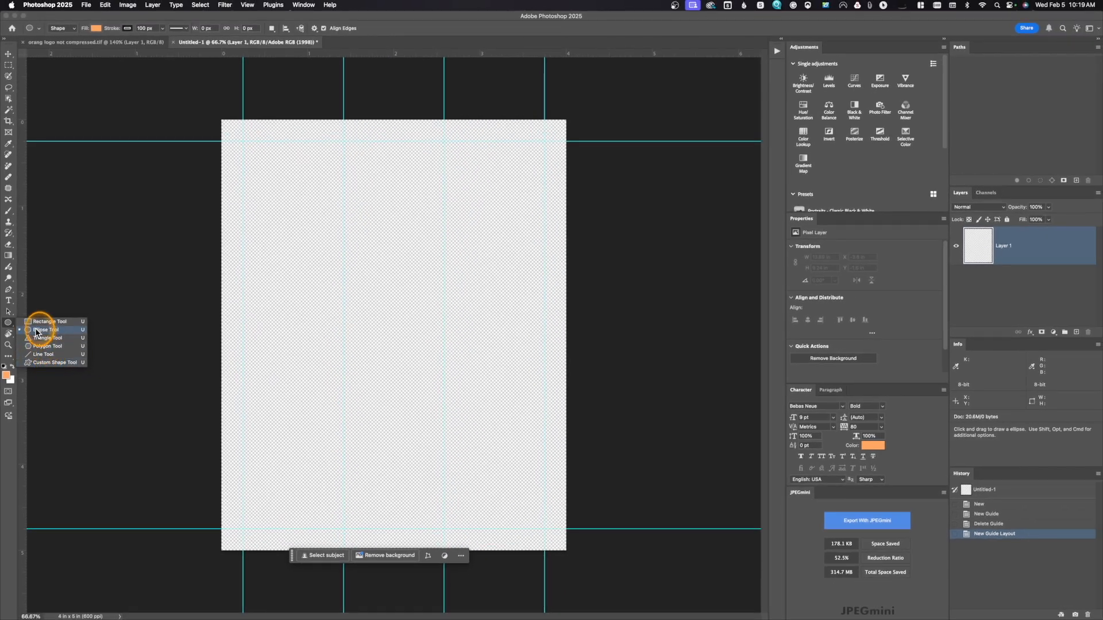
{"action": "left_click_drag", "start_coordinate": [35, 332], "coordinate": [36, 332]}
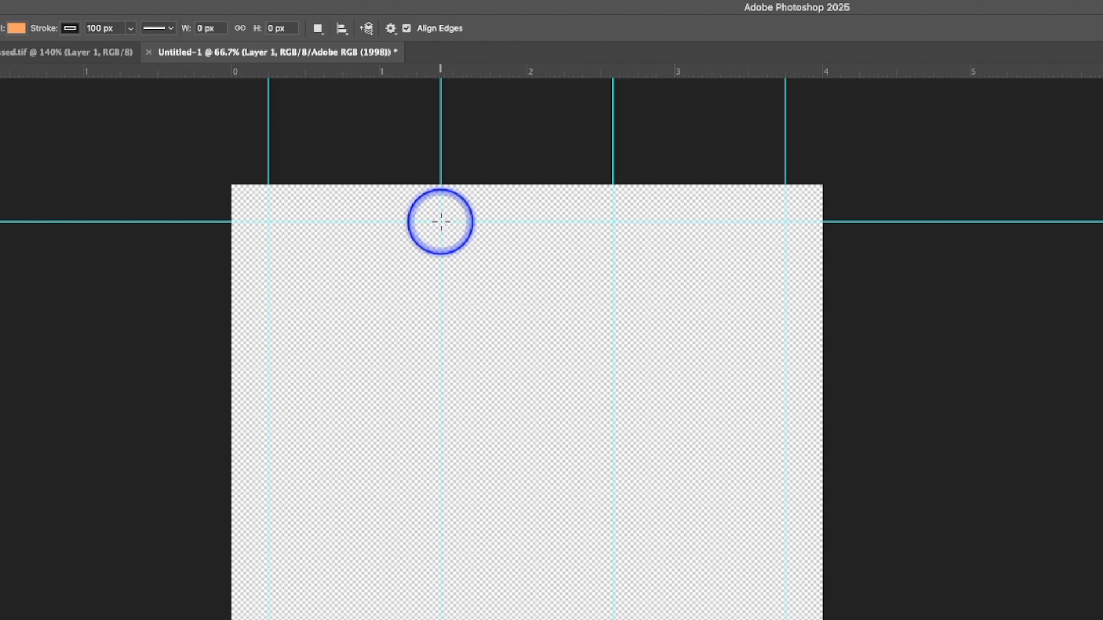
{"action": "left_click_drag", "start_coordinate": [440, 222], "coordinate": [636, 396]}
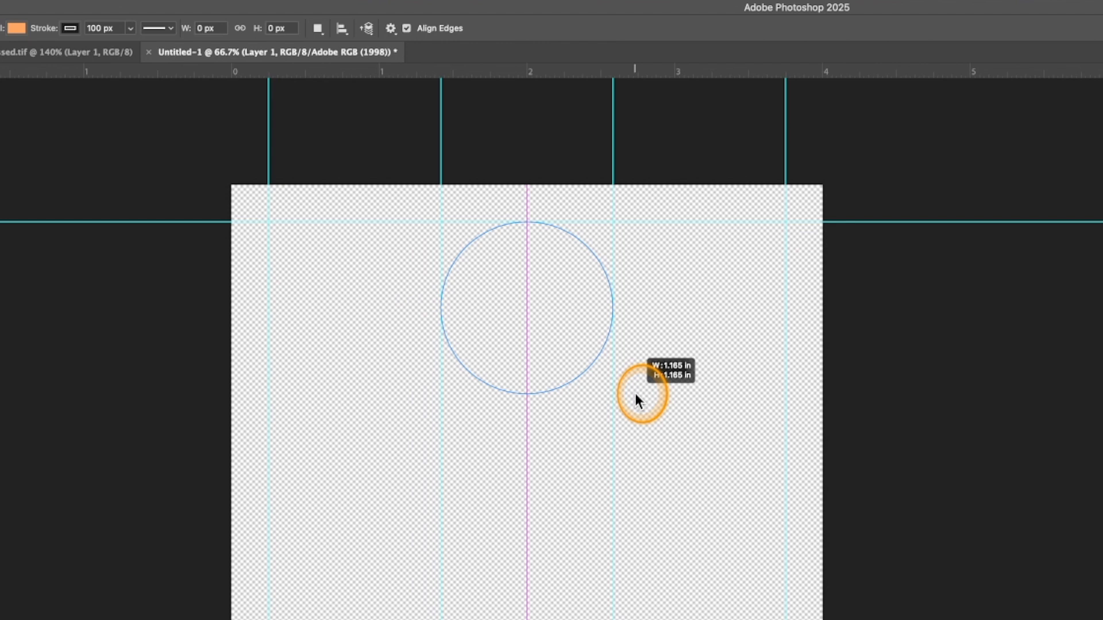
{"action": "left_click_drag", "start_coordinate": [534, 306], "coordinate": [533, 307]}
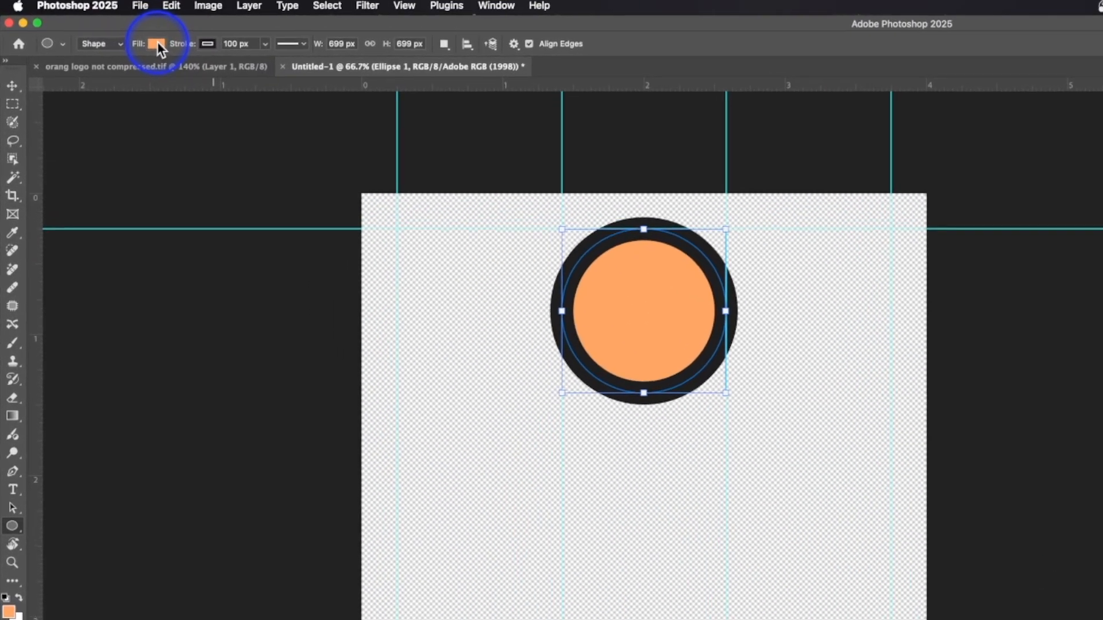
- Change the circle's fill to the bright orange from the recently used colors
{"action": "left_click", "coordinate": [164, 46]}
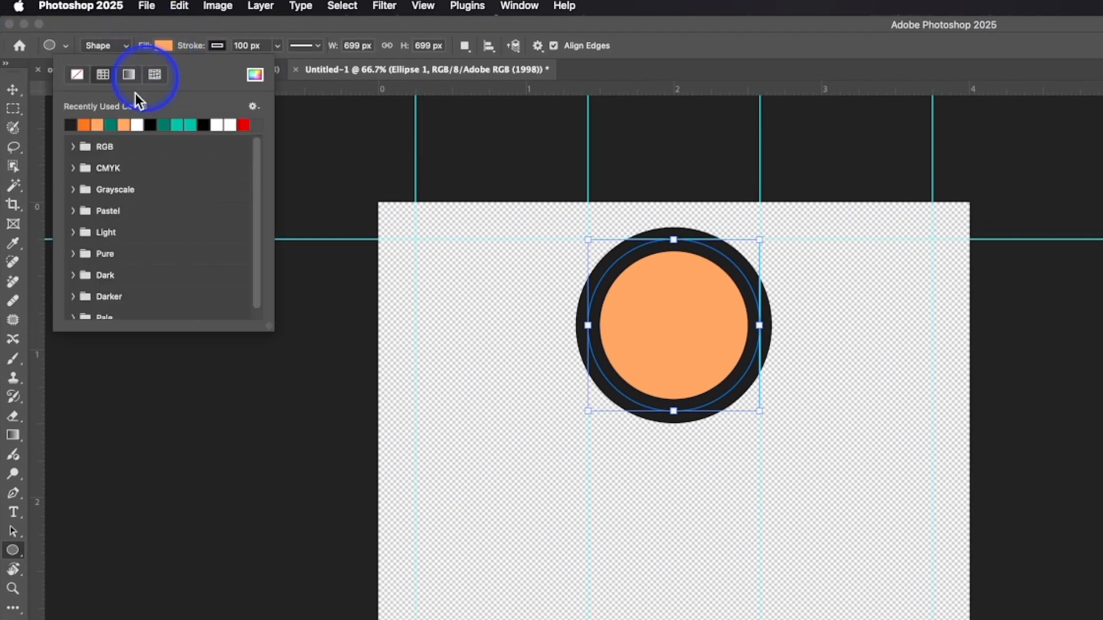
{"action": "left_click", "coordinate": [110, 124]}
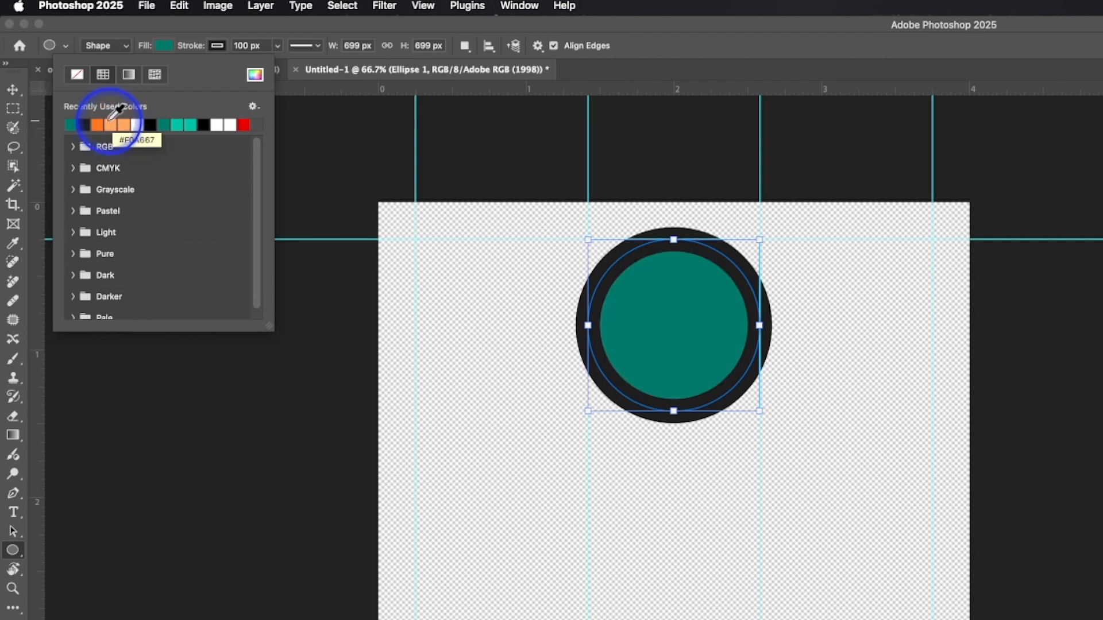
{"action": "left_click", "coordinate": [98, 123]}
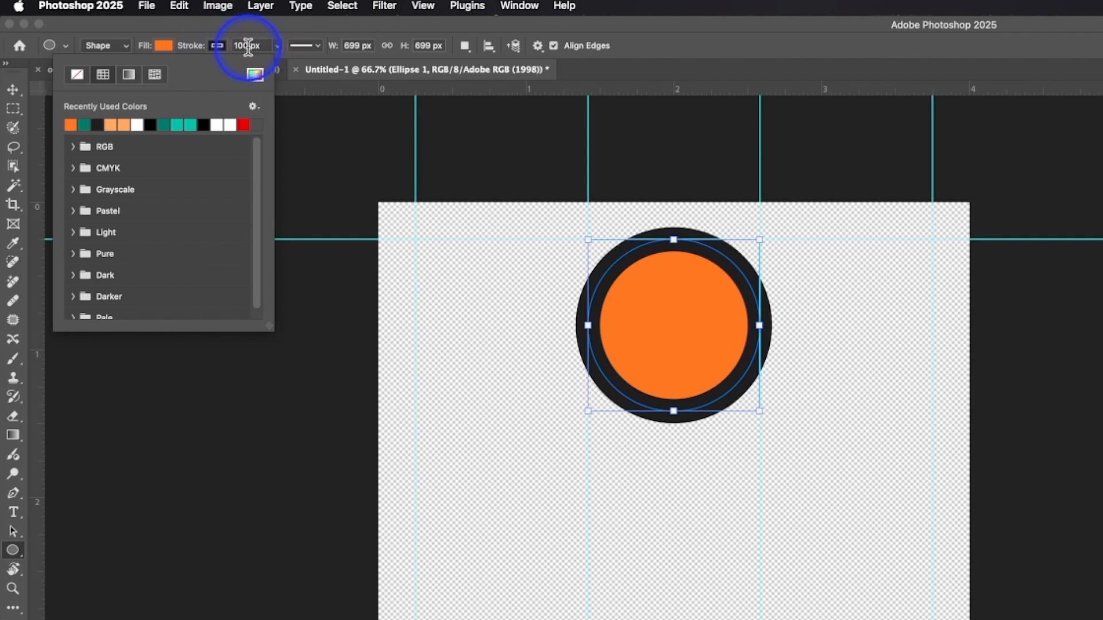
- Set the circle's stroke width first to 50 px and finally to 75 px
{"action": "left_click", "coordinate": [213, 43]}
{"action": "type", "text": "50"}
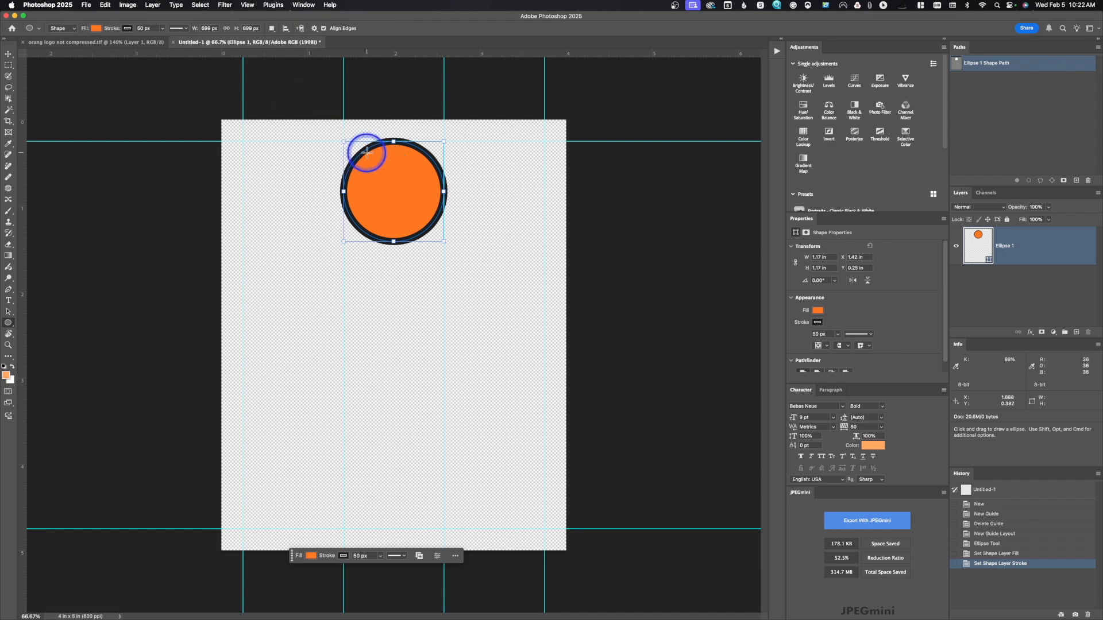
{"action": "left_click", "coordinate": [142, 30]}
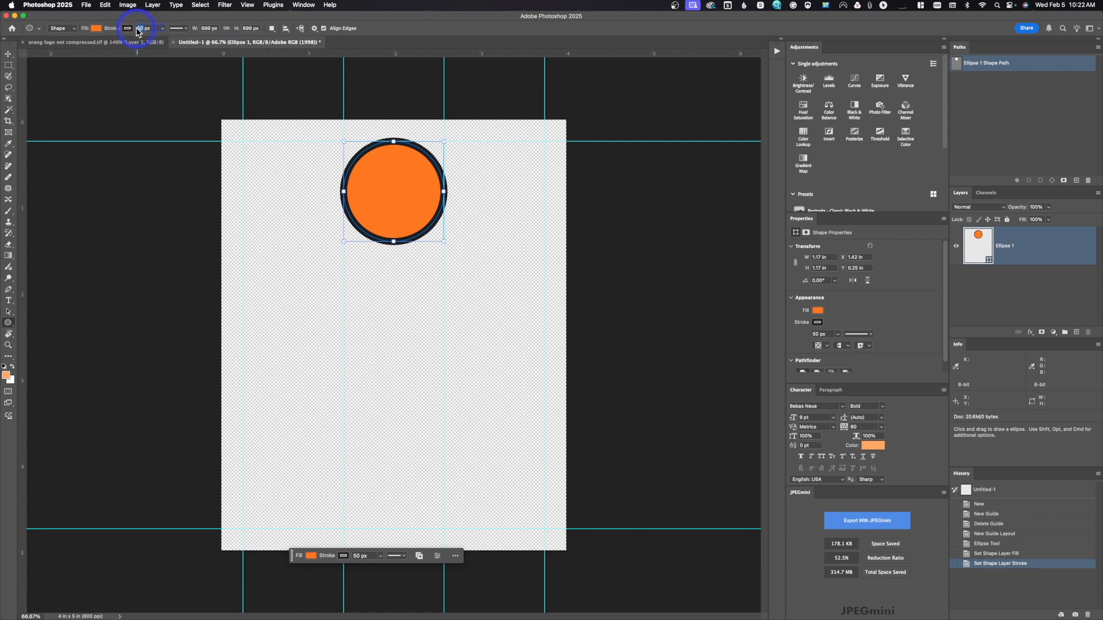
{"action": "type", "text": "75"}
{"action": "key", "text": "Return"}
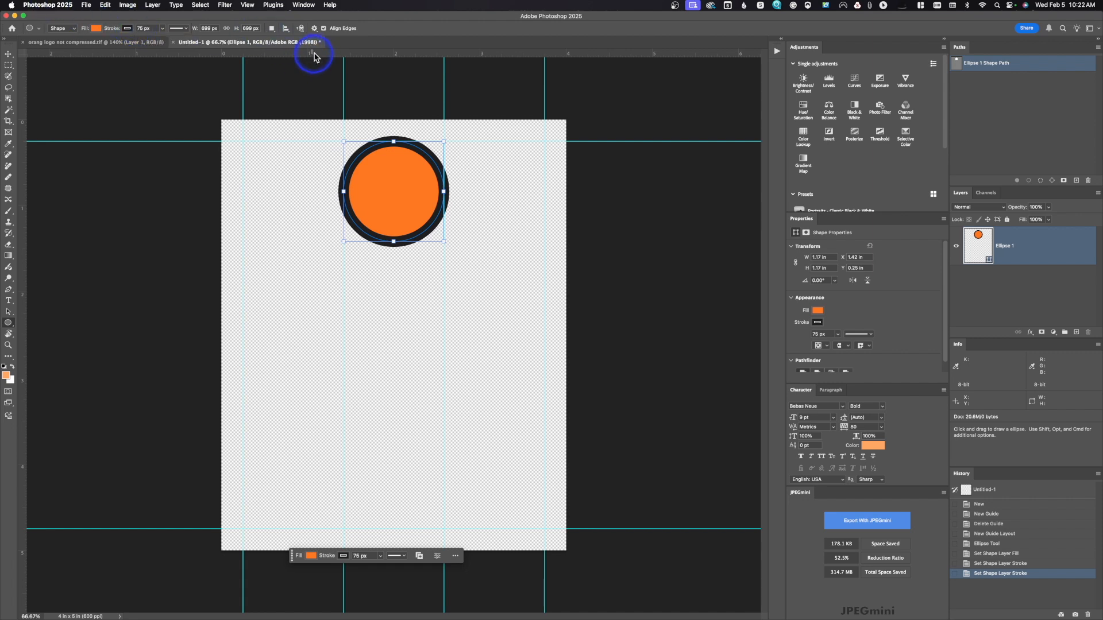
- Add a horizontal guide at 0.833 in through the circle's center and draw a 3.5 × 3.92 in rectangle from it to the lower margin guide
{"action": "left_click_drag", "start_coordinate": [317, 56], "coordinate": [319, 191]}
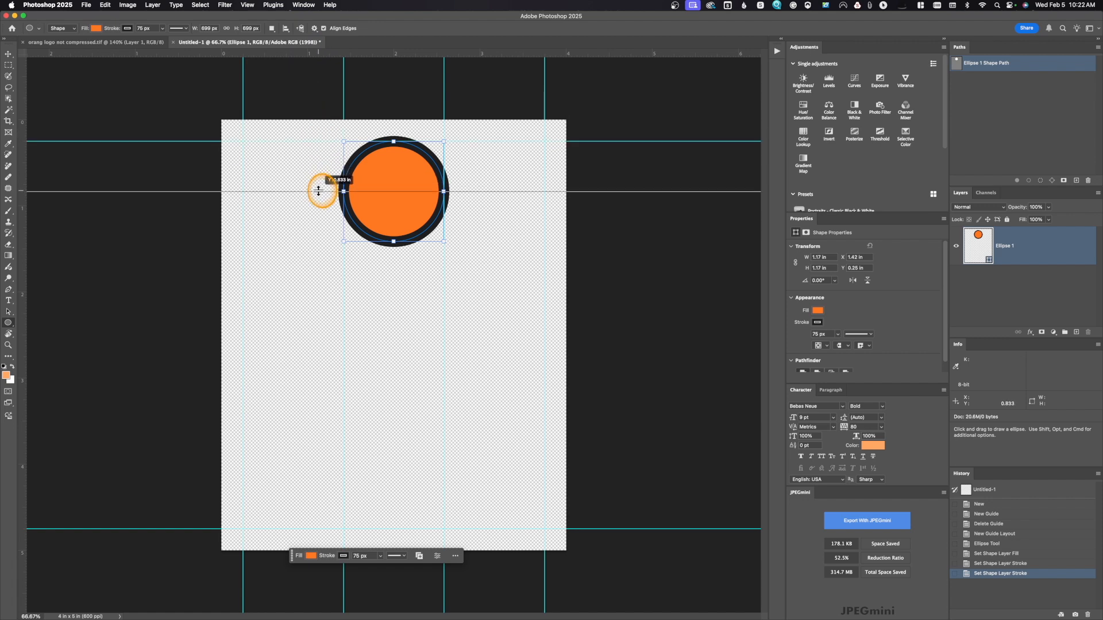
{"action": "left_click_drag", "start_coordinate": [318, 191], "coordinate": [319, 191]}
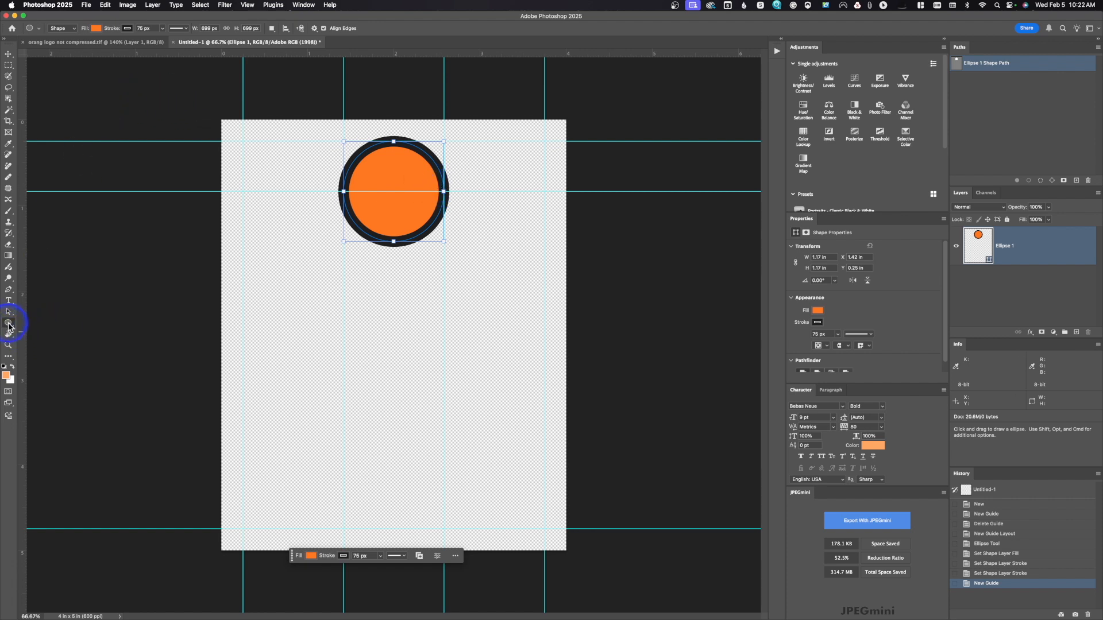
{"action": "left_click_drag", "start_coordinate": [8, 326], "coordinate": [36, 324]}
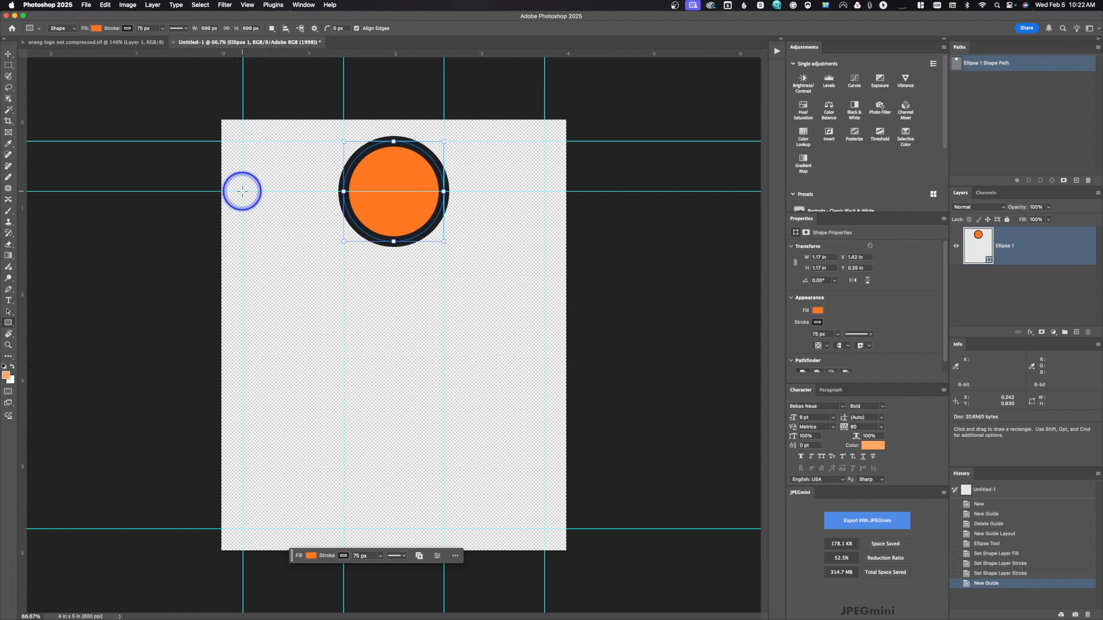
{"action": "left_click_drag", "start_coordinate": [243, 191], "coordinate": [546, 528]}
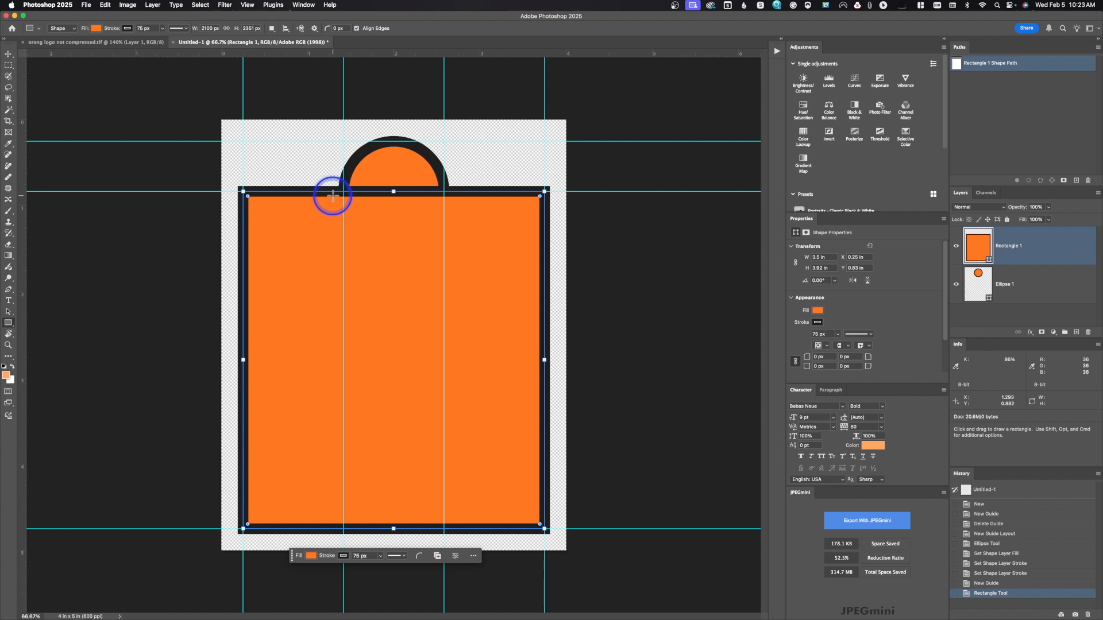
- Fill the rectangle with dark gray 242424 and remove its stroke
{"action": "left_click", "coordinate": [96, 29]}
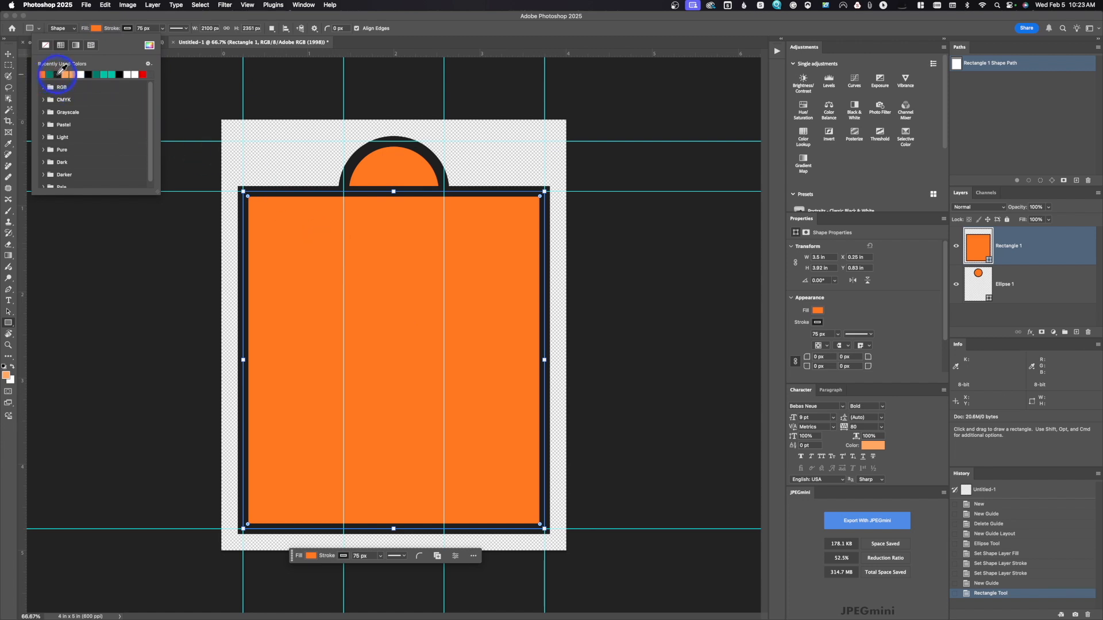
{"action": "left_click", "coordinate": [57, 73]}
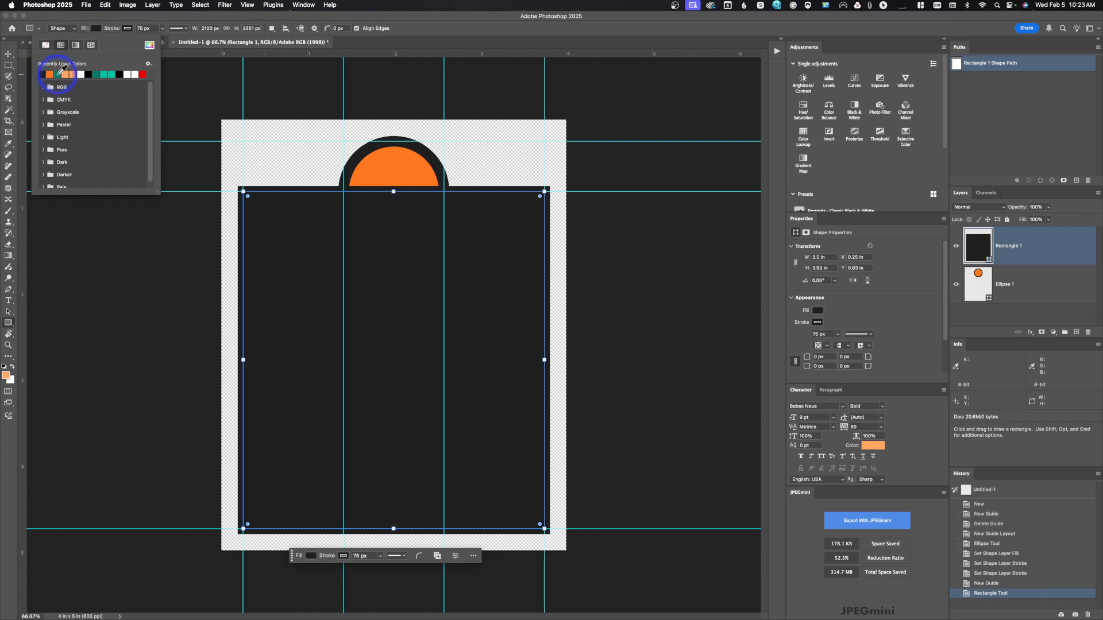
{"action": "left_click", "coordinate": [149, 45]}
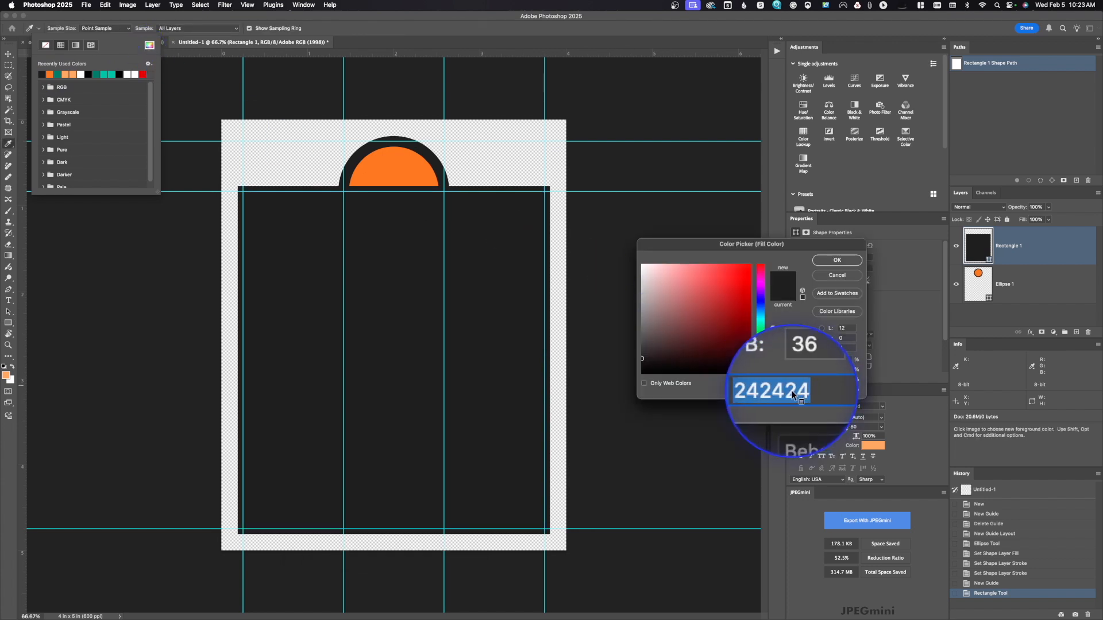
{"action": "left_click", "coordinate": [840, 262]}
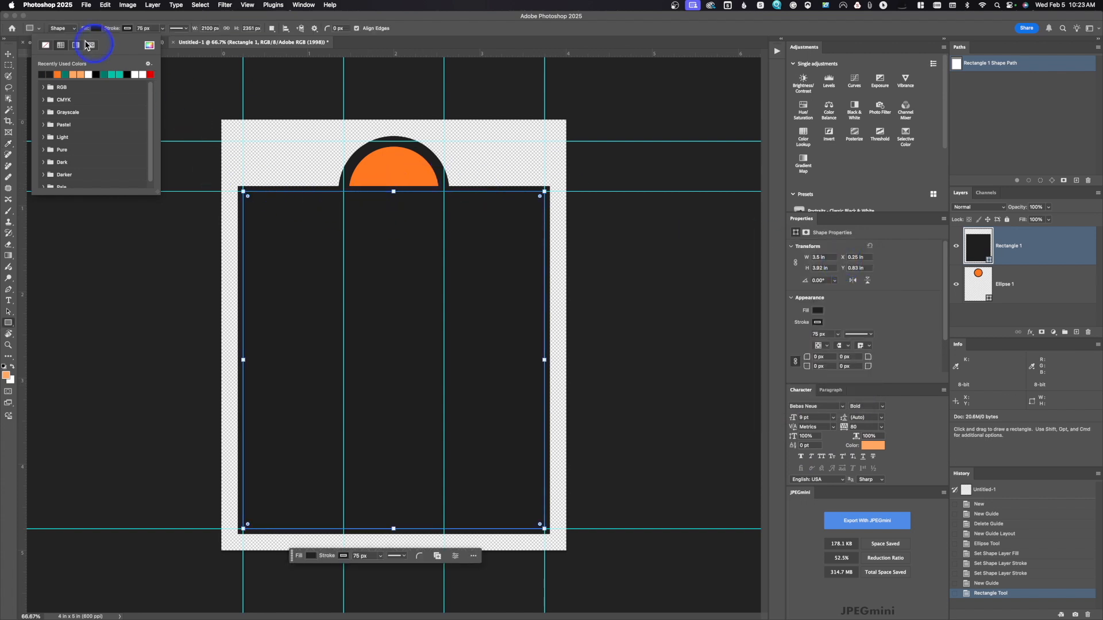
{"action": "left_click", "coordinate": [127, 33]}
{"action": "left_click", "coordinate": [78, 45]}
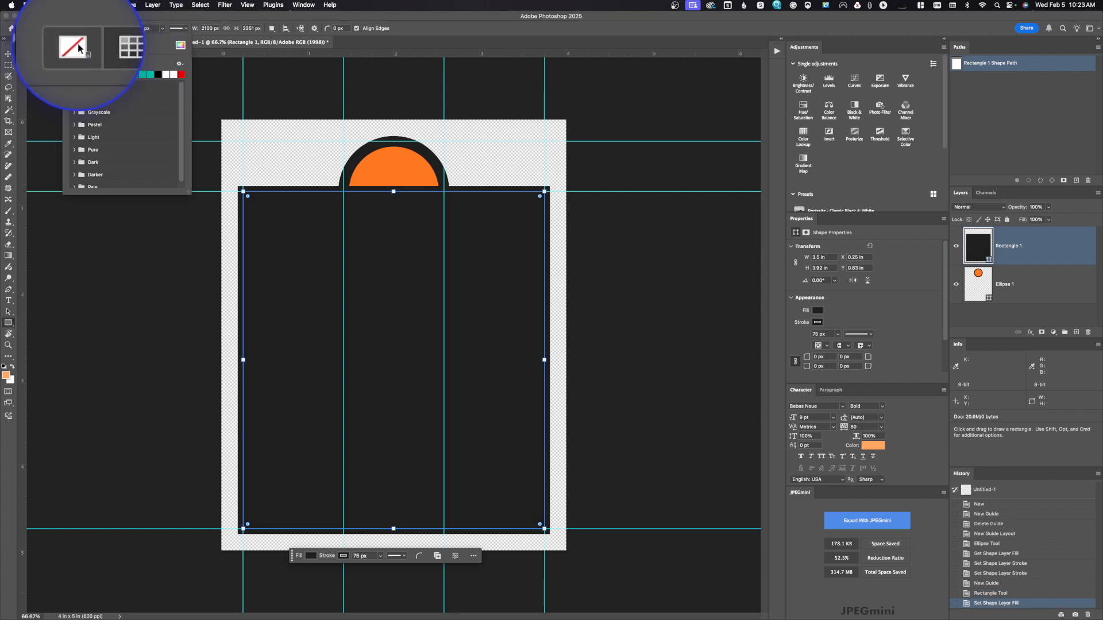
{"action": "left_click", "coordinate": [78, 46]}
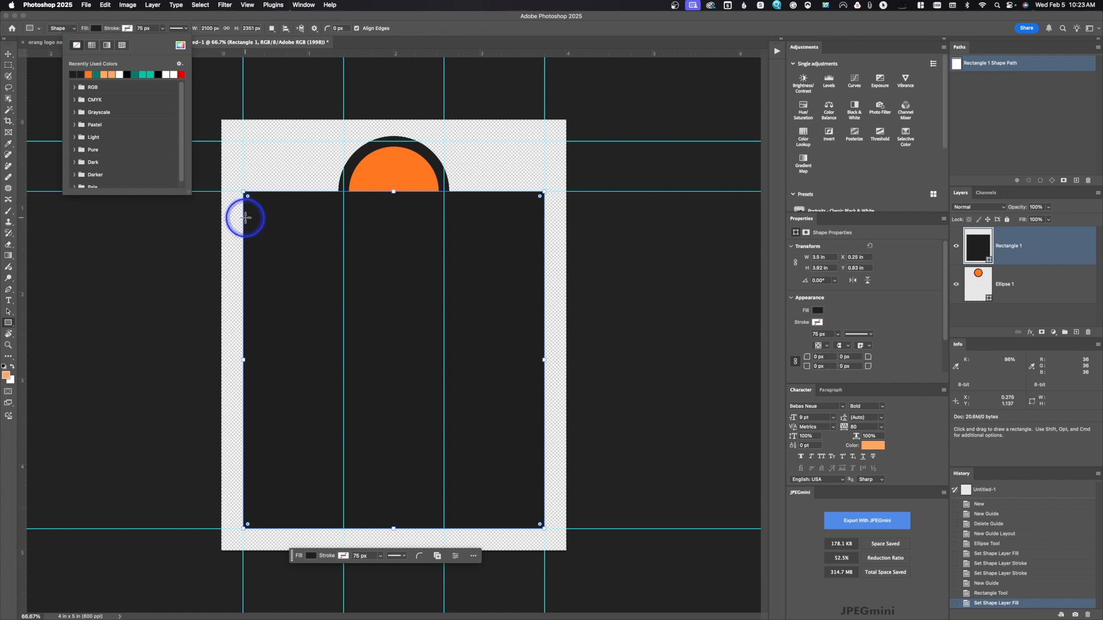
- Round all four corners of the rectangle, trying a radius of 150 px first and finally 200 px
{"action": "left_click", "coordinate": [814, 359]}
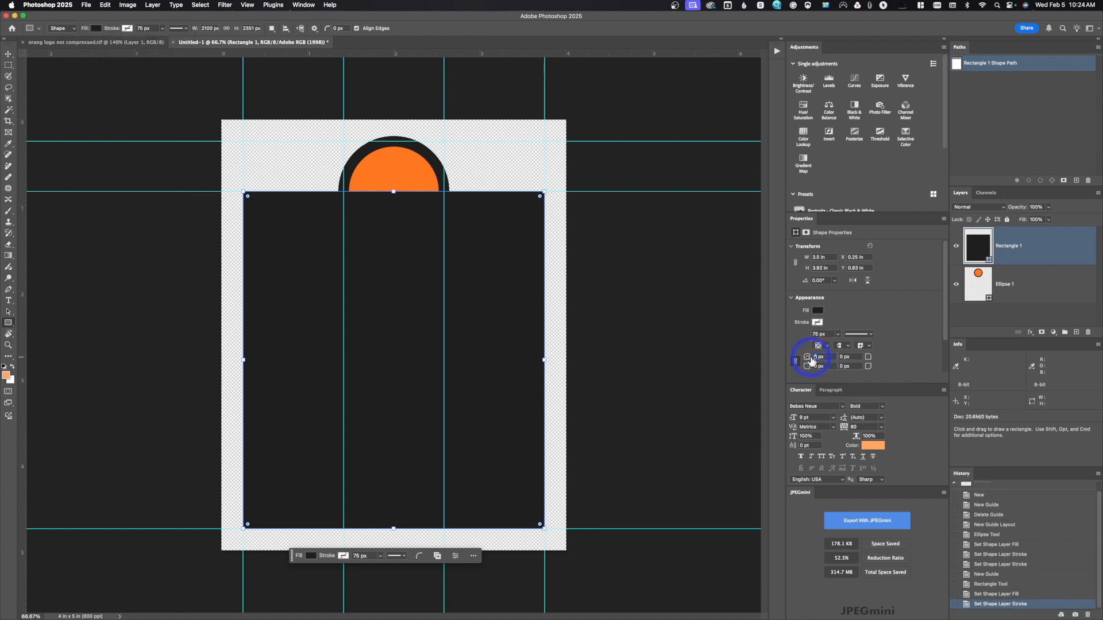
{"action": "type", "text": "150"}
{"action": "key", "text": "Return"}
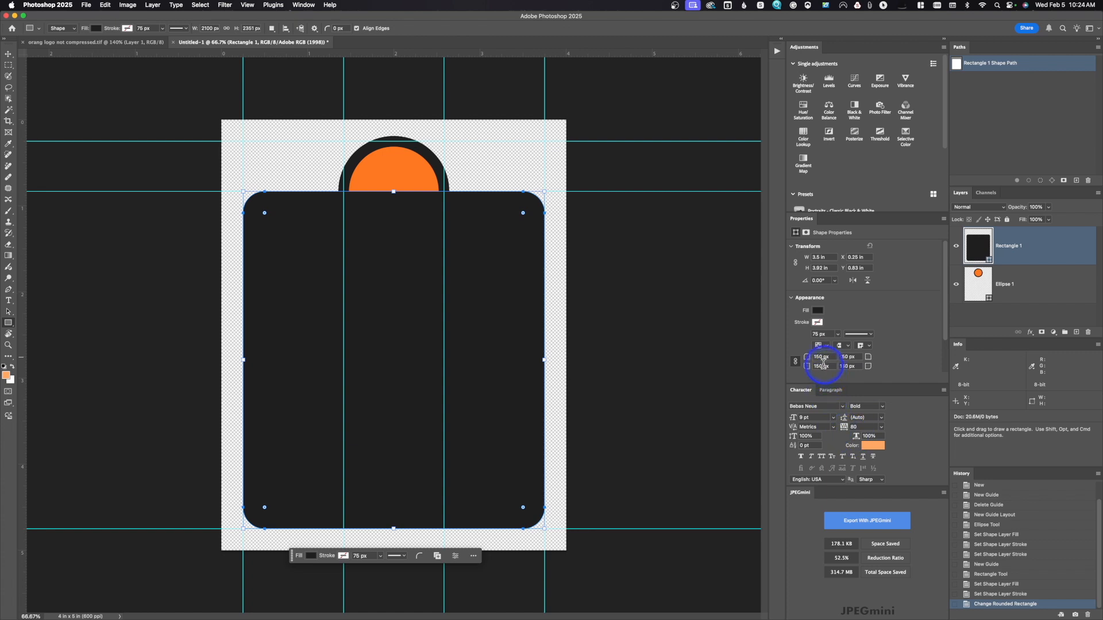
{"action": "double_click", "coordinate": [817, 356]}
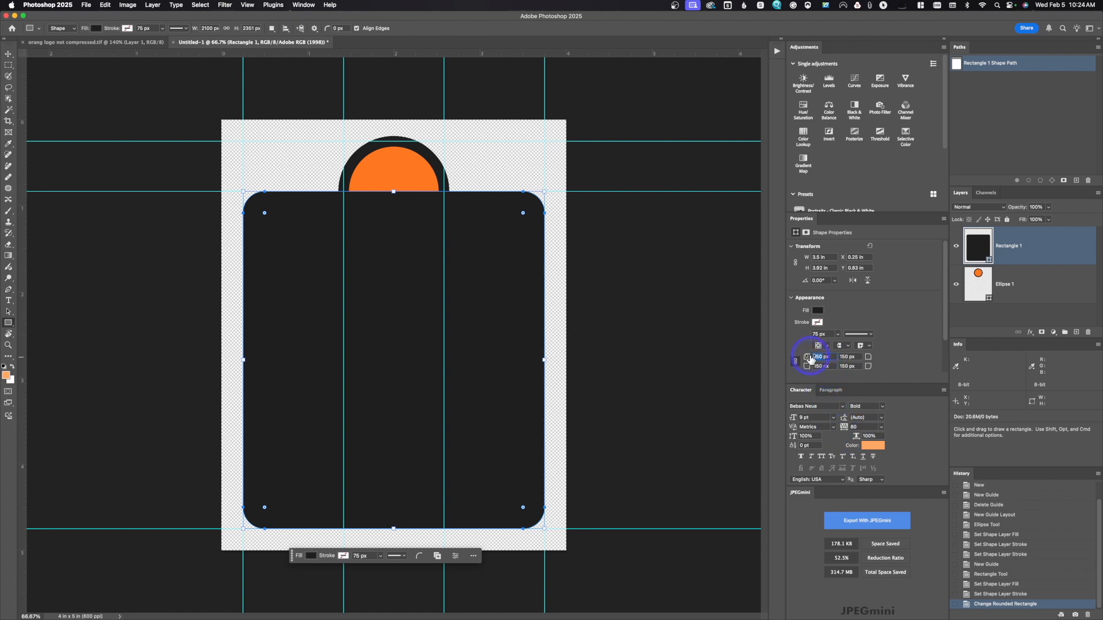
{"action": "type", "text": "200"}
{"action": "key", "text": "Return"}
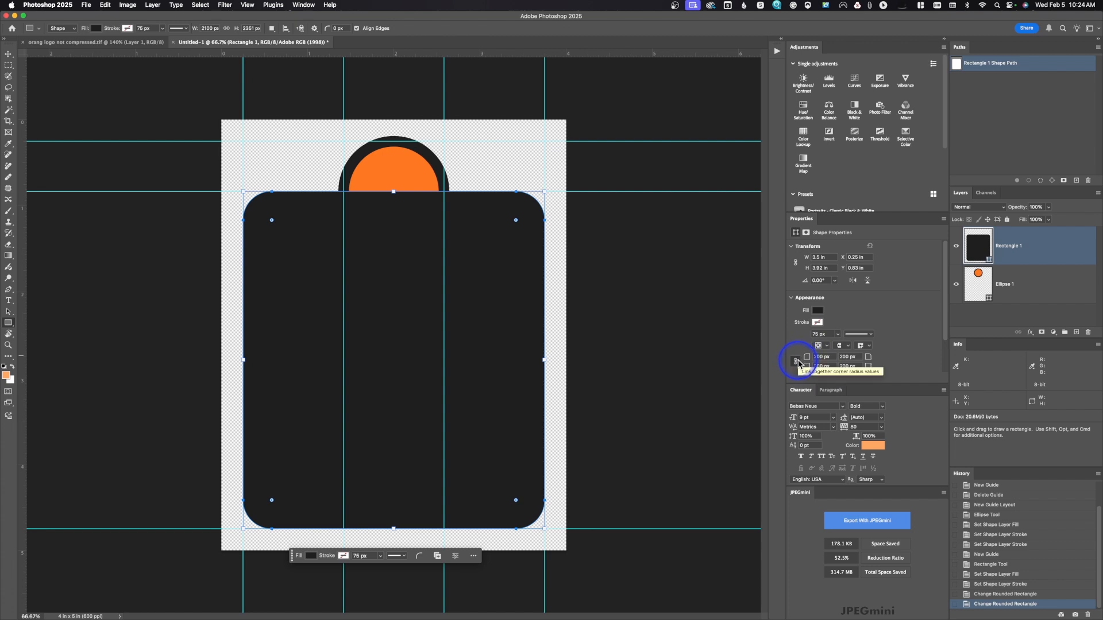
{"action": "left_click", "coordinate": [796, 362]}
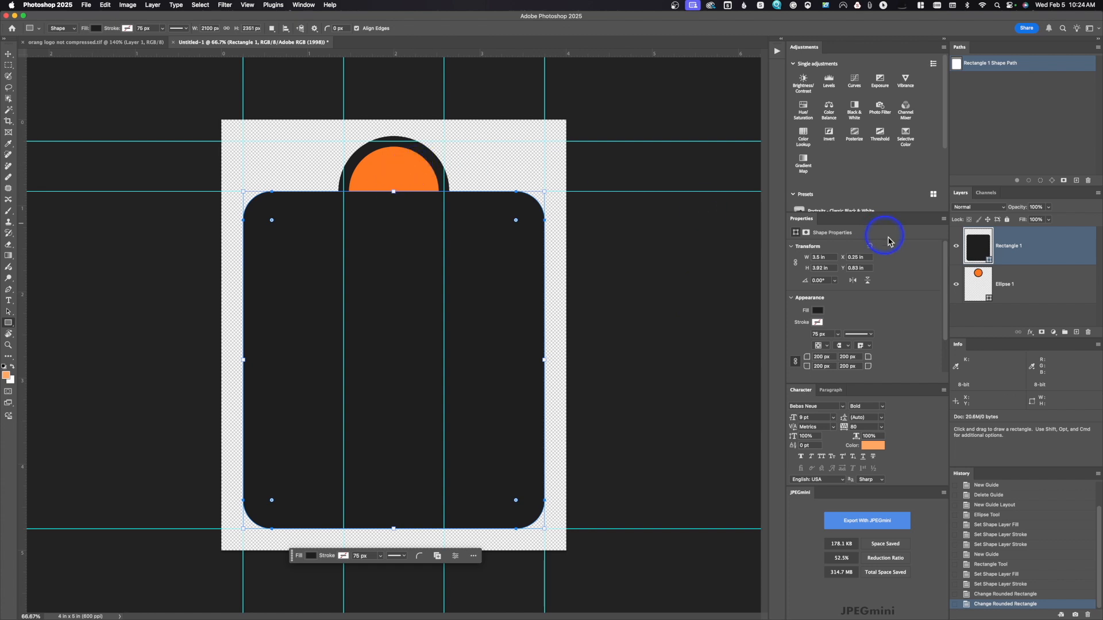
- Enlarge the circle from its center to about 1.39 in wide and set its stroke width to 100 px
{"action": "left_click", "coordinate": [977, 285]}
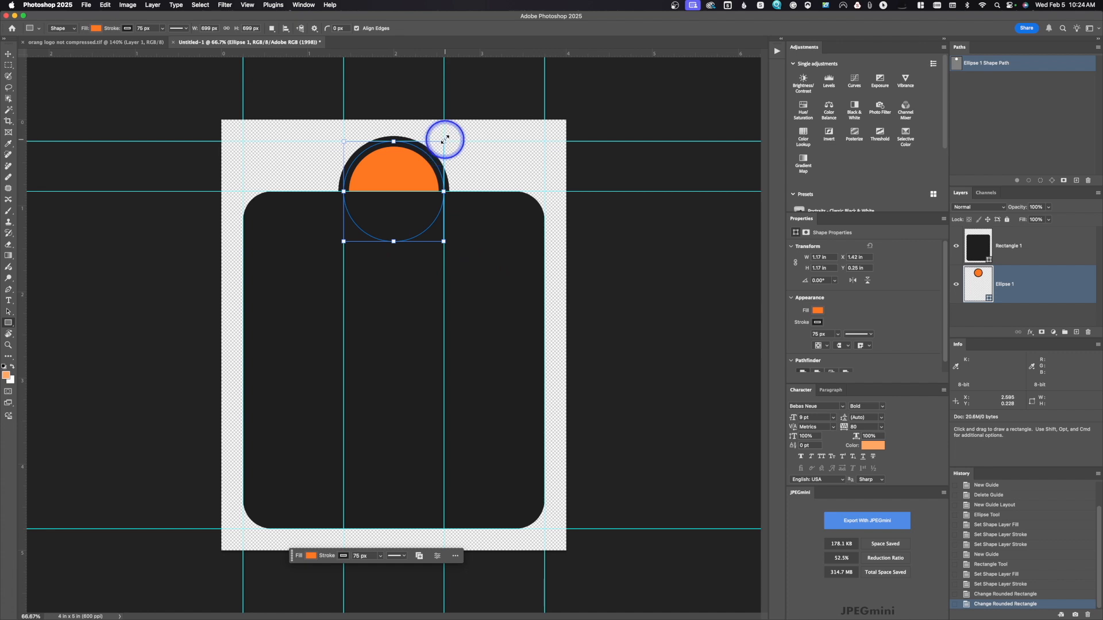
{"action": "key", "text": "alt+shift"}
{"action": "left_click_drag", "start_coordinate": [446, 140], "coordinate": [461, 121]}
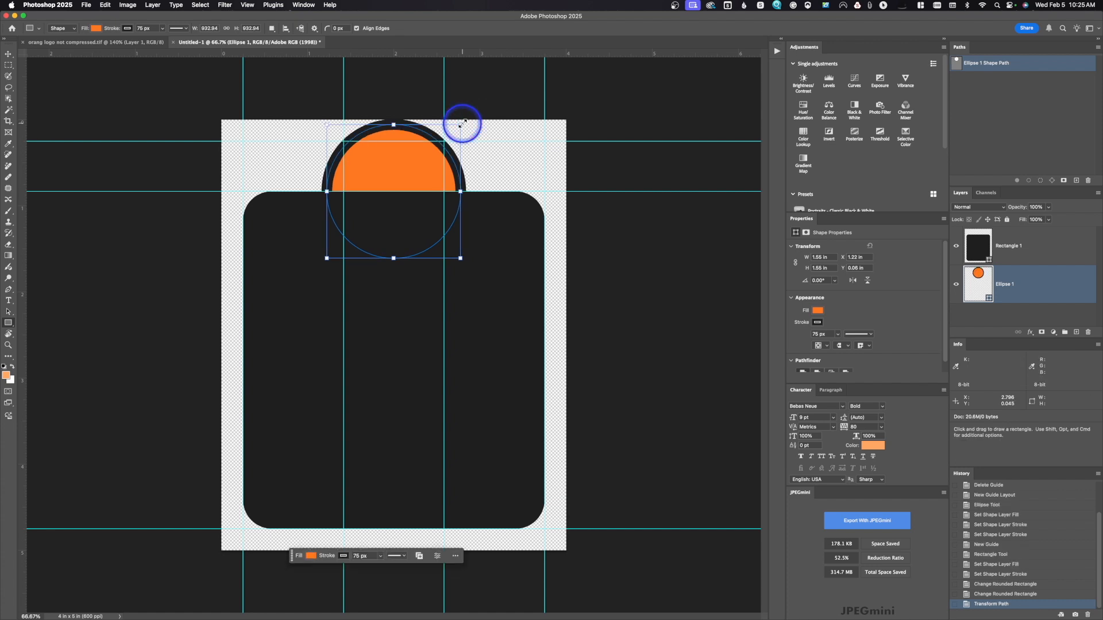
{"action": "left_click_drag", "start_coordinate": [462, 123], "coordinate": [458, 126]}
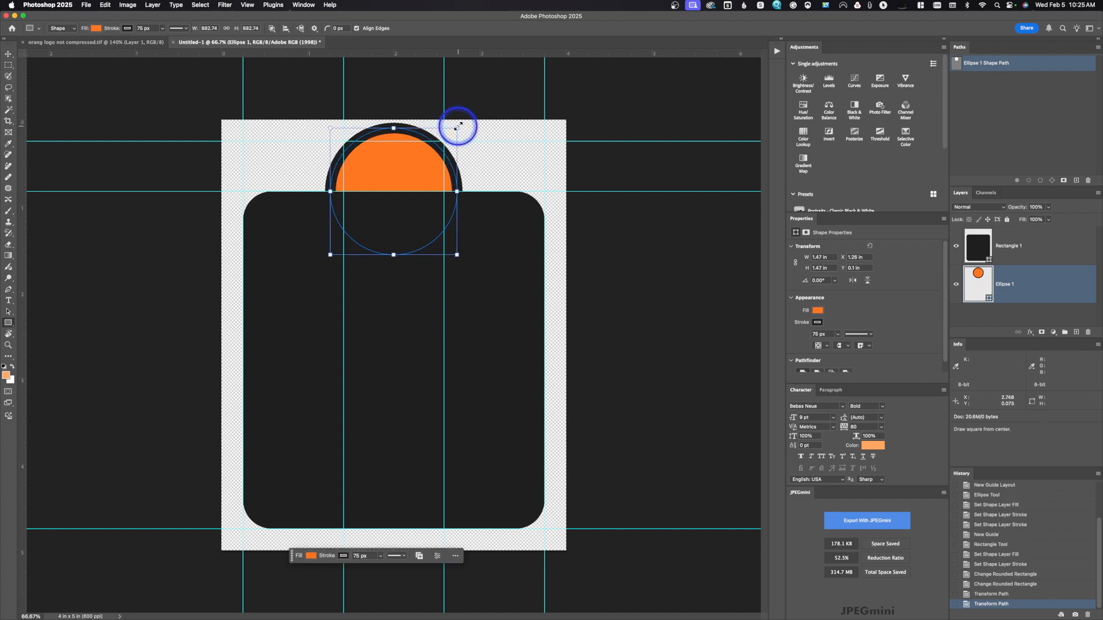
{"action": "left_click_drag", "start_coordinate": [458, 127], "coordinate": [457, 128]}
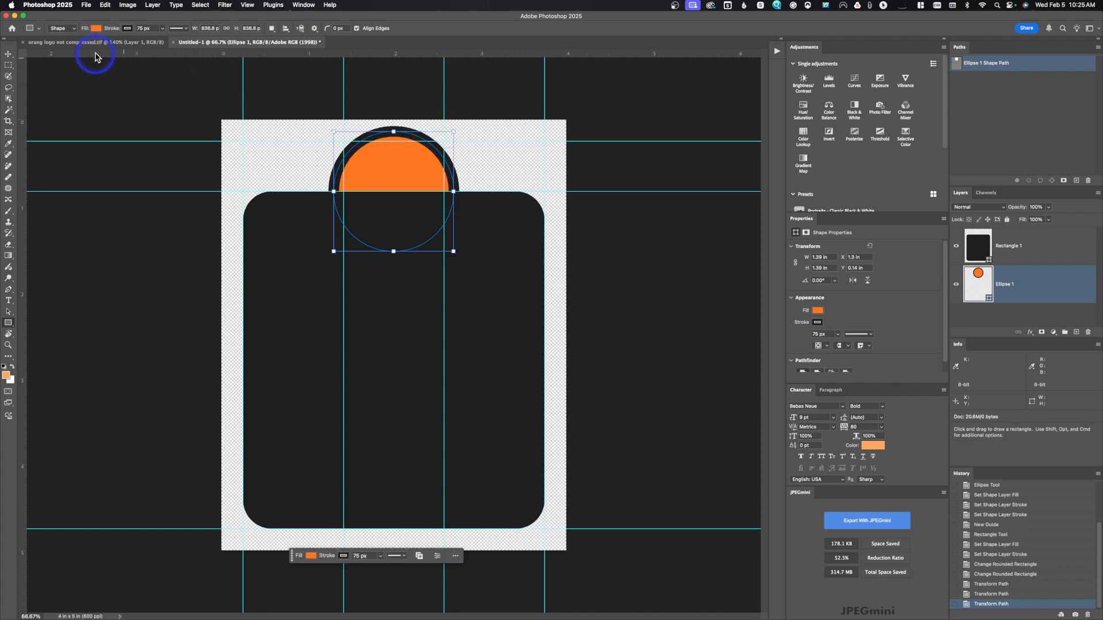
{"action": "left_click", "coordinate": [142, 29]}
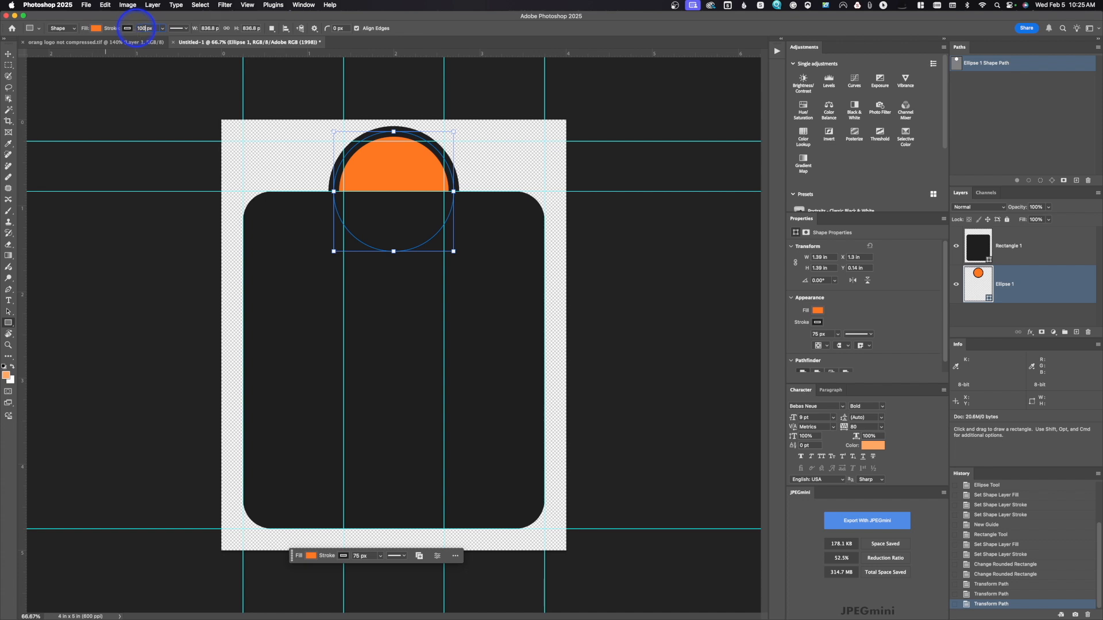
{"action": "key", "text": "Return"}
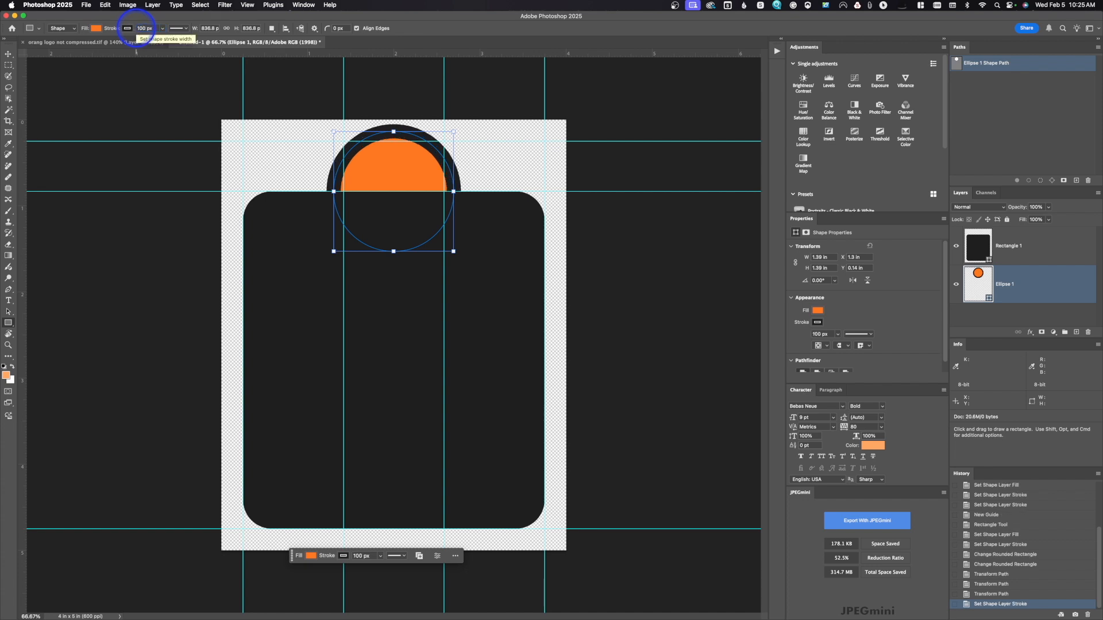
- Move the Ellipse 1 layer above the Rectangle 1 layer so the circle is in front of the dark rectangle
{"action": "key", "text": "v"}
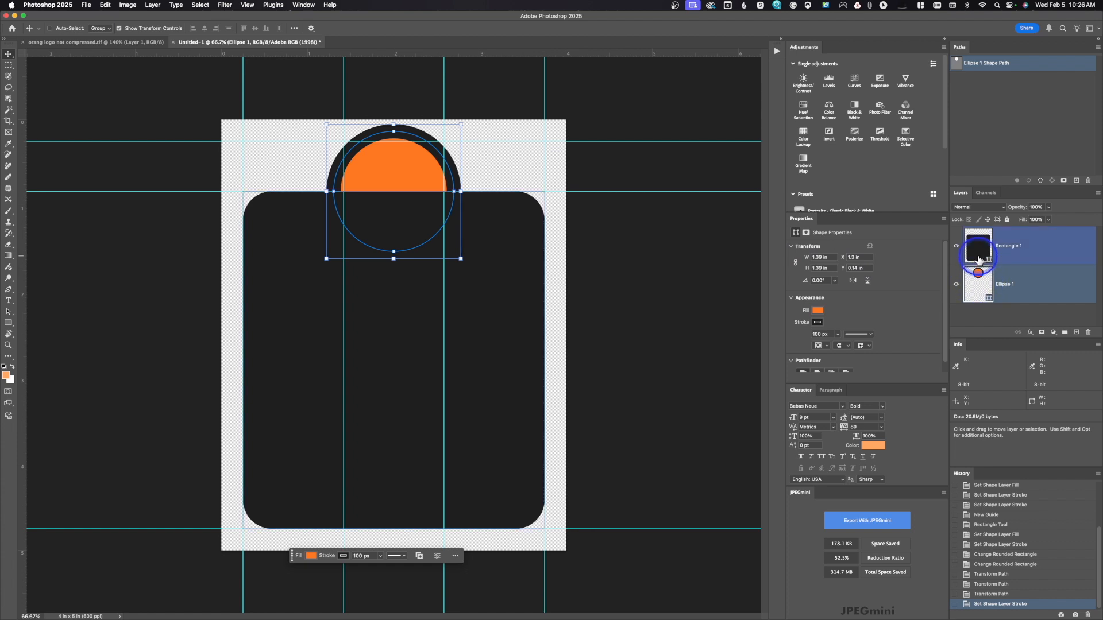
{"action": "left_click_drag", "start_coordinate": [982, 288], "coordinate": [982, 236]}
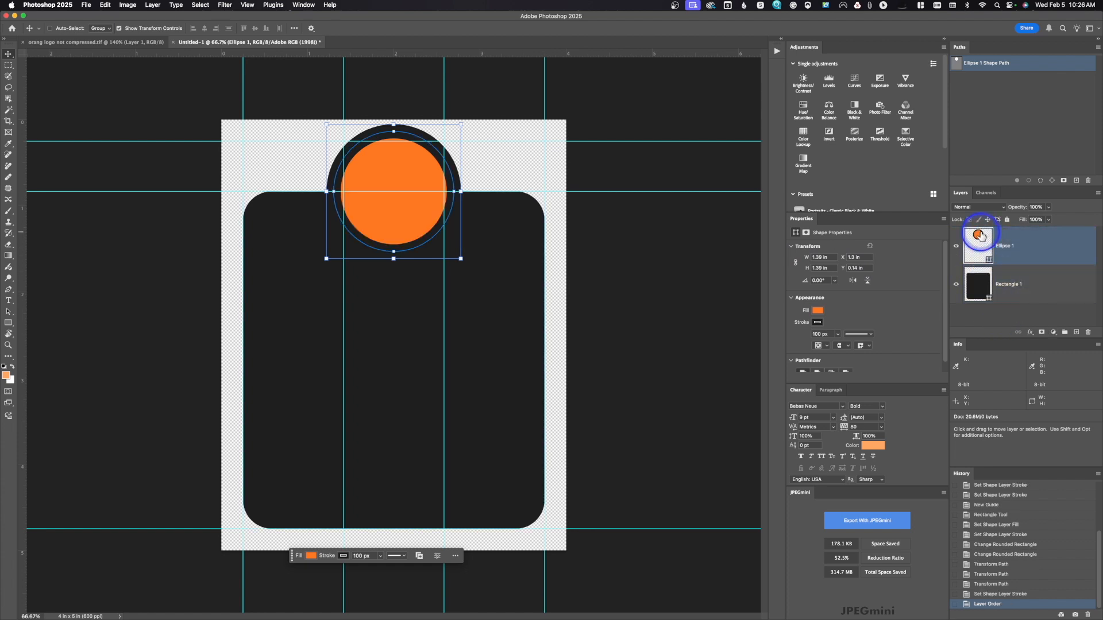
{"action": "left_click", "coordinate": [983, 286], "text": "shift"}
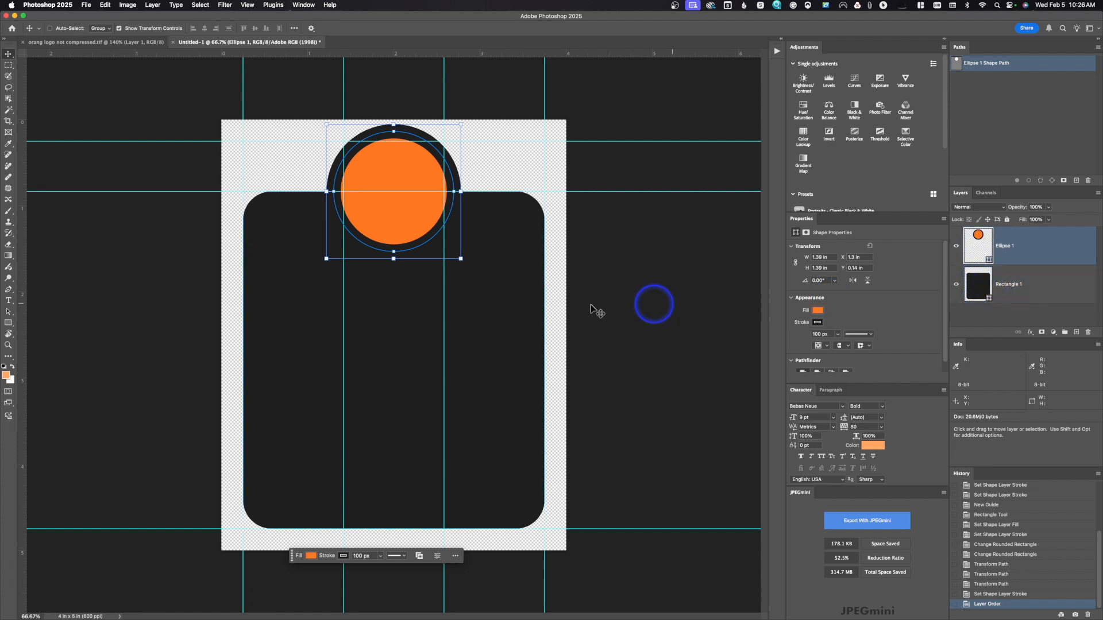
{"action": "left_click", "coordinate": [152, 195]}
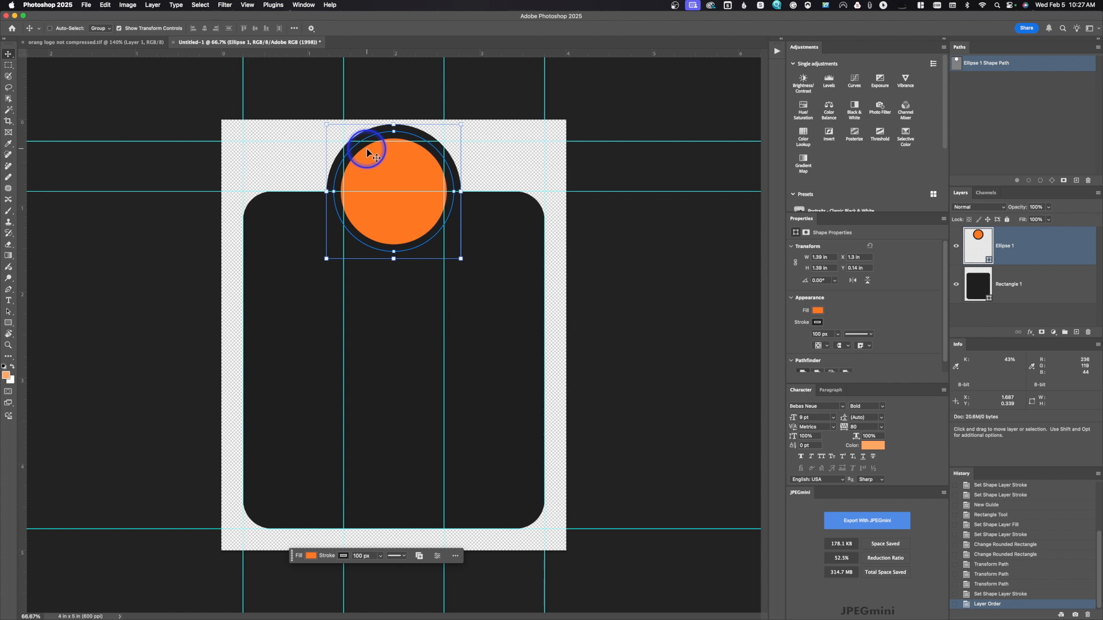
- Activate the Frame tool with the elliptical frame shape
{"action": "left_click", "coordinate": [8, 134]}
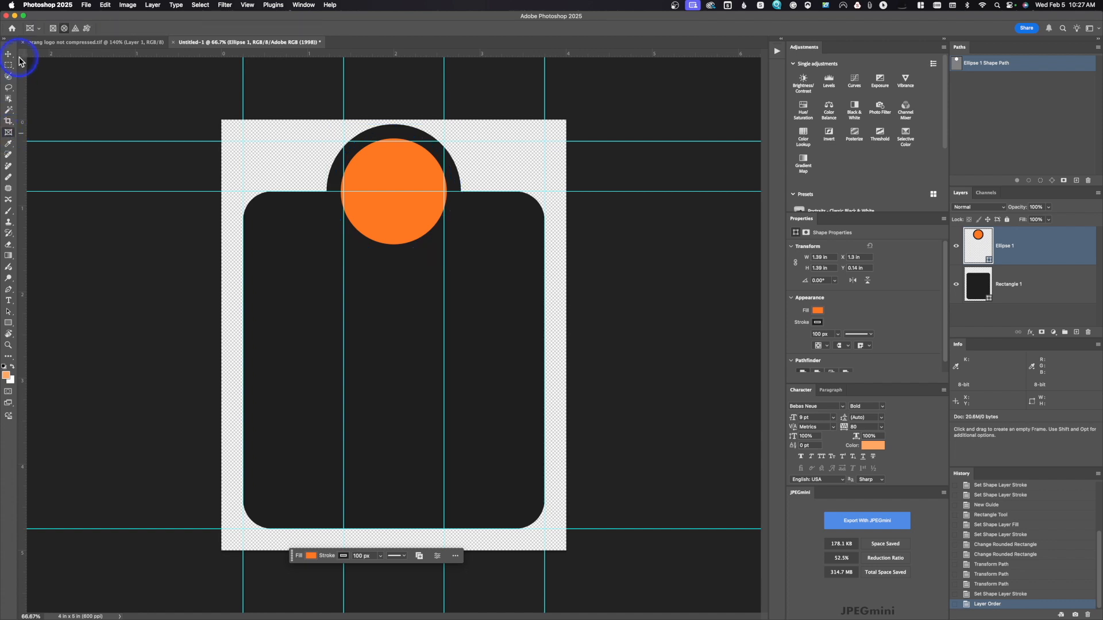
{"action": "left_click", "coordinate": [87, 29]}
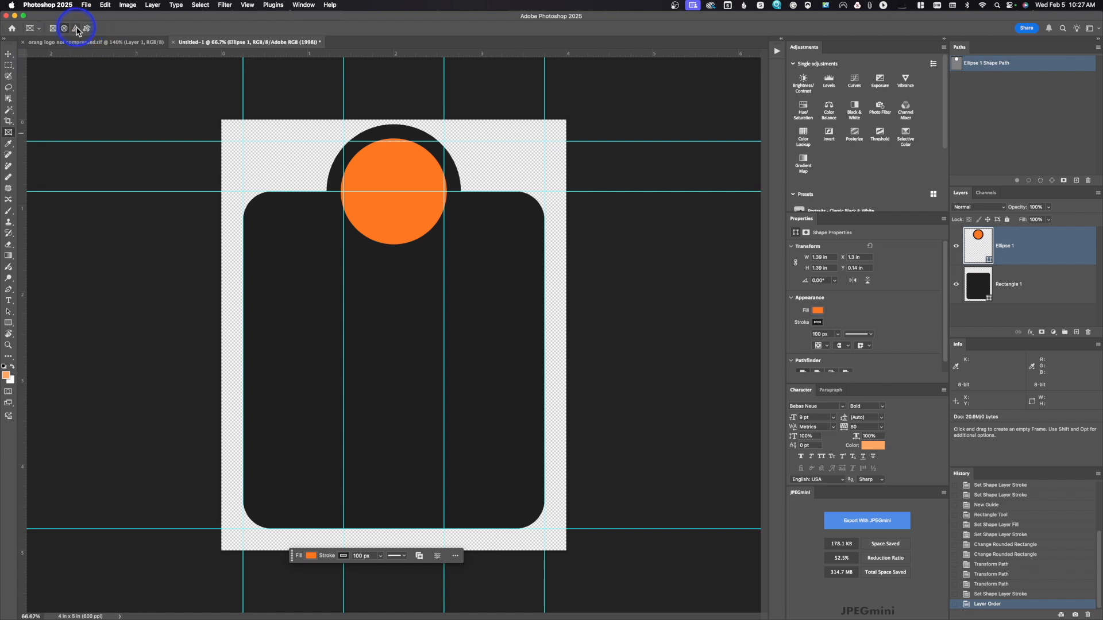
{"action": "left_click", "coordinate": [64, 28]}
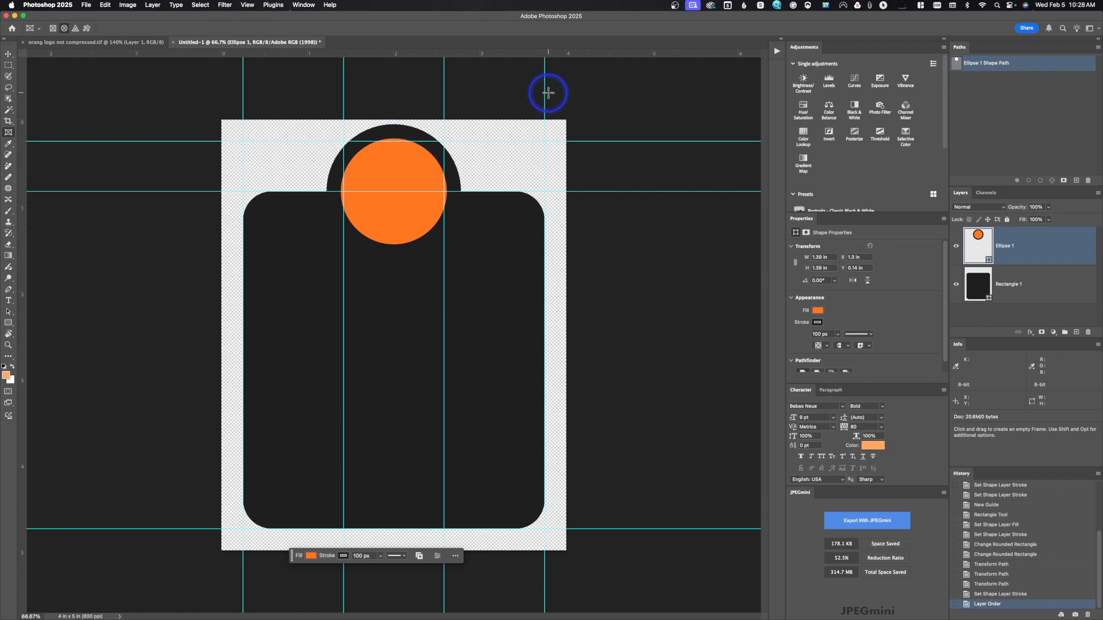
- Add a new vertical cyan guide positioned at 50% of the canvas width
{"action": "left_click", "coordinate": [251, 5]}
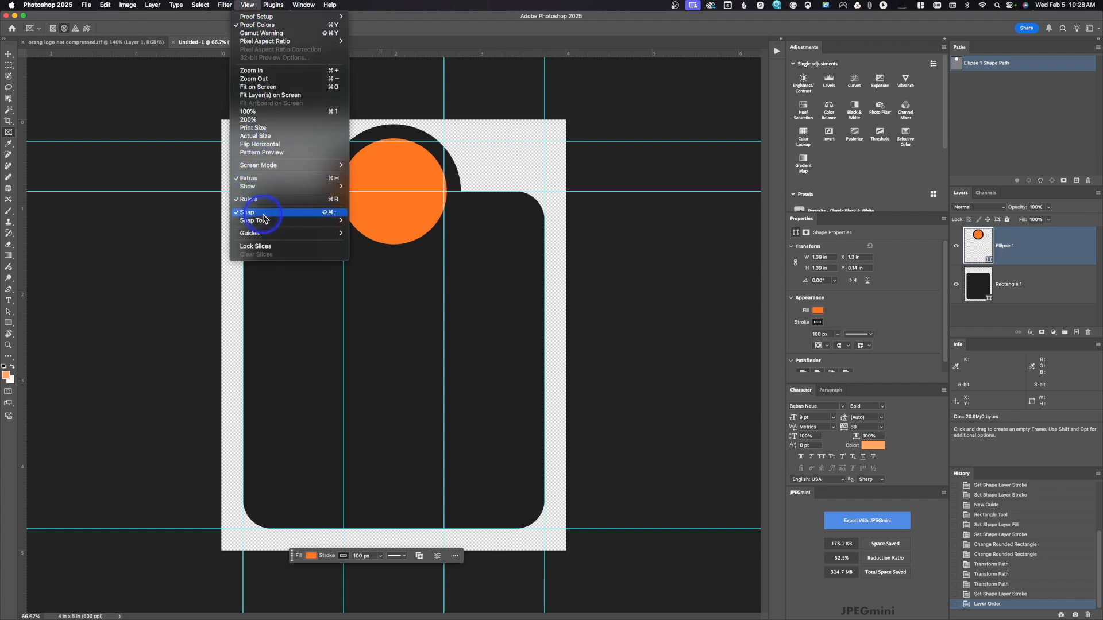
{"action": "mouse_move", "coordinate": [299, 233]}
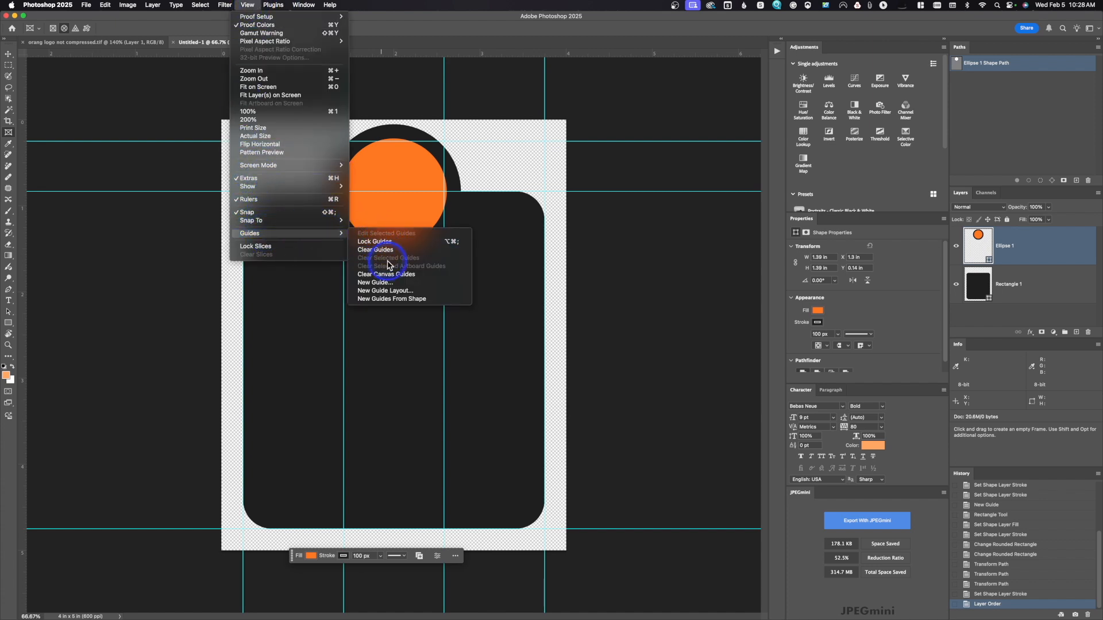
{"action": "left_click", "coordinate": [390, 288]}
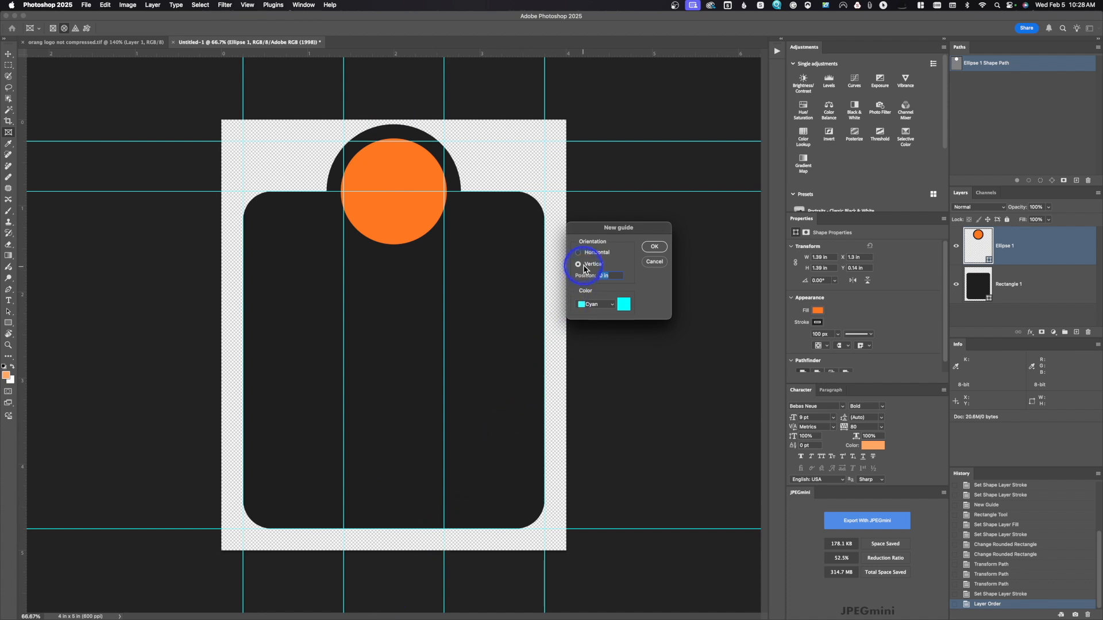
{"action": "left_click", "coordinate": [597, 276]}
{"action": "left_click_drag", "start_coordinate": [606, 276], "coordinate": [587, 275]}
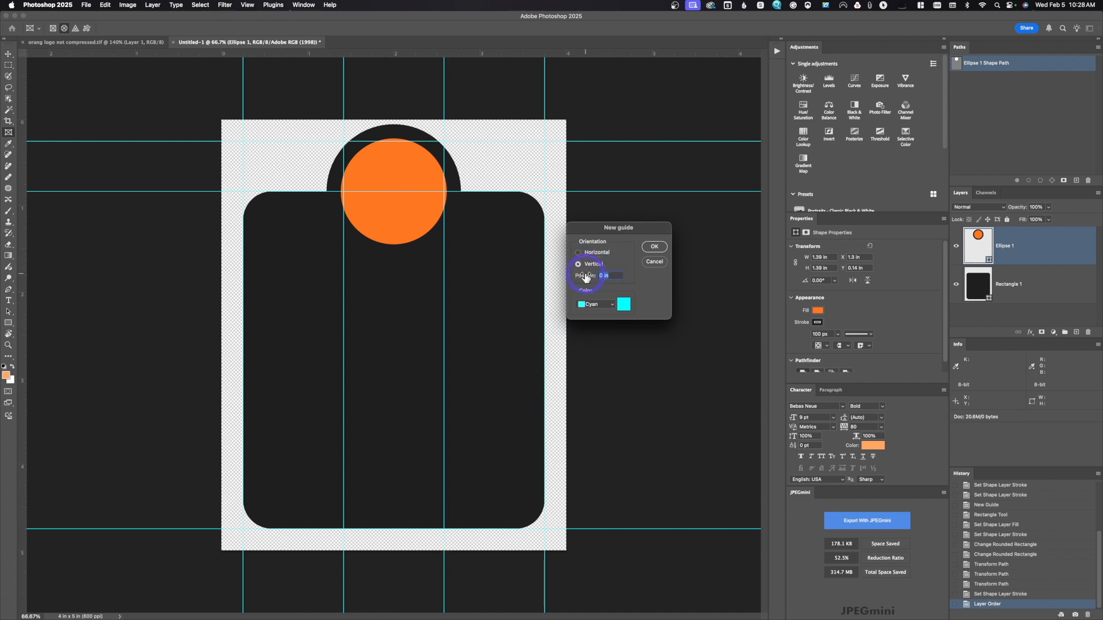
{"action": "type", "text": "50"}
{"action": "left_click", "coordinate": [653, 247]}
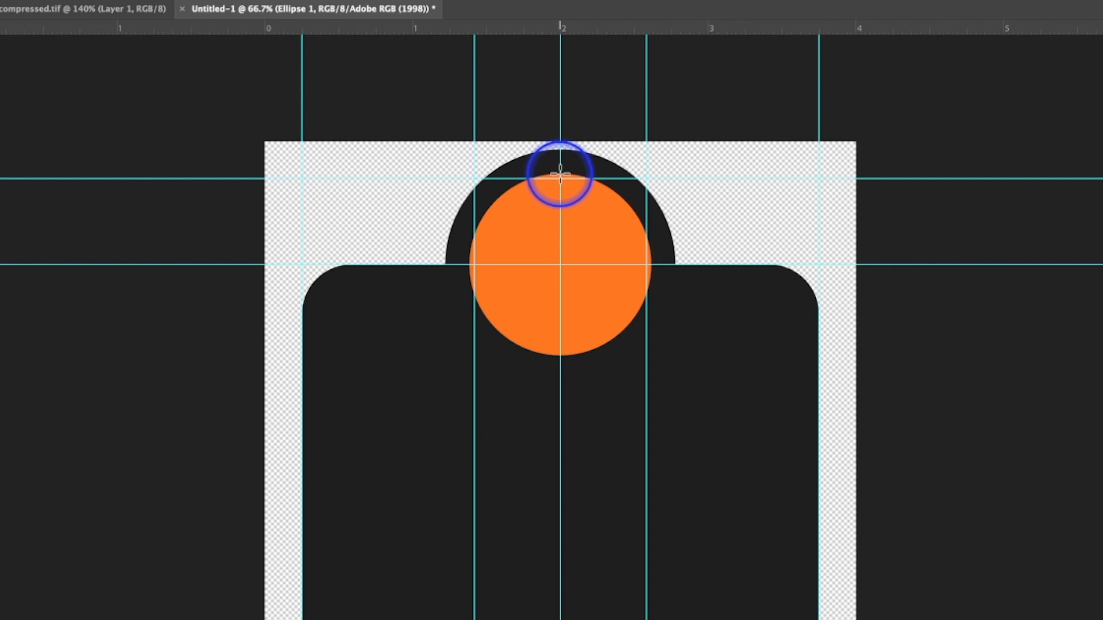
- Draw a circular frame about 1.195 in wide, starting where the vertical center guide meets the upper margin guide
{"action": "left_click_drag", "start_coordinate": [560, 174], "coordinate": [699, 297]}
{"action": "left_click_drag", "start_coordinate": [722, 320], "coordinate": [745, 355]}
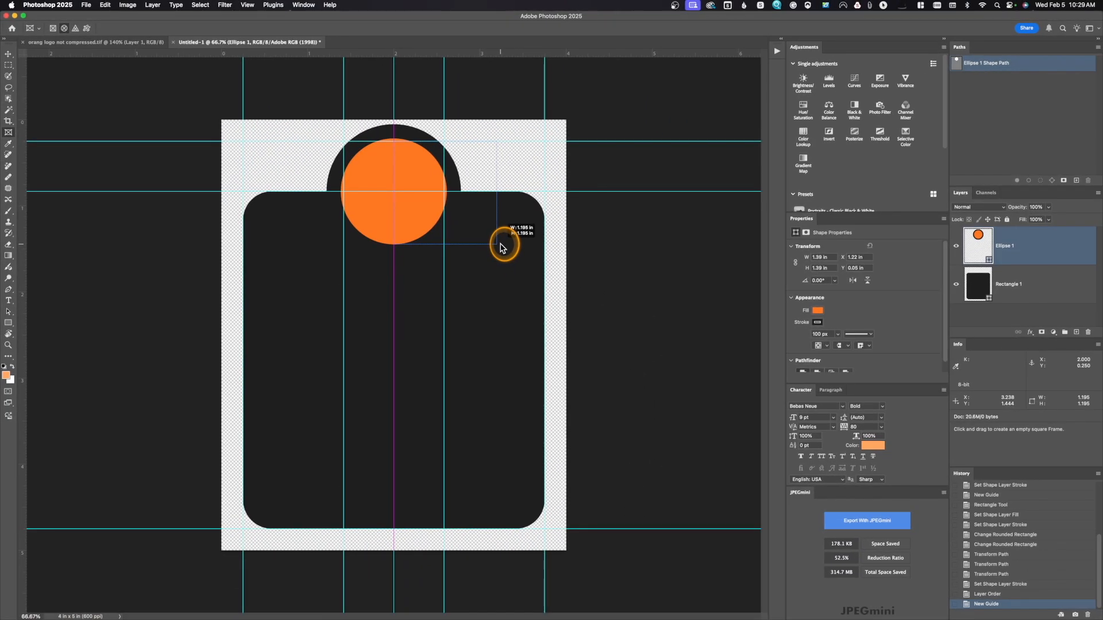
{"action": "left_click_drag", "start_coordinate": [501, 247], "coordinate": [497, 244]}
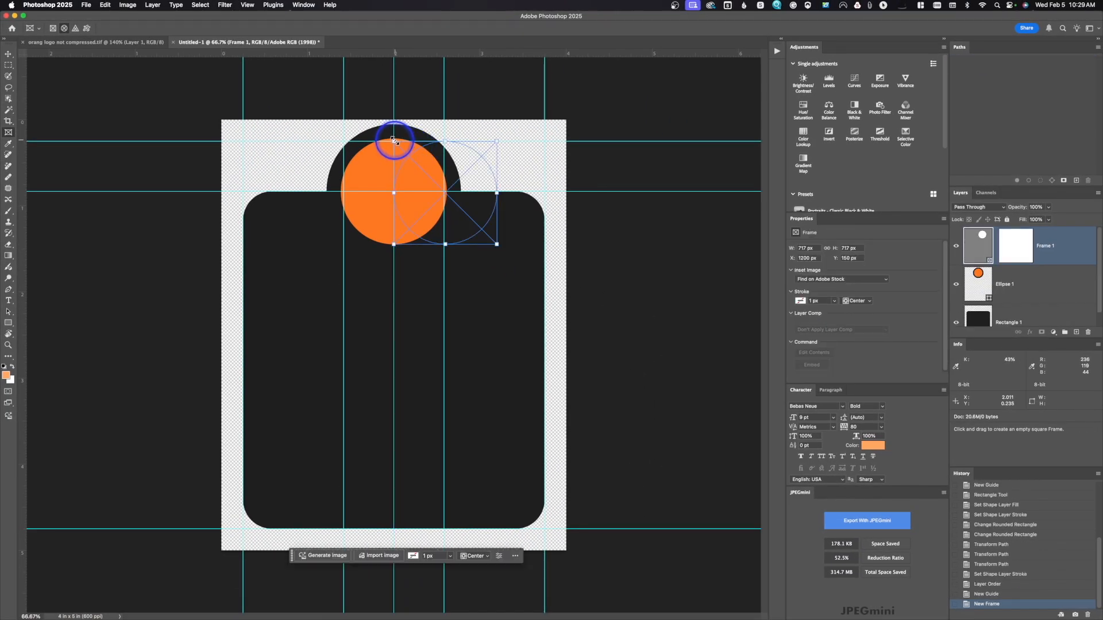
- Enlarge the circular frame to about 738 px wide and move it so it exactly covers the orange circle
{"action": "left_click_drag", "start_coordinate": [390, 136], "coordinate": [389, 134]}
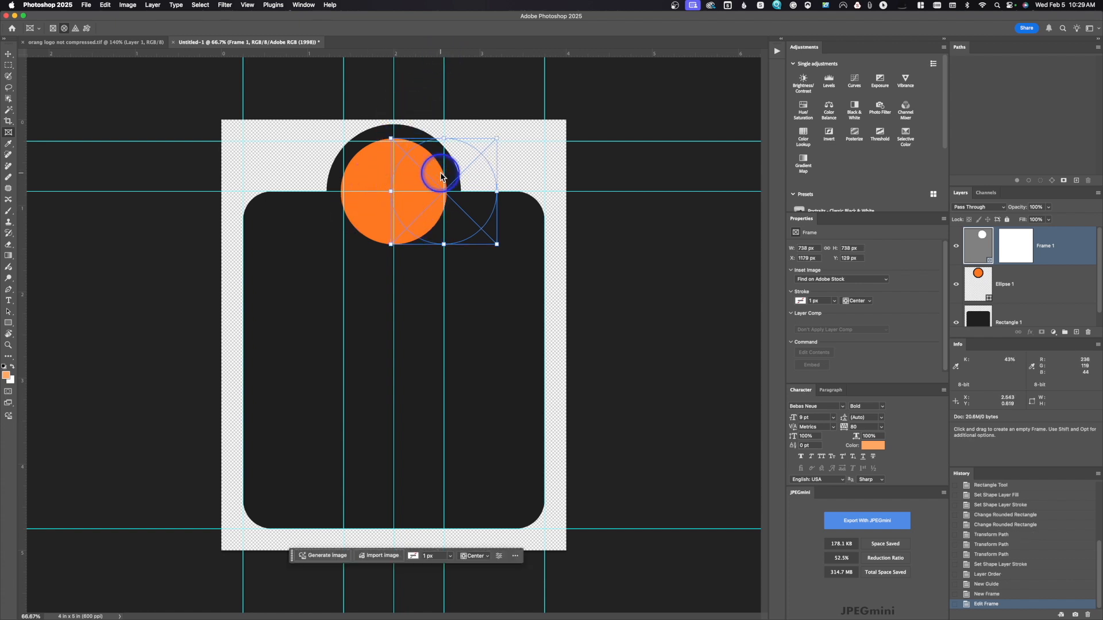
{"action": "left_click", "coordinate": [8, 55]}
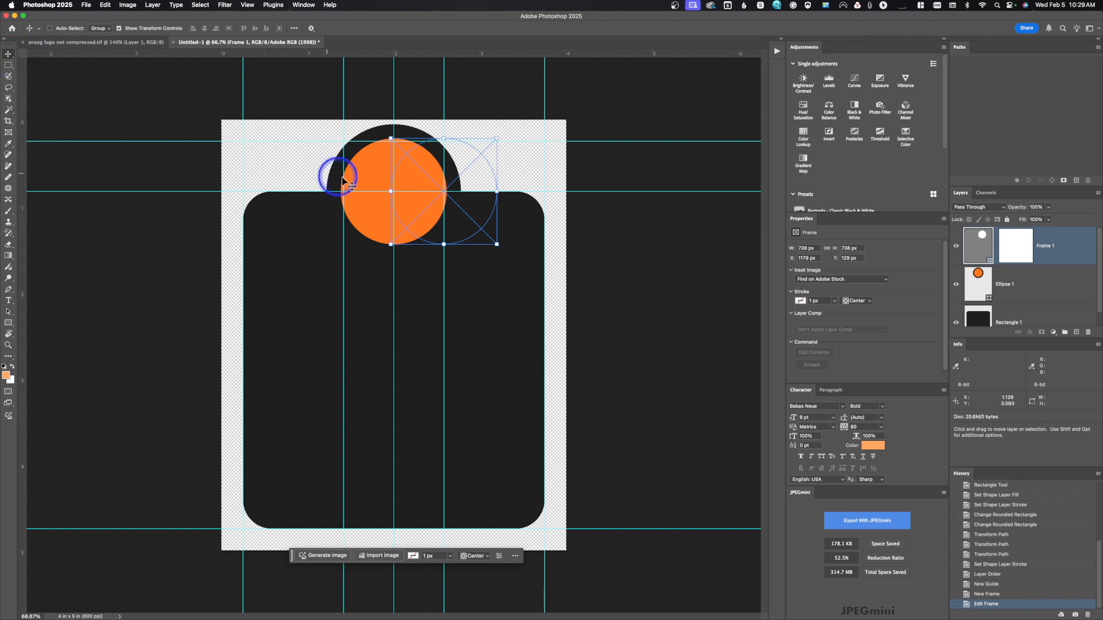
{"action": "left_click_drag", "start_coordinate": [429, 191], "coordinate": [385, 181]}
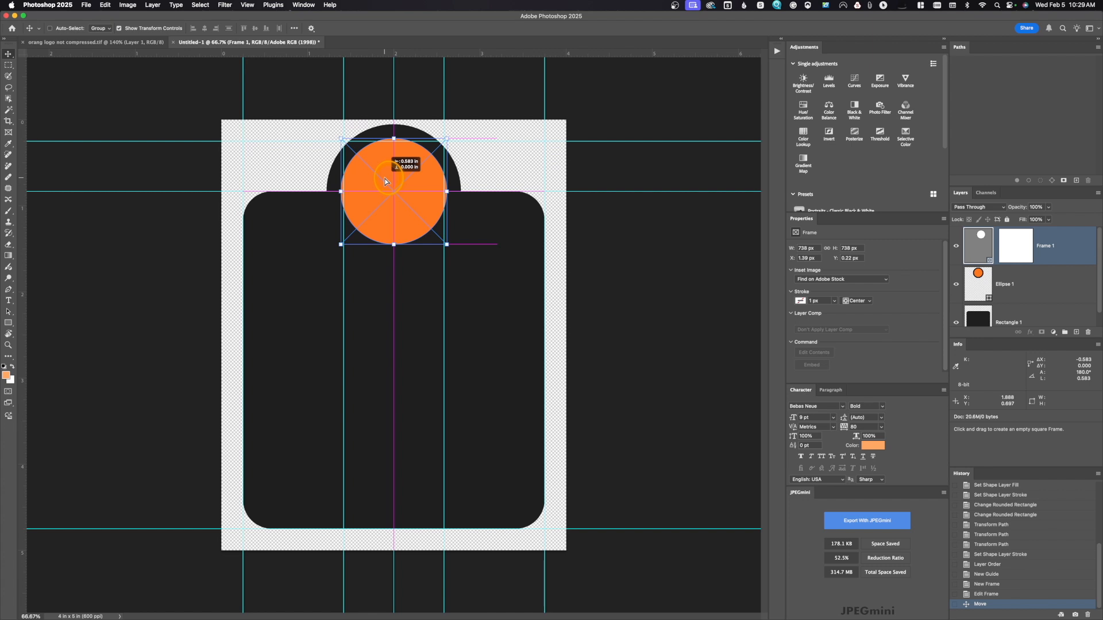
{"action": "left_click_drag", "start_coordinate": [385, 181], "coordinate": [384, 178]}
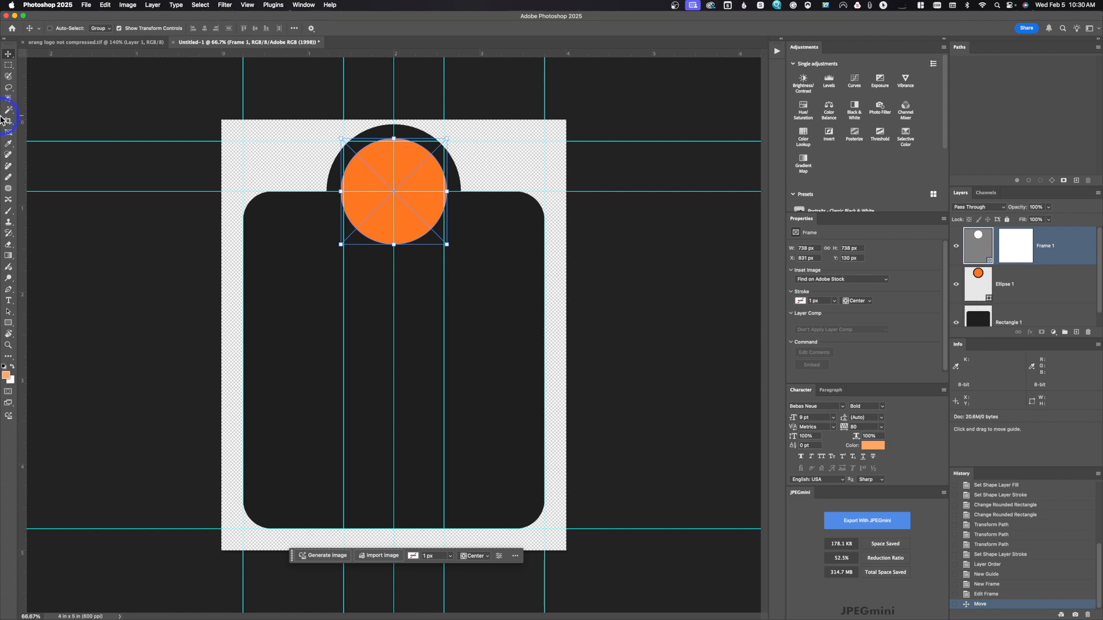
- Place orang logo not compressed.tif from the Templates folder in Finder into the circular frame
{"action": "mouse_move", "coordinate": [4, 101]}
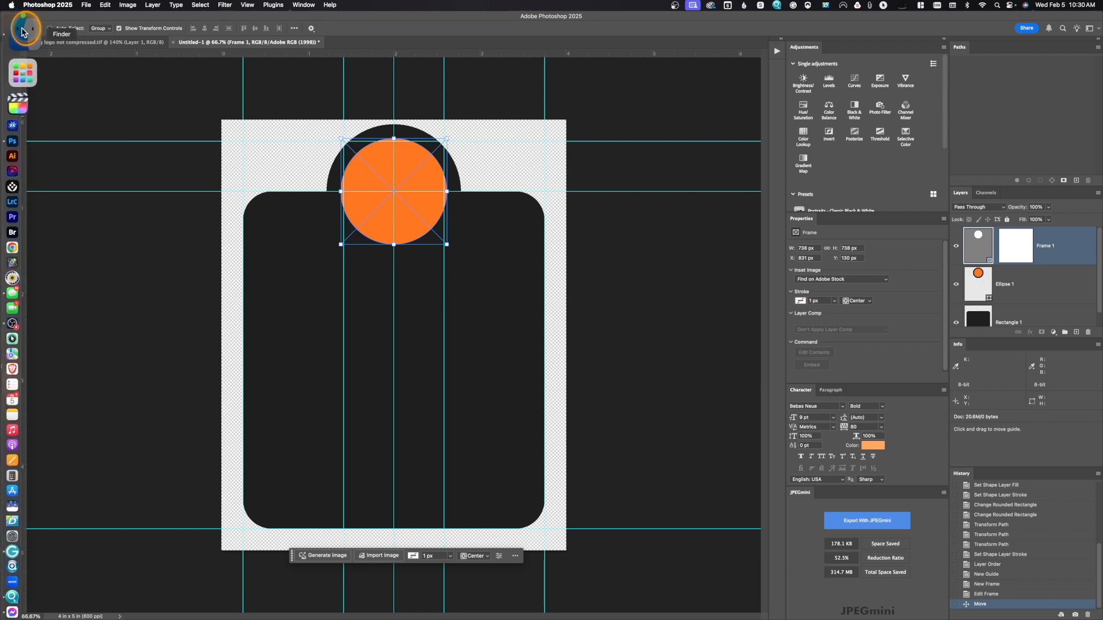
{"action": "left_click", "coordinate": [21, 27]}
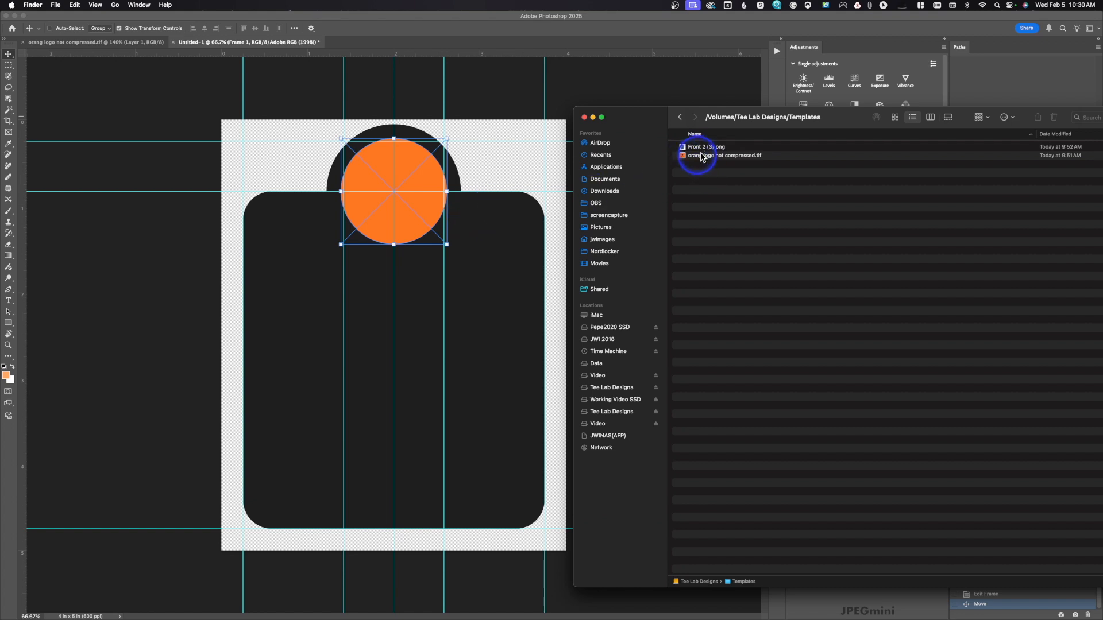
{"action": "left_click_drag", "start_coordinate": [683, 157], "coordinate": [388, 186]}
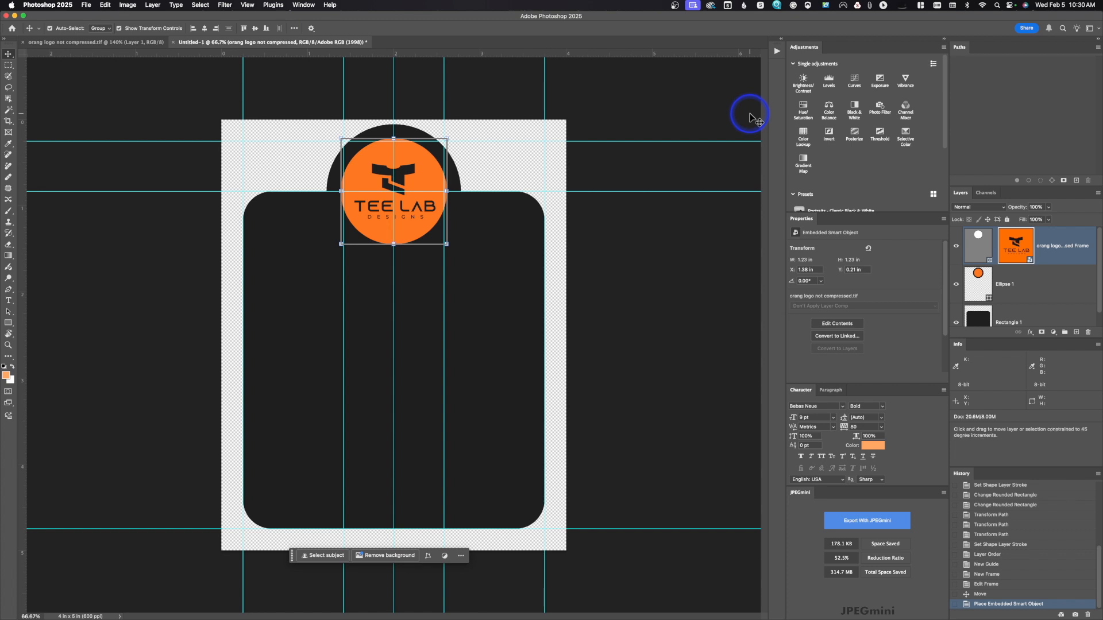
- Save the document in Photoshop format as "tee lab design frame temp" in the Templates folder, keeping layers
{"action": "key", "text": "shift+super+s"}
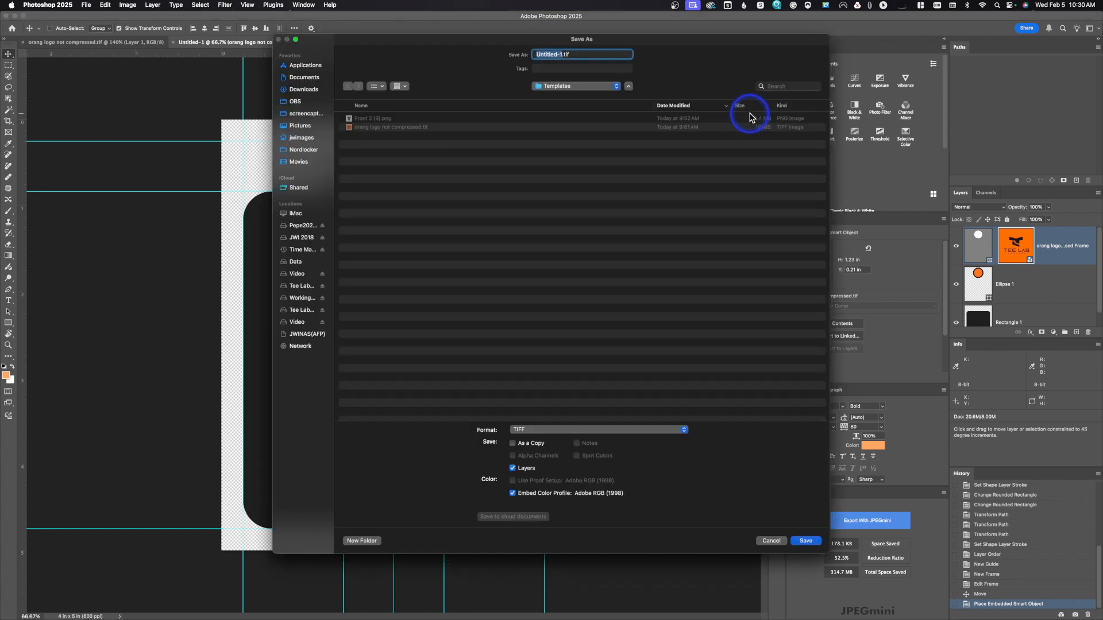
{"action": "type", "text": "tee lab design frame temp"}
{"action": "left_click", "coordinate": [616, 431]}
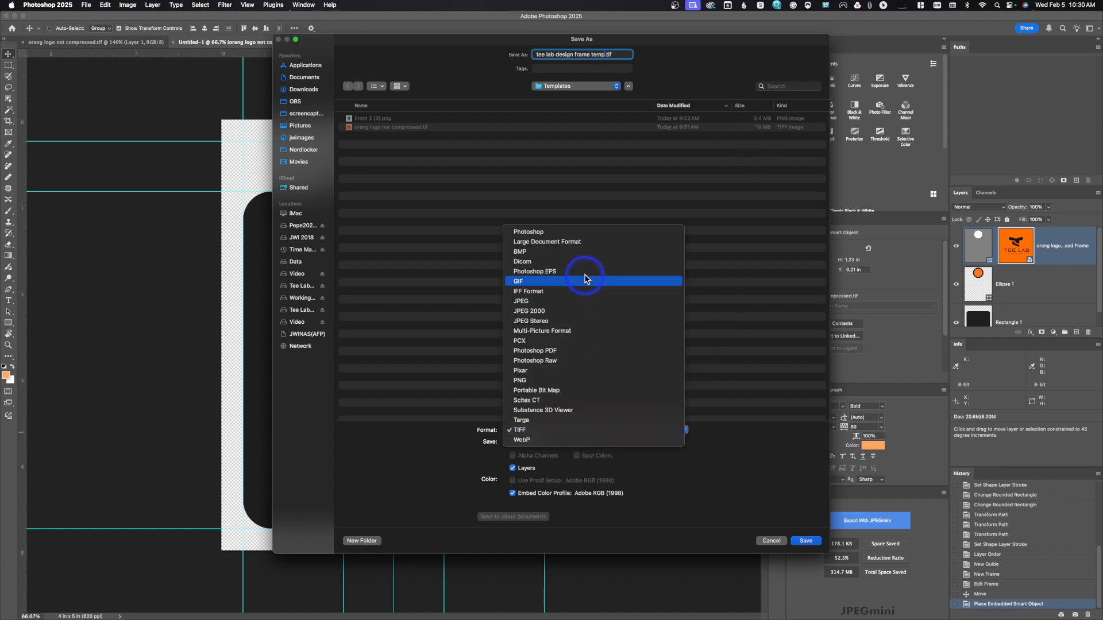
{"action": "left_click", "coordinate": [573, 231]}
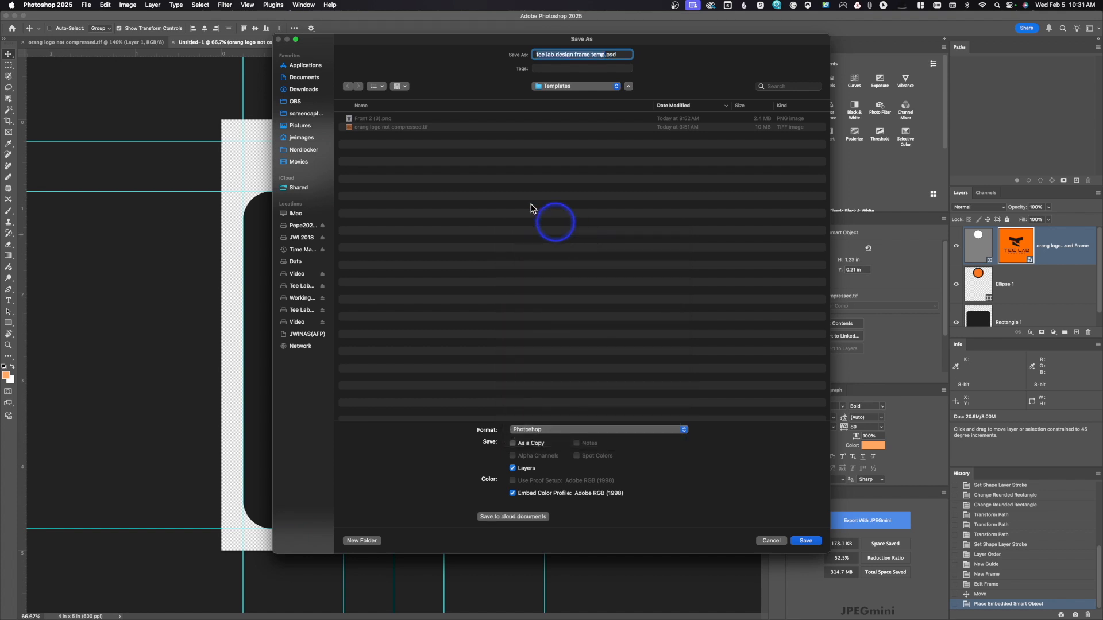
{"action": "left_click", "coordinate": [805, 541]}
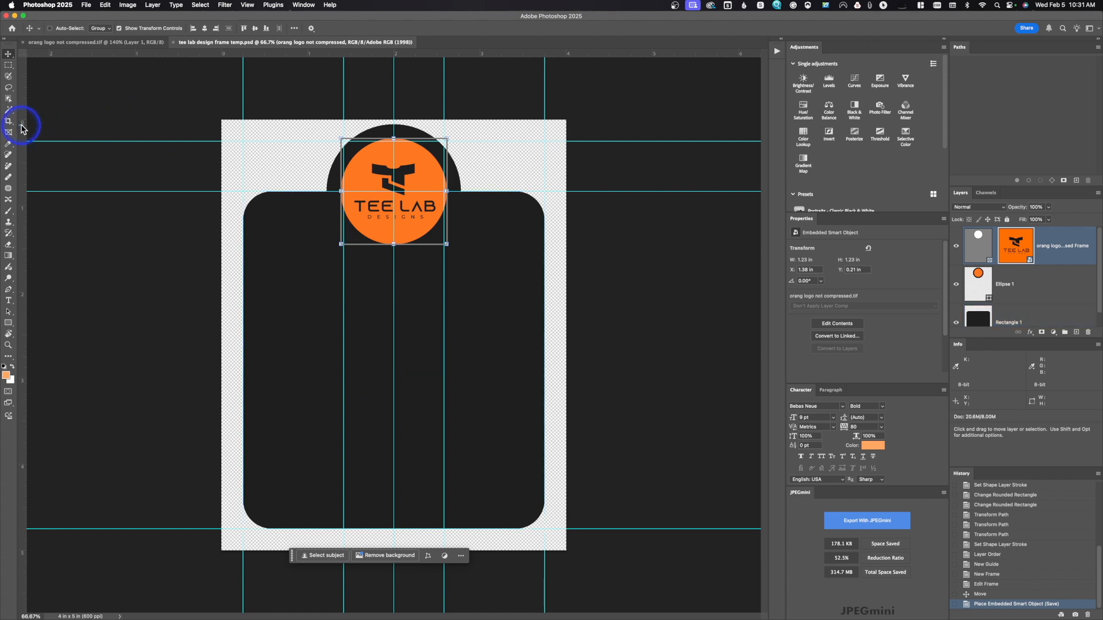
- Try a triangular frame about 1466 by 1431 px in the lower part of the dark rectangle, and undo it
{"action": "left_click", "coordinate": [8, 131]}
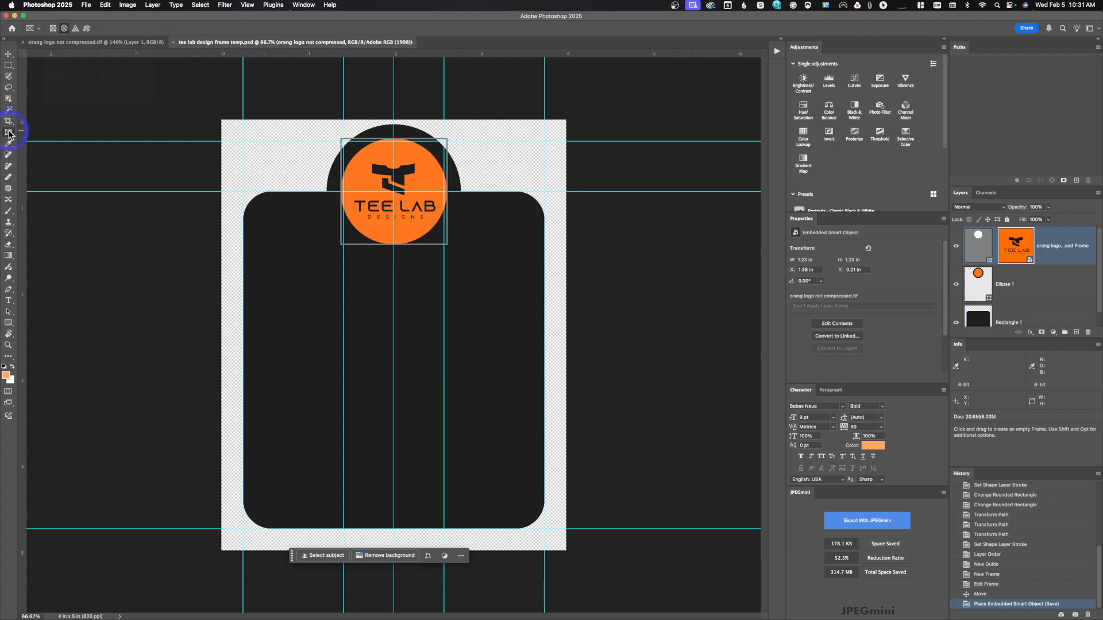
{"action": "left_click", "coordinate": [75, 29]}
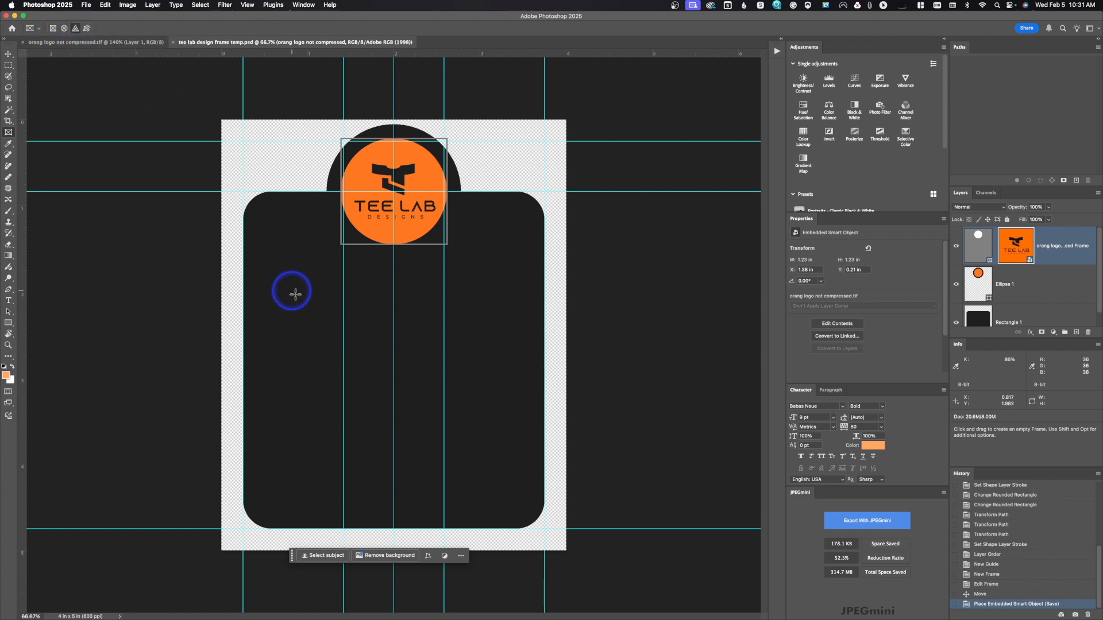
{"action": "left_click_drag", "start_coordinate": [292, 290], "coordinate": [502, 496]}
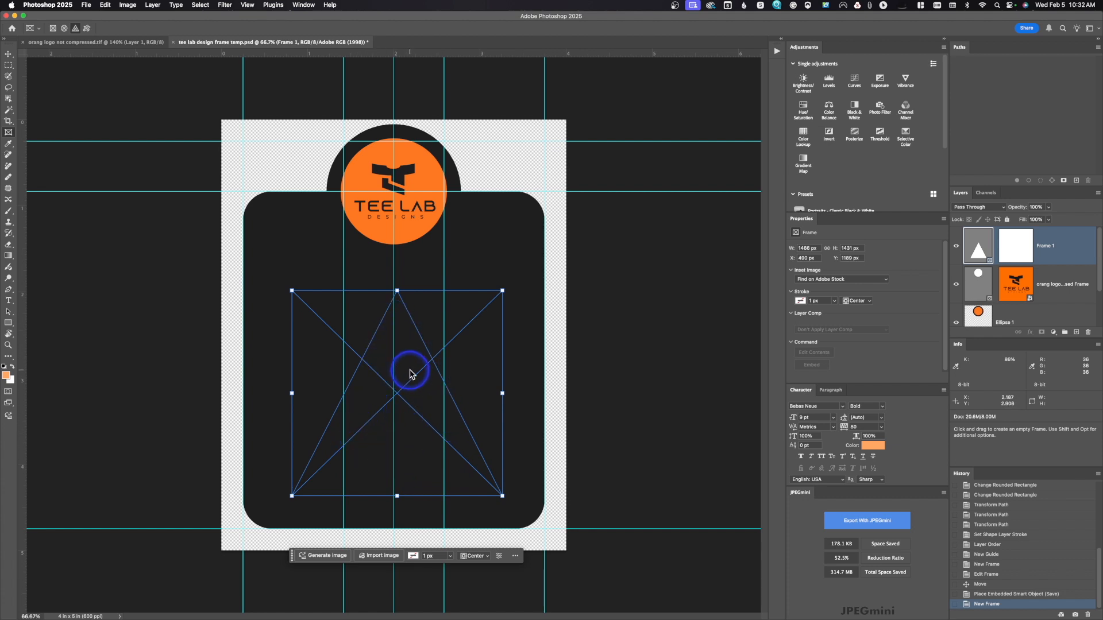
{"action": "key", "text": "super+z"}
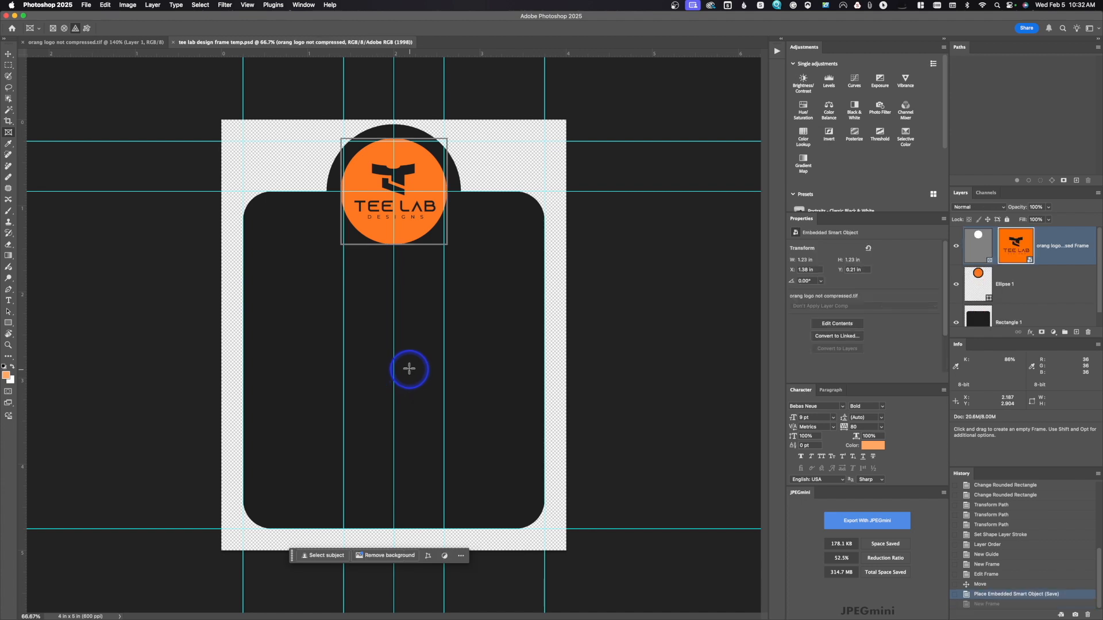
- Try a custom-shape animal frame about 1401 px wide in the lower part of the dark rectangle, and undo it
{"action": "left_click", "coordinate": [87, 29]}
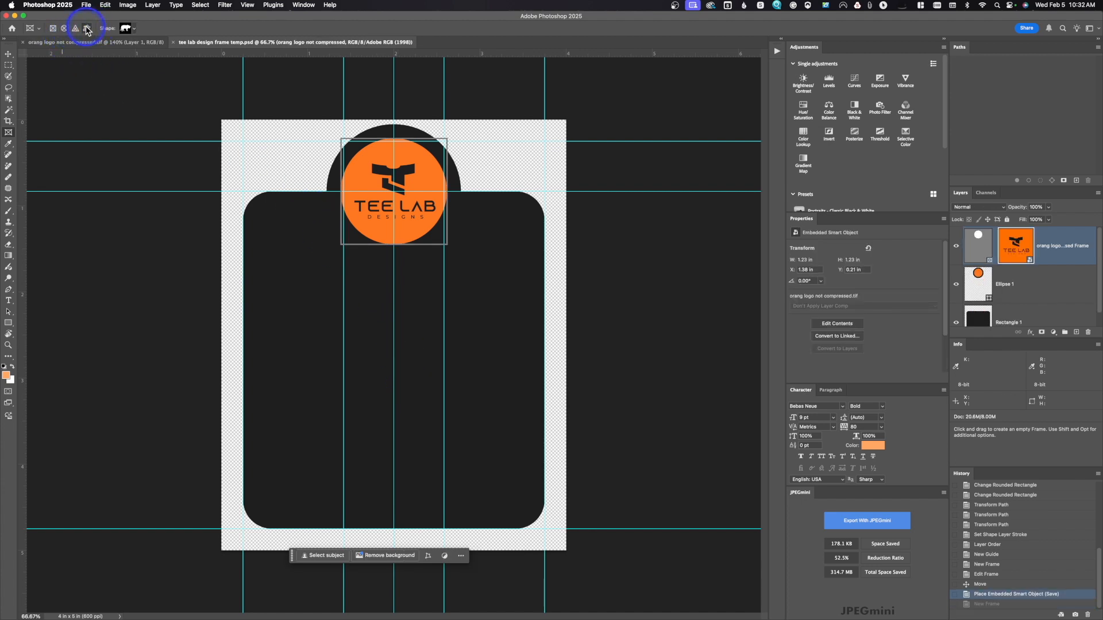
{"action": "left_click", "coordinate": [134, 33]}
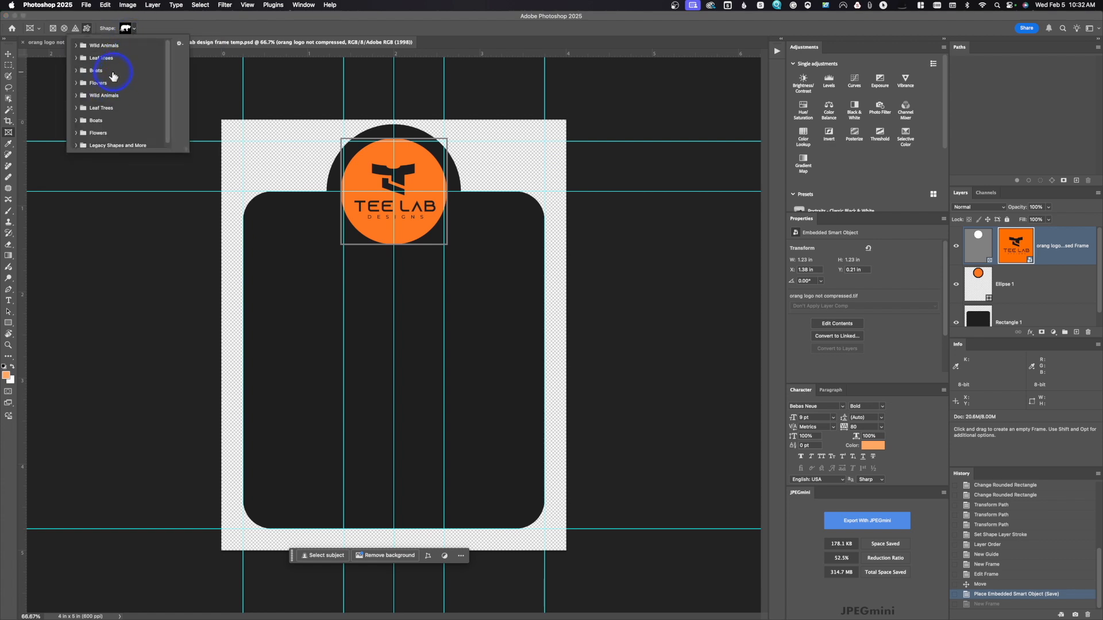
{"action": "left_click", "coordinate": [298, 290]}
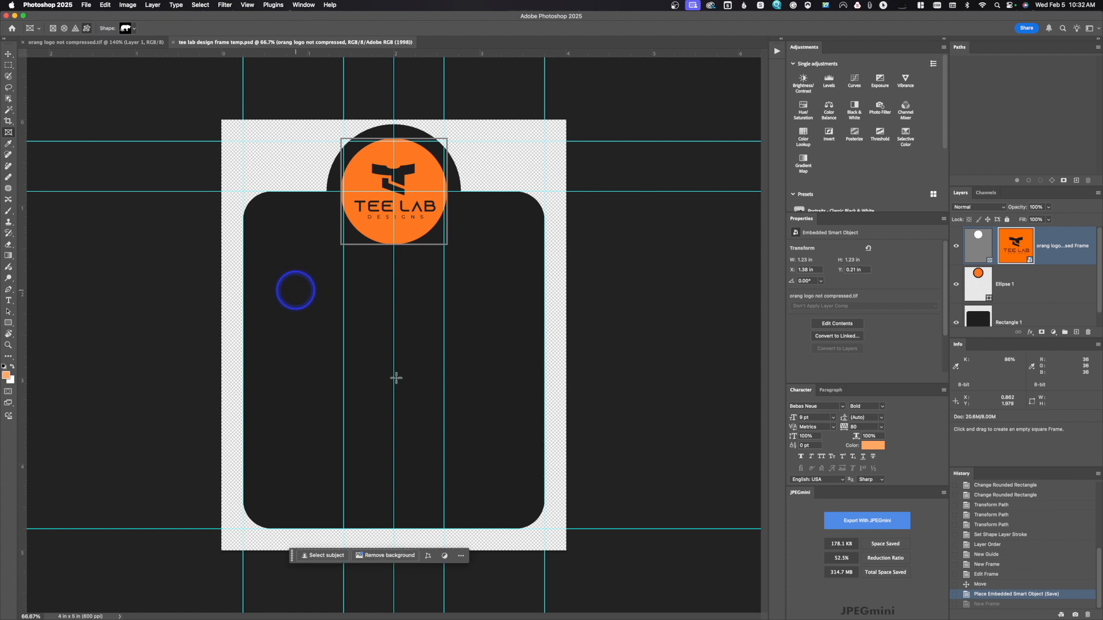
{"action": "left_click_drag", "start_coordinate": [296, 290], "coordinate": [510, 490]}
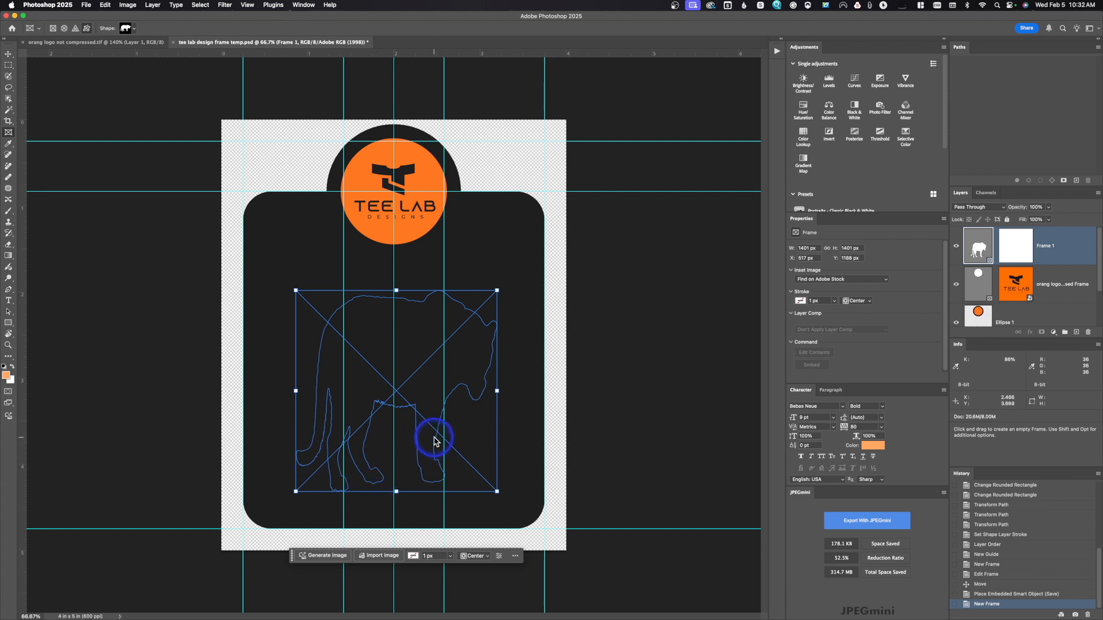
{"action": "key", "text": "super+z"}
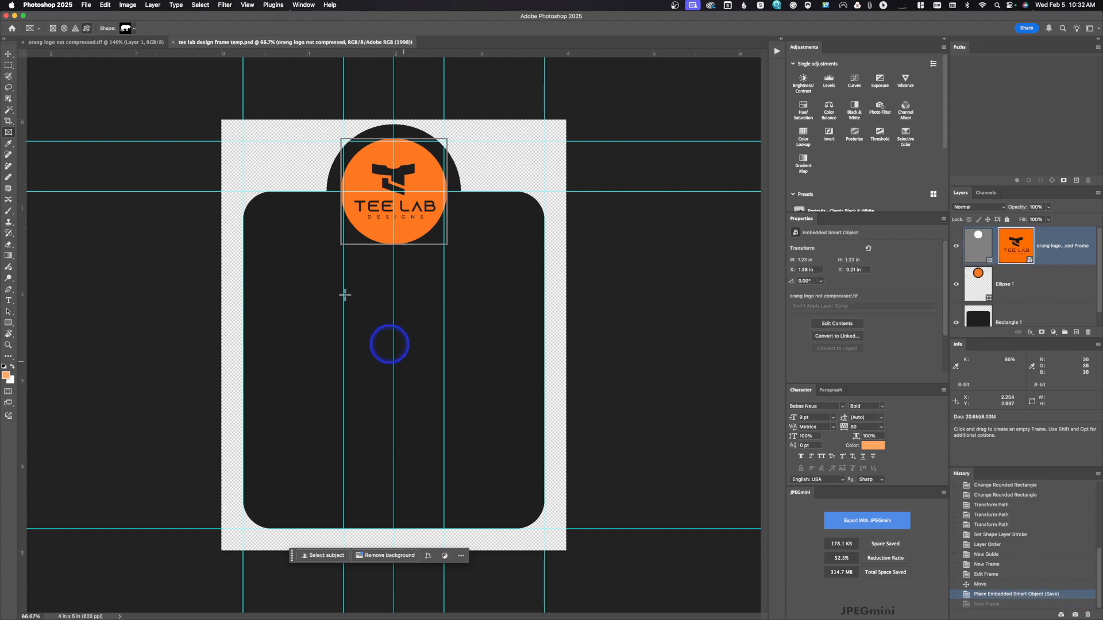
- Draw a square frame about 1708 px wide in the dark rectangle below the logo
{"action": "left_click", "coordinate": [53, 28]}
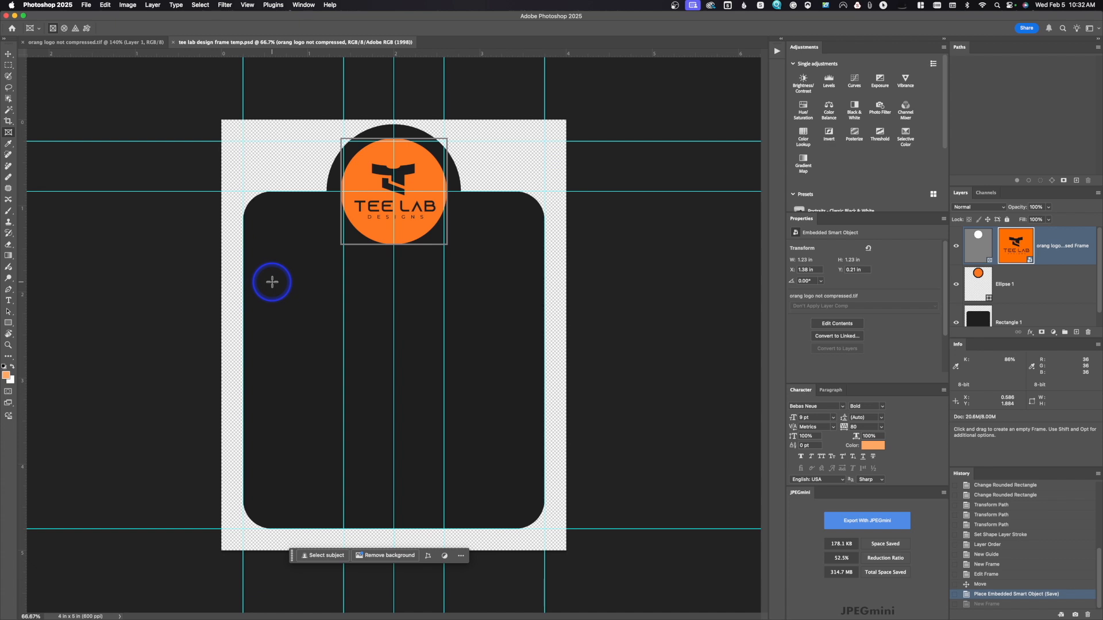
{"action": "key", "text": "shift"}
{"action": "left_click_drag", "start_coordinate": [265, 268], "coordinate": [542, 512]}
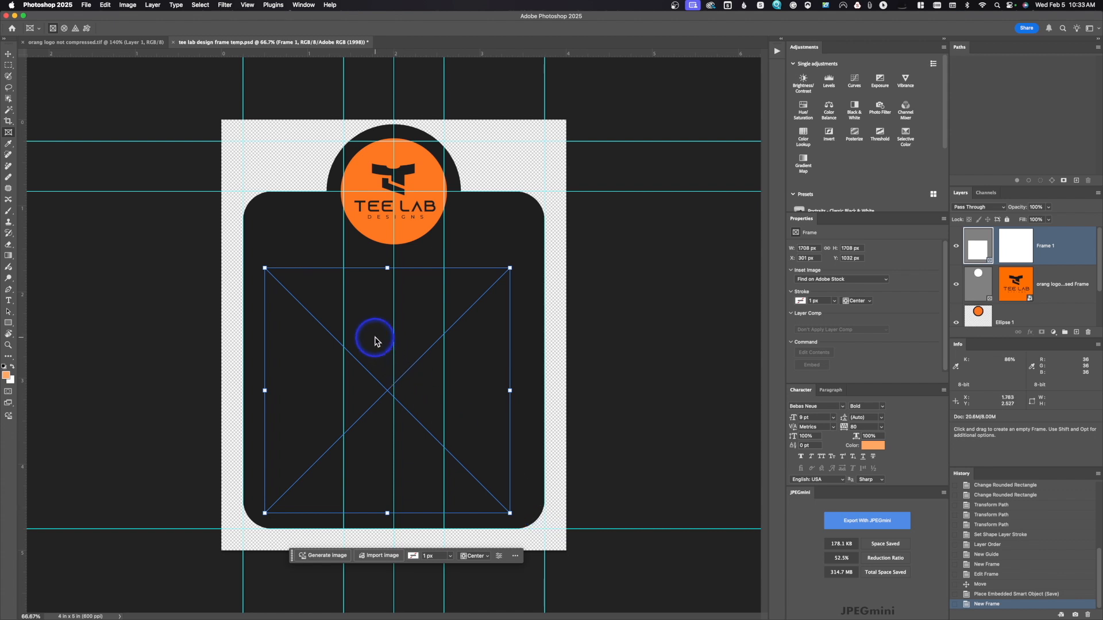
- Center the square frame on the vertical center guide at about Y 1003 px, and save the document
{"action": "left_click_drag", "start_coordinate": [374, 341], "coordinate": [385, 336]}
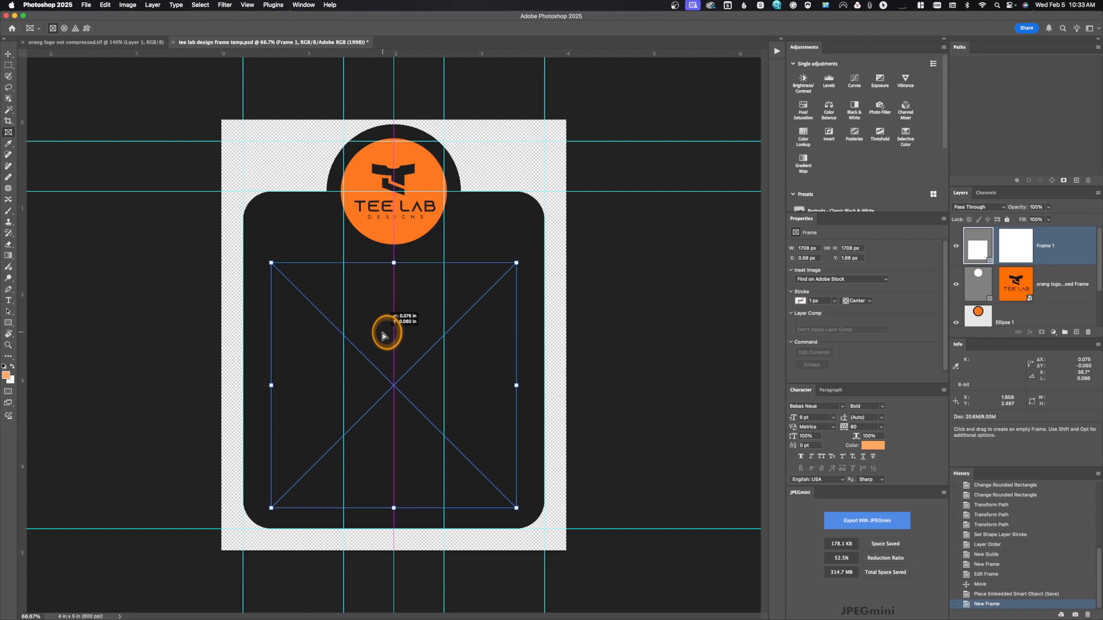
{"action": "left_click_drag", "start_coordinate": [384, 336], "coordinate": [385, 337]}
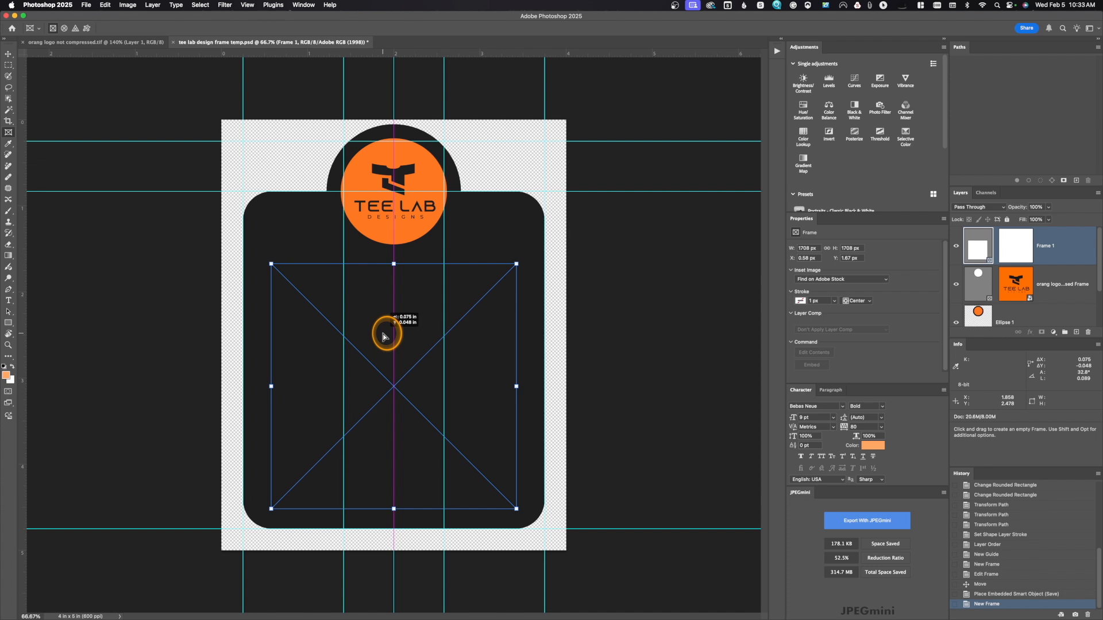
{"action": "left_click_drag", "start_coordinate": [384, 337], "coordinate": [383, 337]}
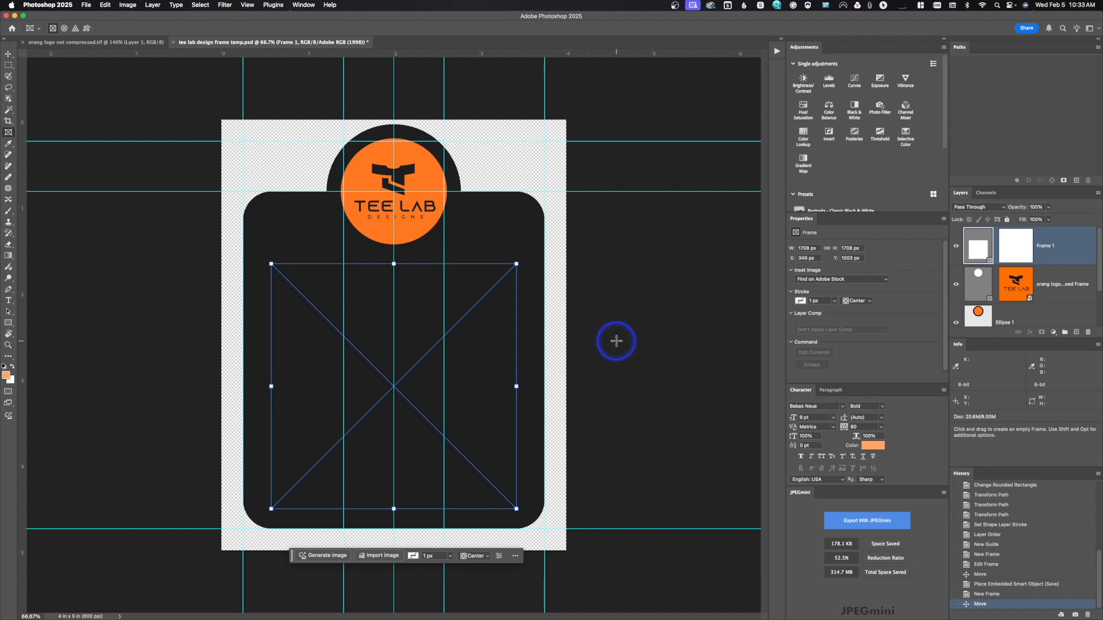
{"action": "key", "text": "shift"}
{"action": "key", "text": "super+s"}
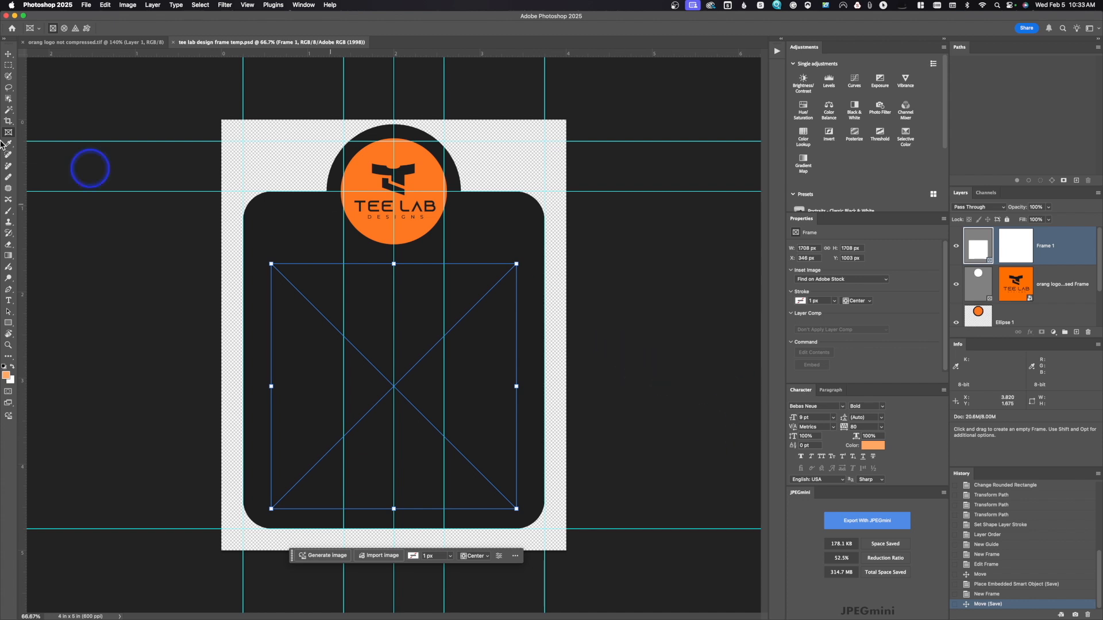
- Place the T-shirt image Front 2 (3).png from the Templates folder in Finder into the square frame
{"action": "mouse_move", "coordinate": [5, 149]}
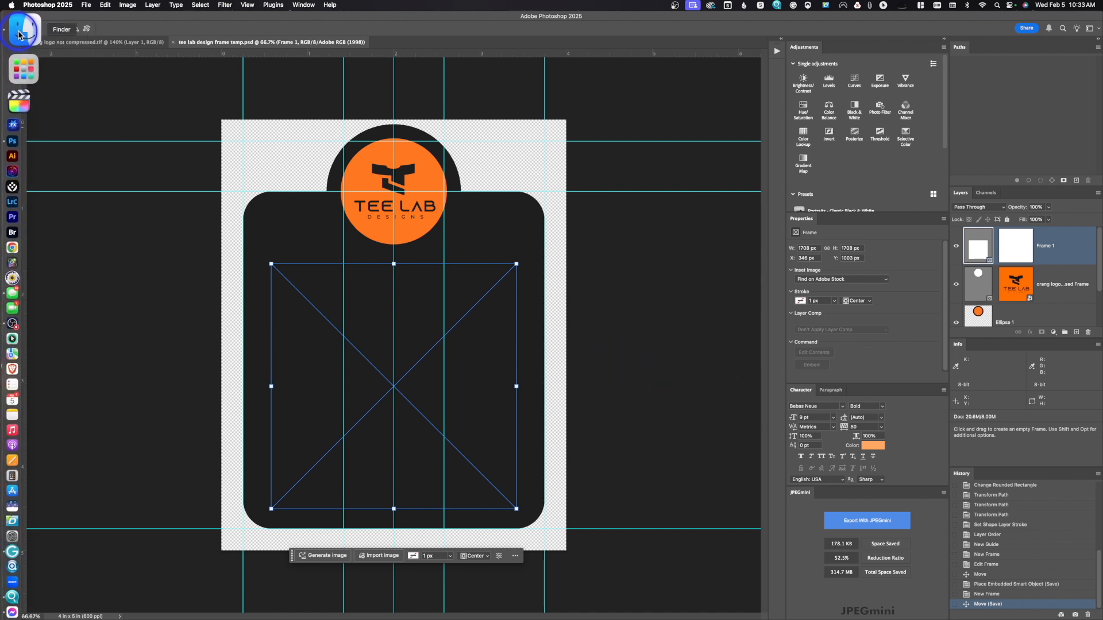
{"action": "left_click", "coordinate": [23, 33]}
{"action": "left_click", "coordinate": [697, 148]}
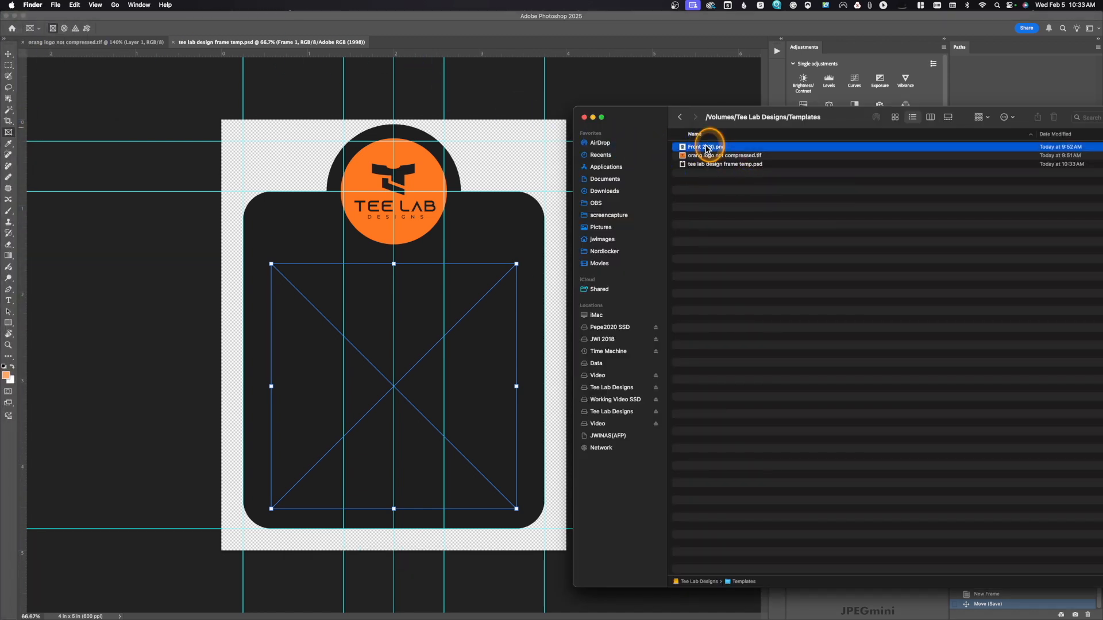
{"action": "left_click_drag", "start_coordinate": [682, 150], "coordinate": [394, 363]}
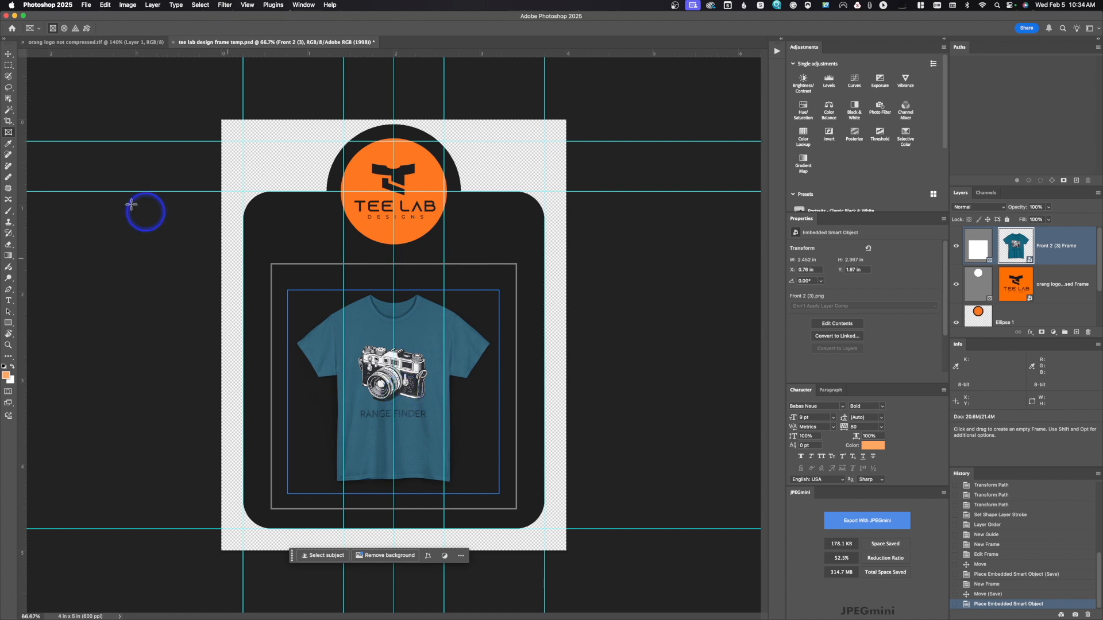
- Hide all the guides on the canvas
{"action": "left_click", "coordinate": [247, 7]}
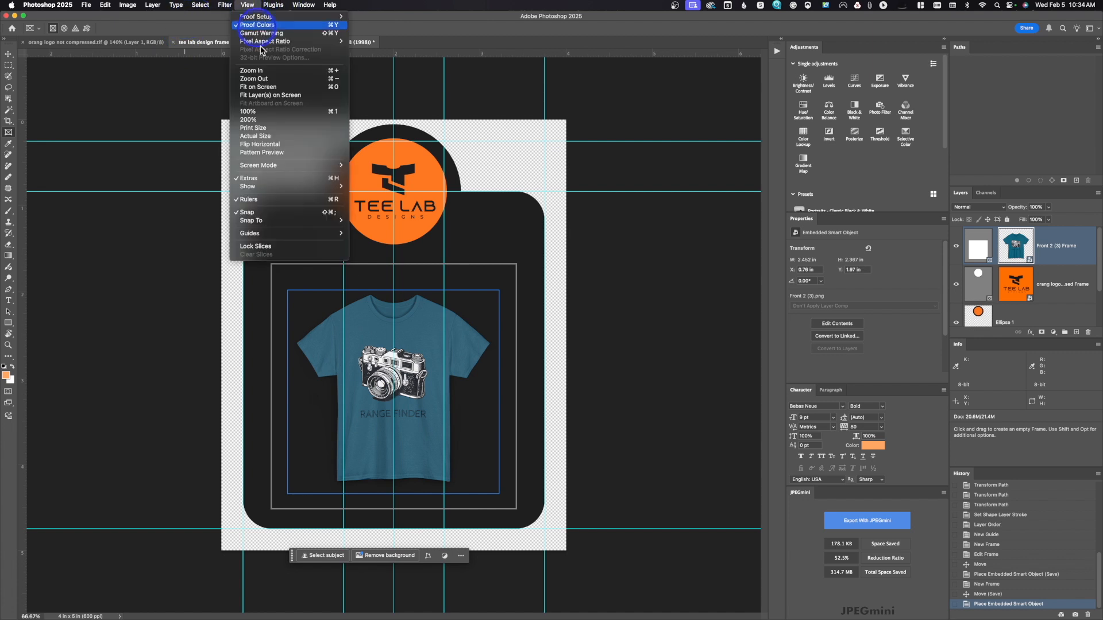
{"action": "mouse_move", "coordinate": [288, 237]}
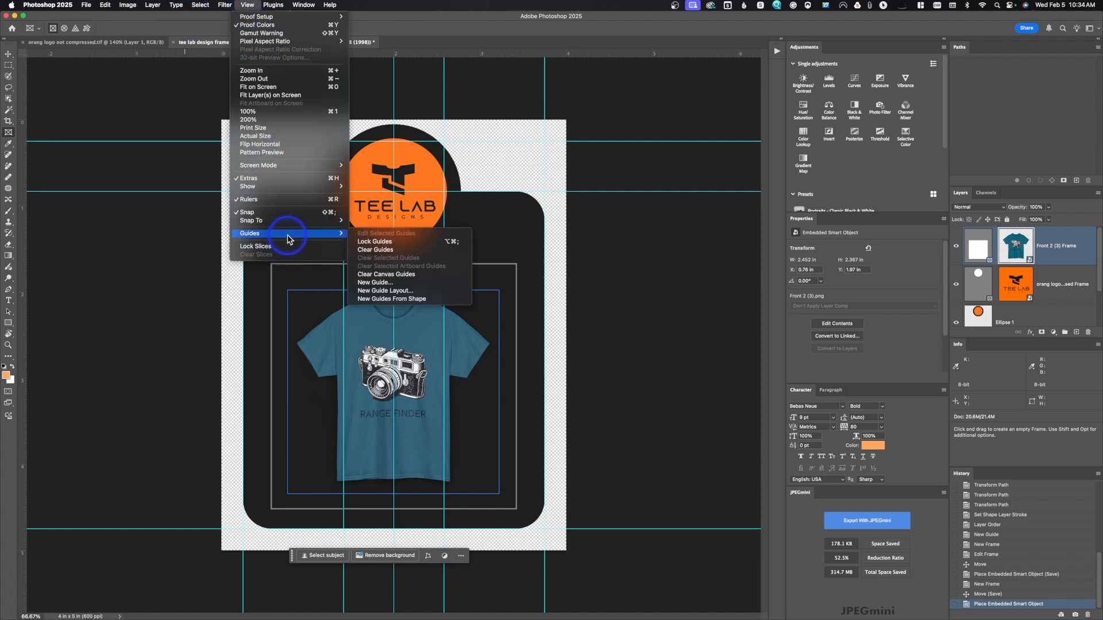
{"action": "left_click", "coordinate": [378, 250]}
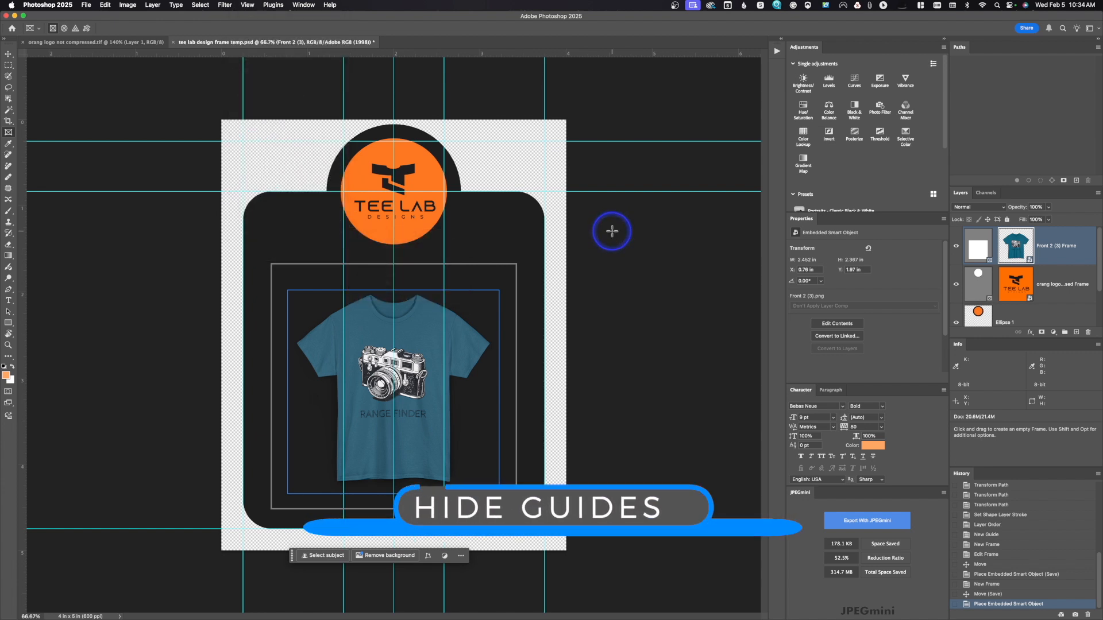
{"action": "key", "text": "super+semicolon"}
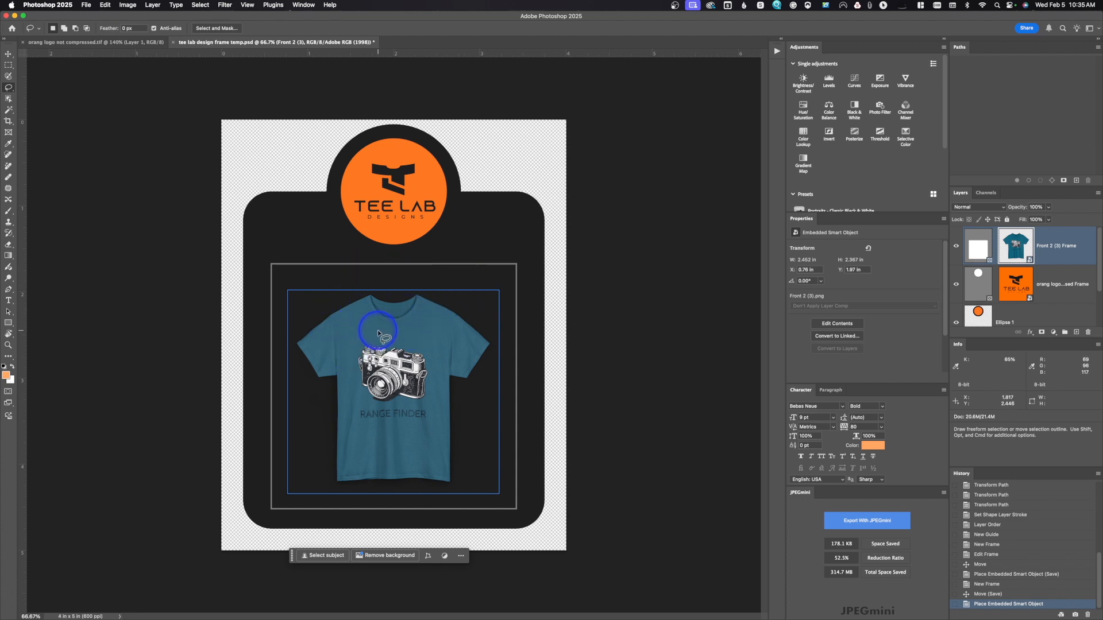
- Scale the T-shirt image in the square frame to about 11.32% and move it up to about Y 1799 px
{"action": "key", "text": "super+t"}
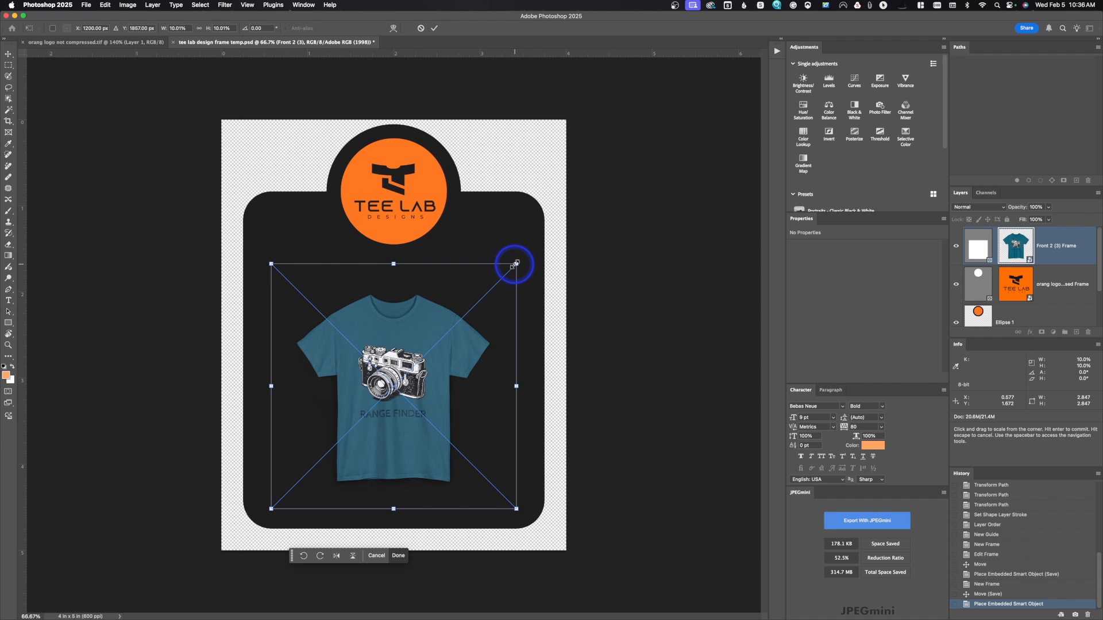
{"action": "left_click_drag", "start_coordinate": [516, 264], "coordinate": [532, 248]}
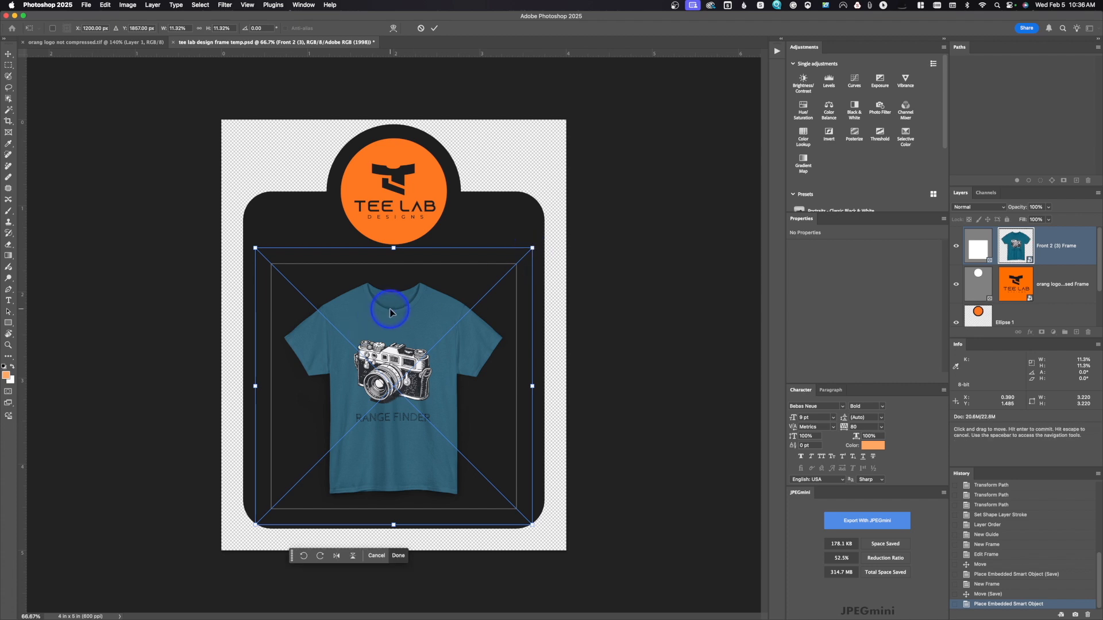
{"action": "left_click_drag", "start_coordinate": [393, 308], "coordinate": [391, 303]}
{"action": "key", "text": "Return"}
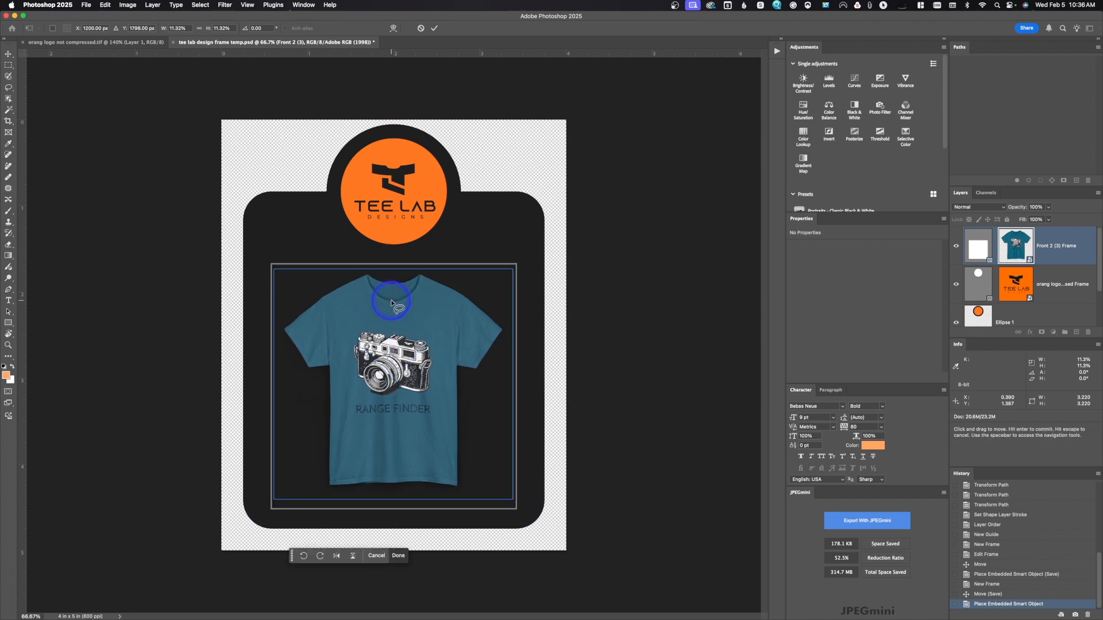
{"action": "key", "text": "l"}
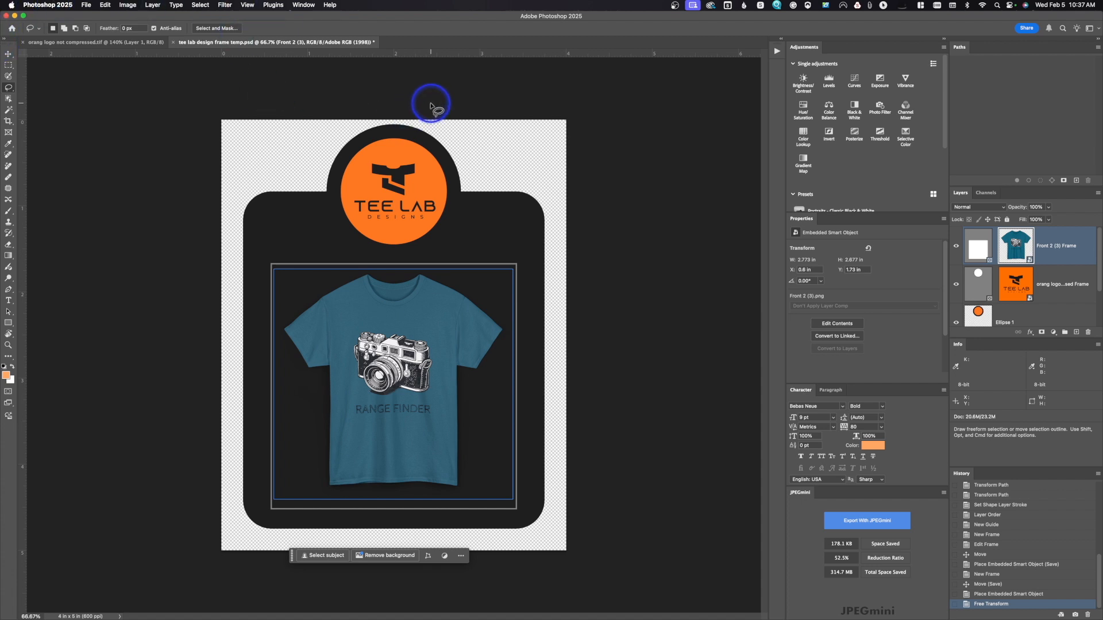
- Resize the whole image to a height of 1440 px with proportions kept, using Preserve Details 2.0 resampling
{"action": "left_click", "coordinate": [127, 5]}
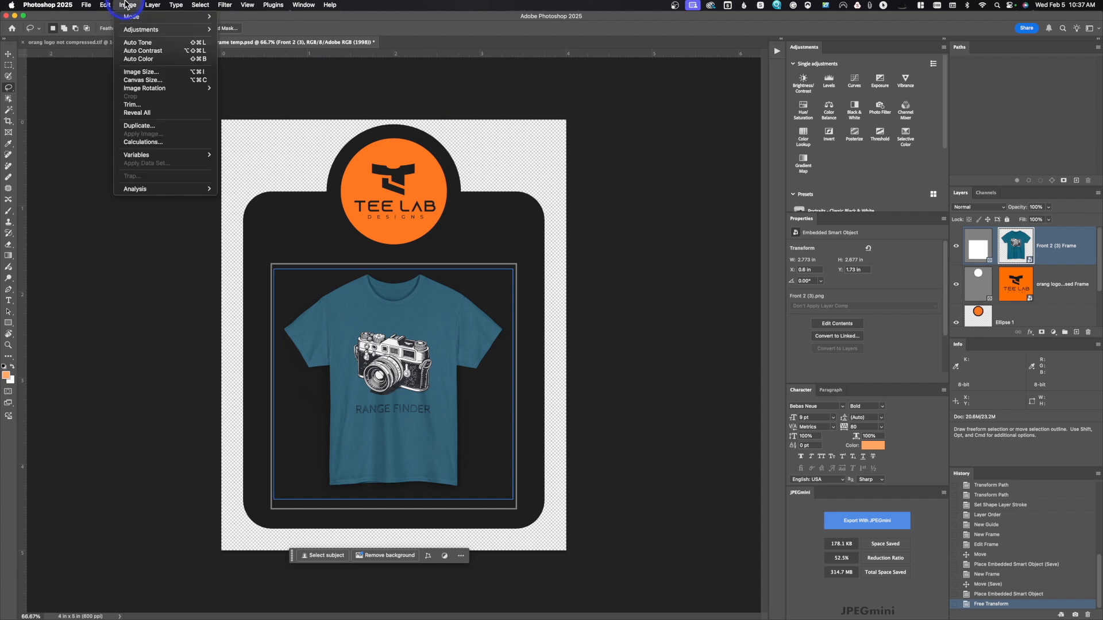
{"action": "left_click", "coordinate": [136, 73]}
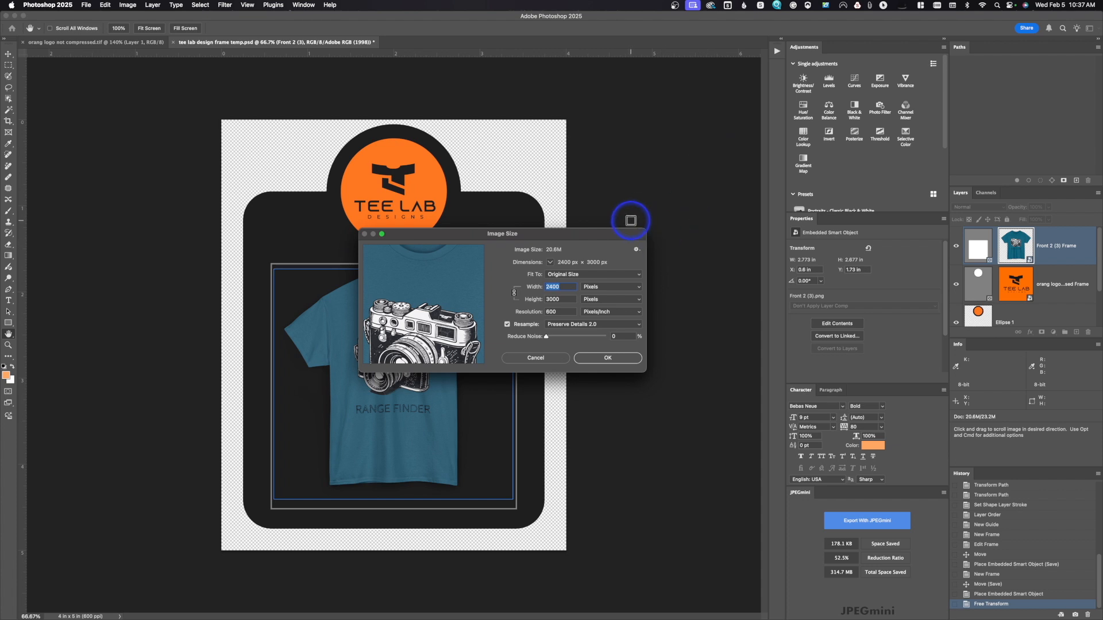
{"action": "double_click", "coordinate": [543, 299]}
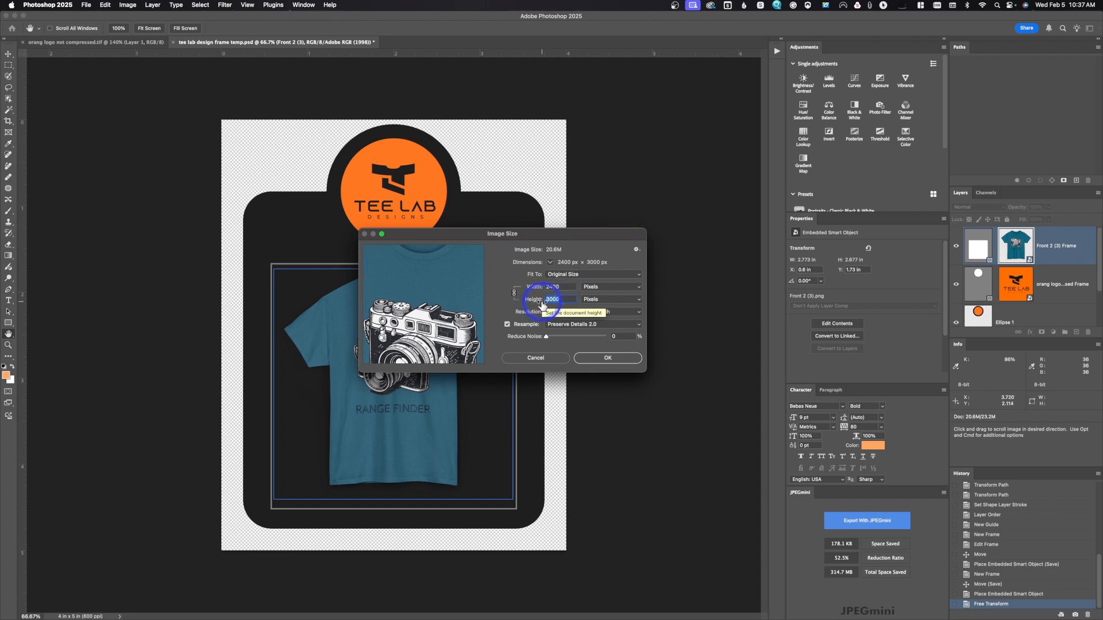
{"action": "type", "text": "1"}
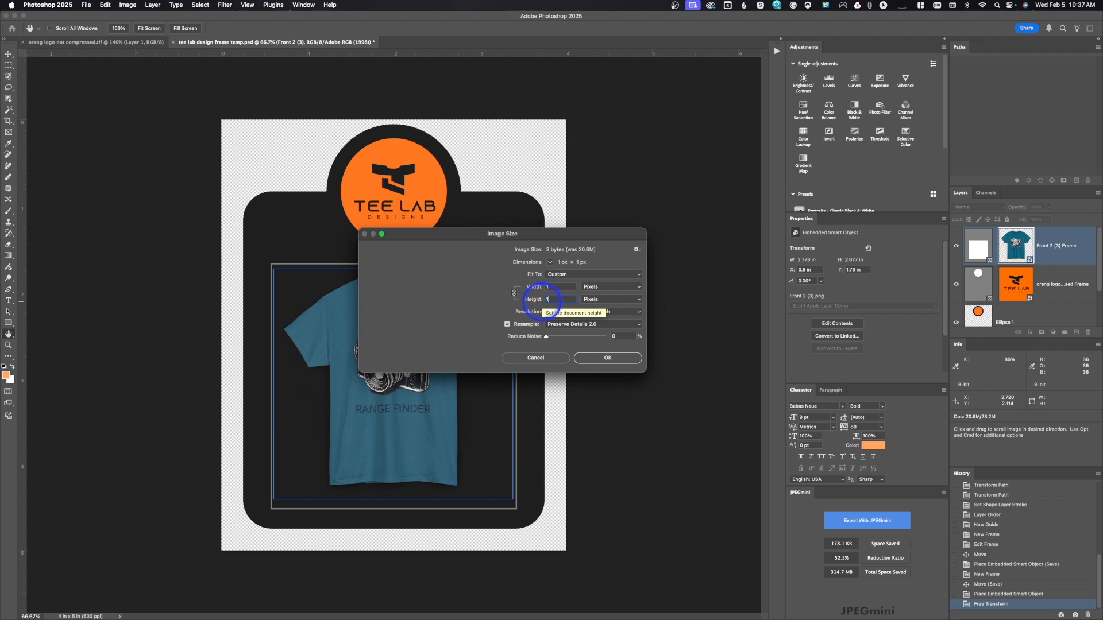
{"action": "type", "text": "440"}
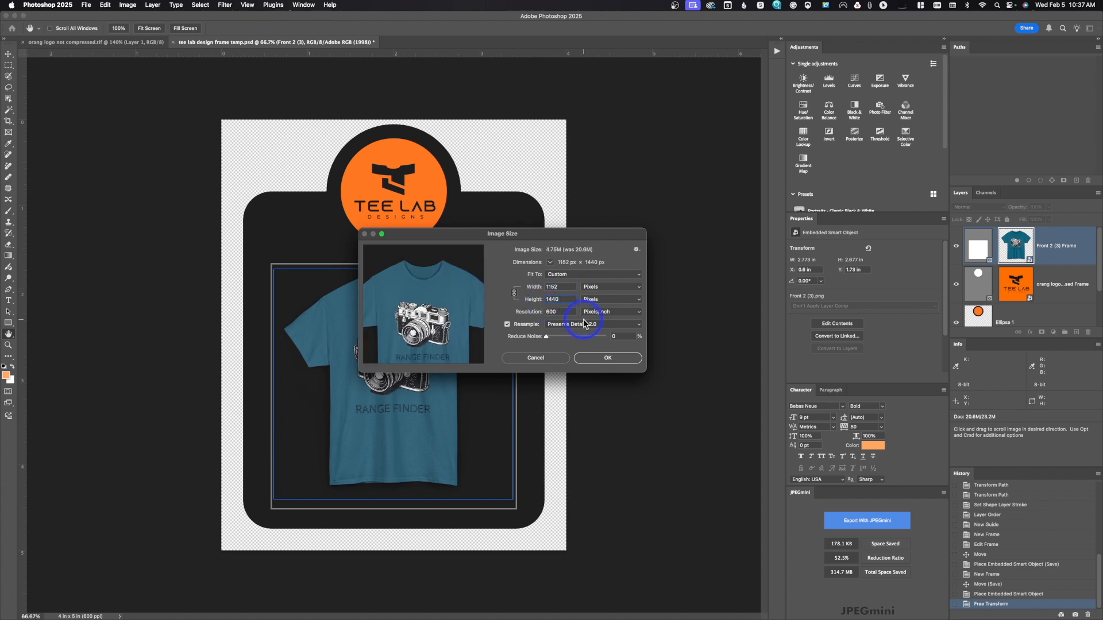
{"action": "left_click", "coordinate": [610, 358]}
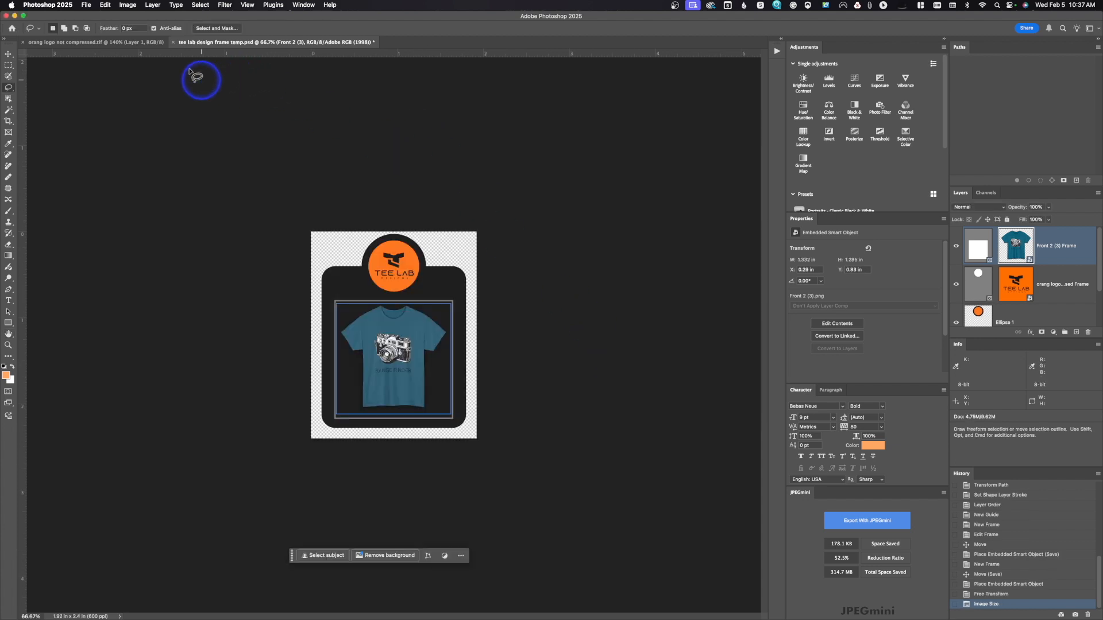
- Convert the document to the sRGB IEC61966-2.1 profile without flattening the image or rasterizing the smart objects
{"action": "left_click", "coordinate": [106, 5]}
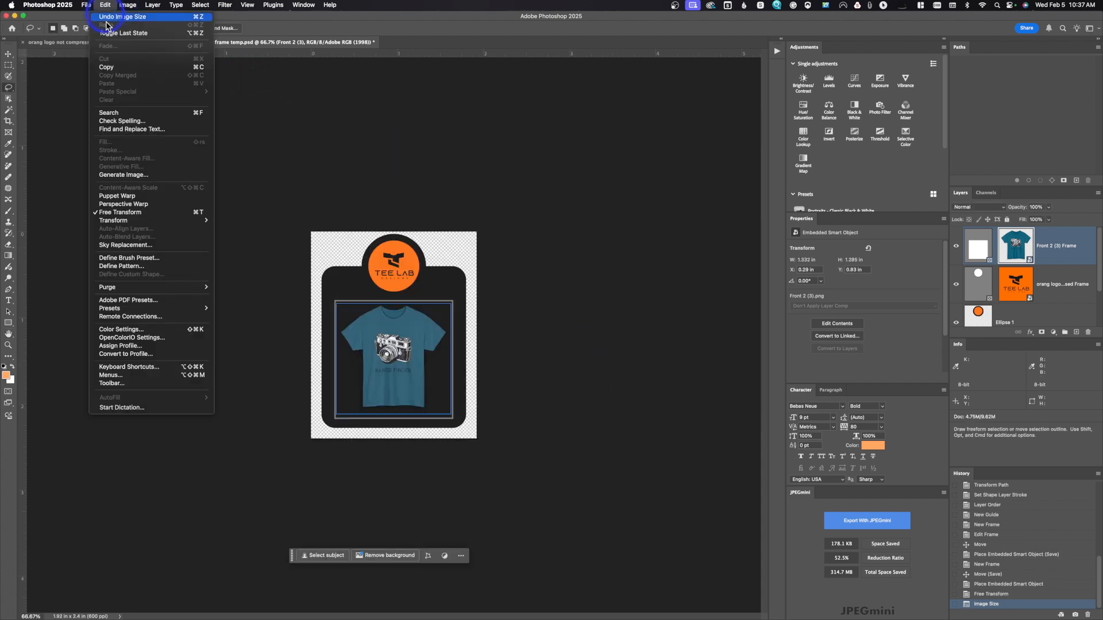
{"action": "left_click", "coordinate": [143, 355]}
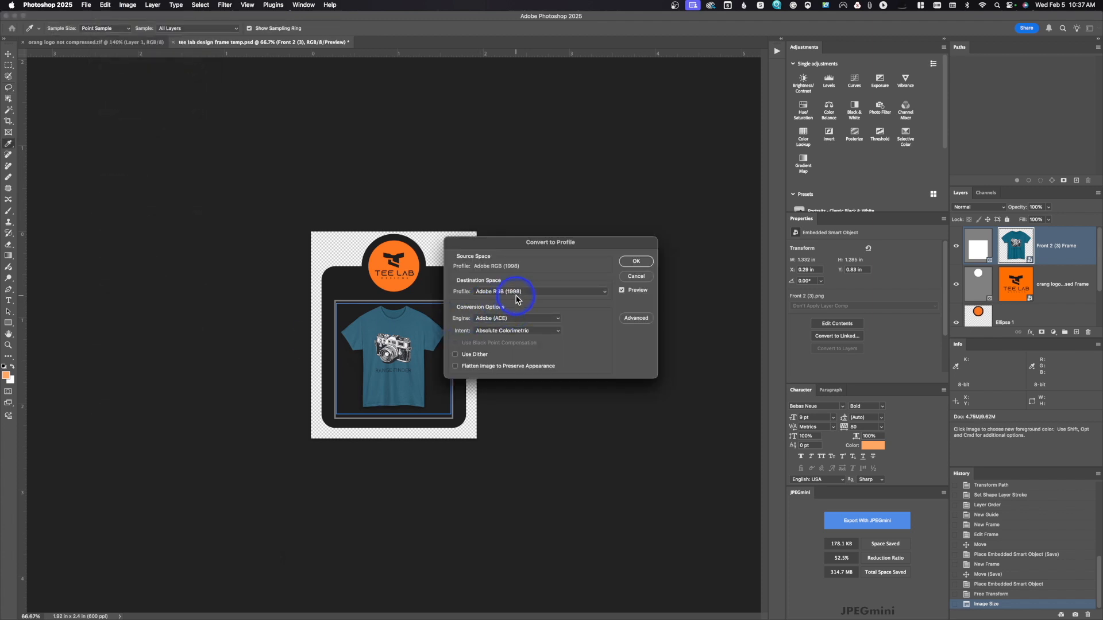
{"action": "left_click", "coordinate": [517, 296]}
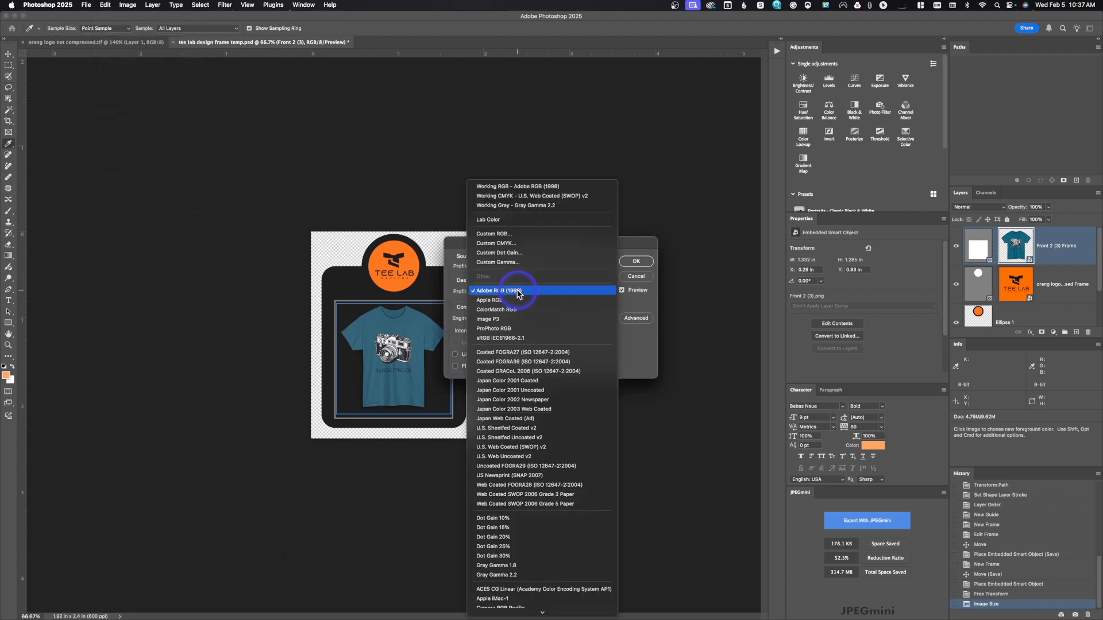
{"action": "left_click", "coordinate": [504, 339]}
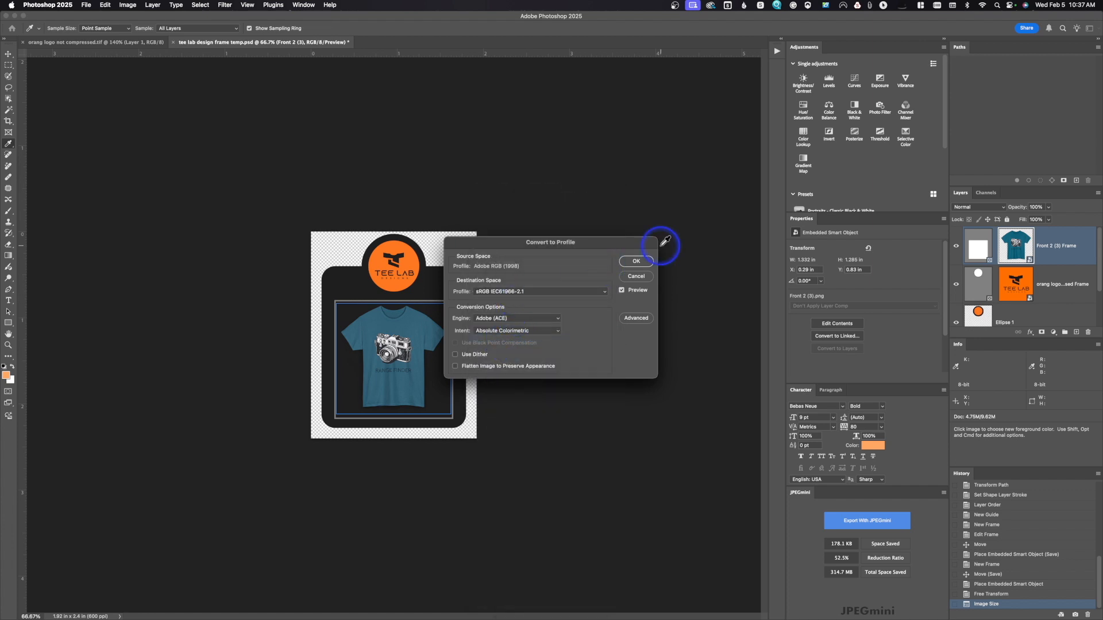
{"action": "left_click", "coordinate": [455, 368]}
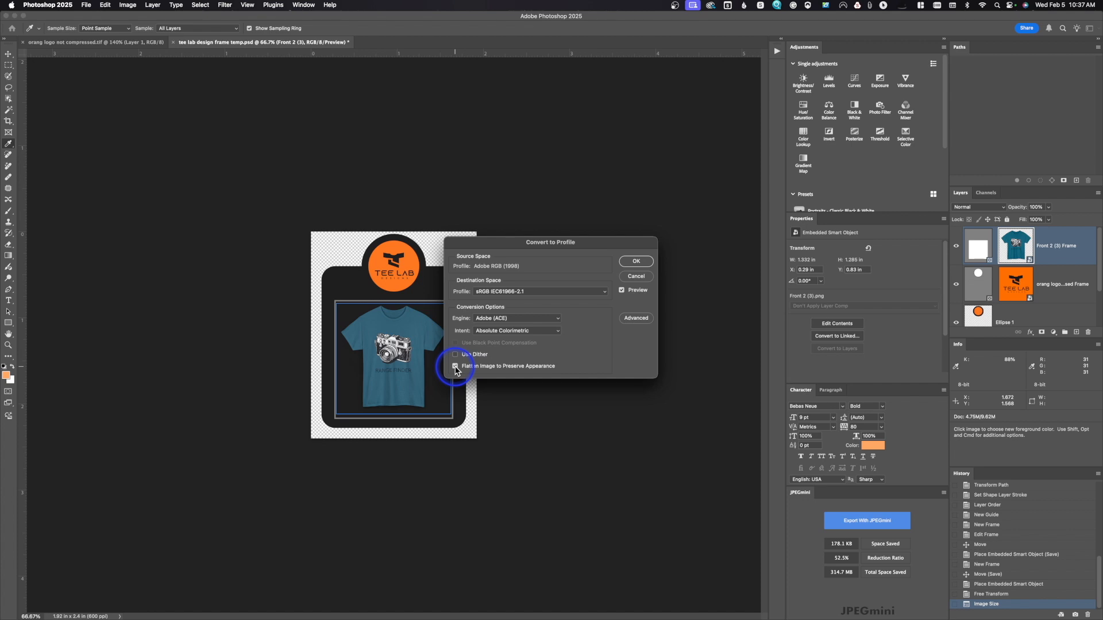
{"action": "left_click", "coordinate": [455, 367]}
{"action": "left_click", "coordinate": [636, 261]}
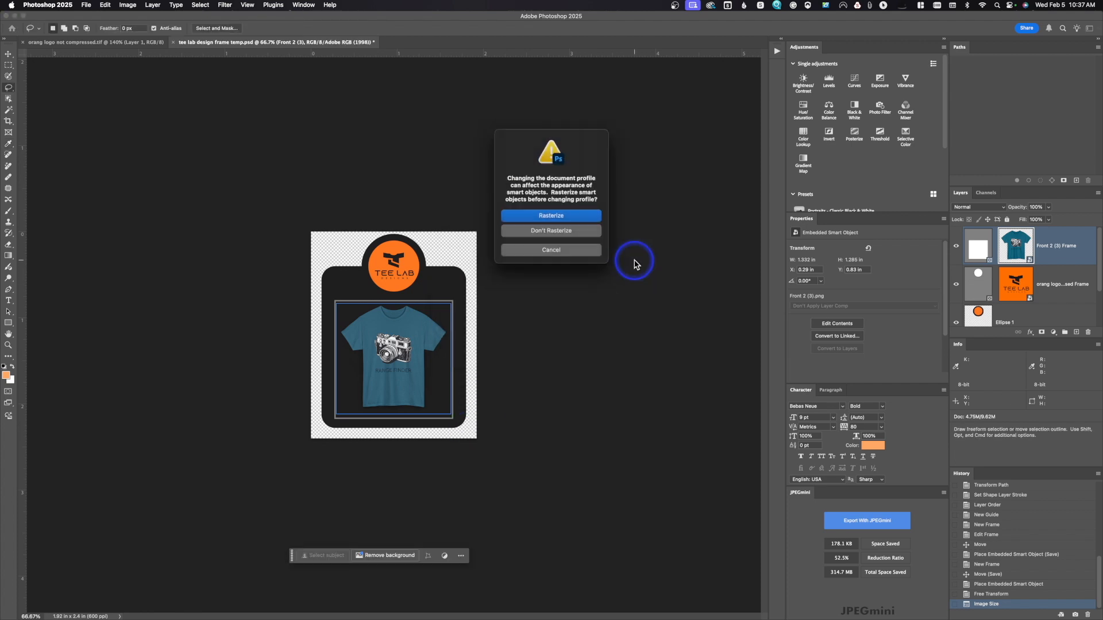
{"action": "left_click", "coordinate": [563, 232]}
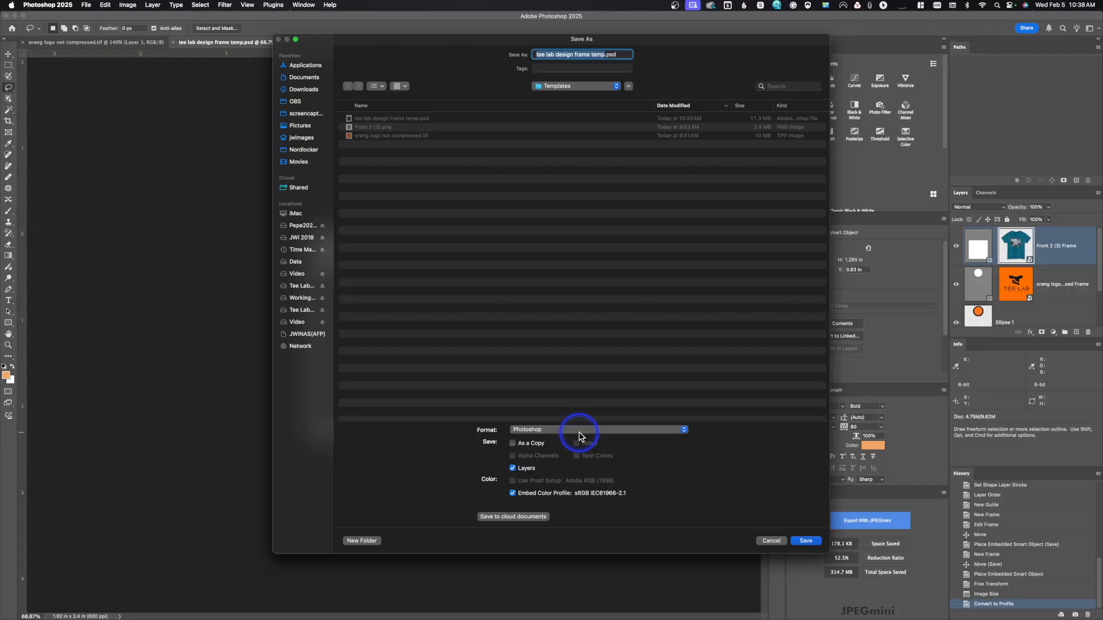
- Save a WebP copy named photo shirt.webp in the Templates folder with lossy compression at High quality
{"action": "left_click", "coordinate": [580, 435]}
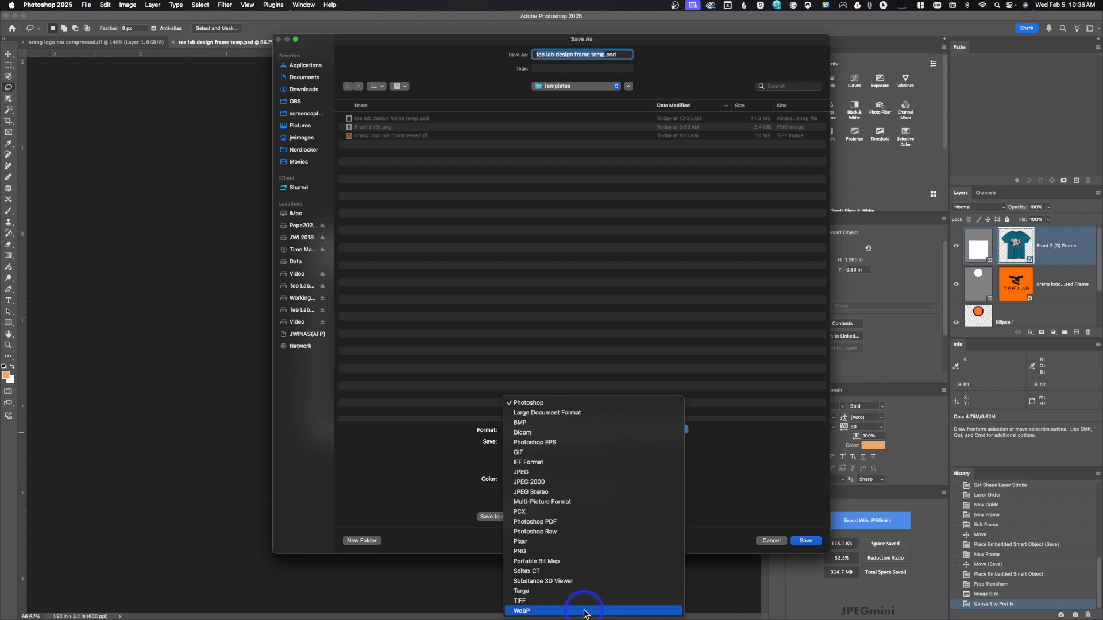
{"action": "left_click", "coordinate": [585, 611]}
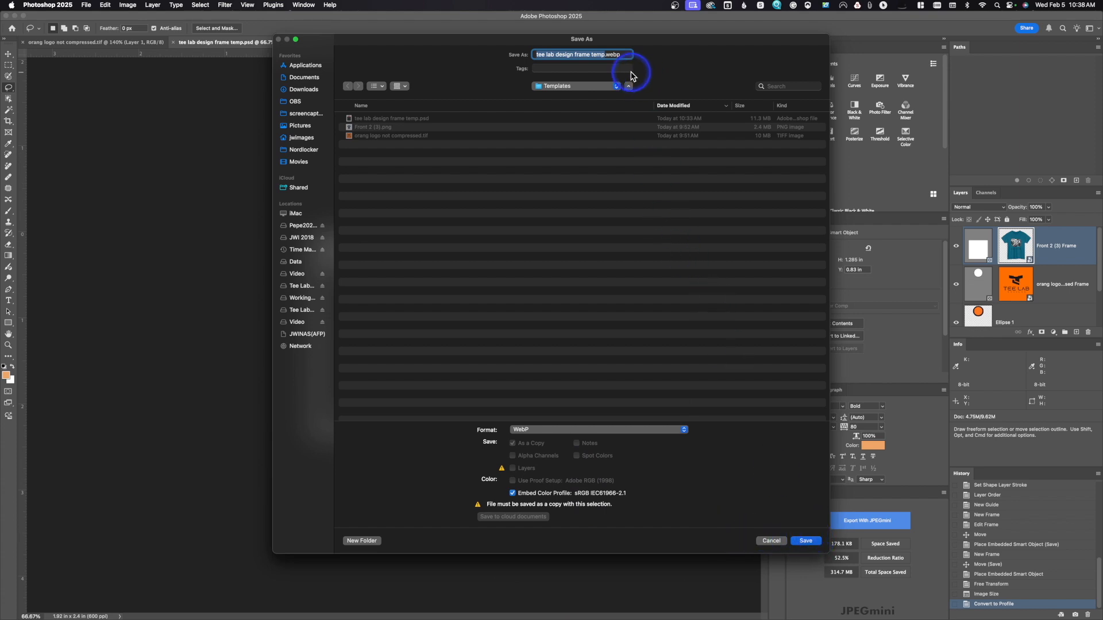
{"action": "type", "text": "photo ship"}
{"action": "key", "text": "BackSpace"}
{"action": "type", "text": "rt"}
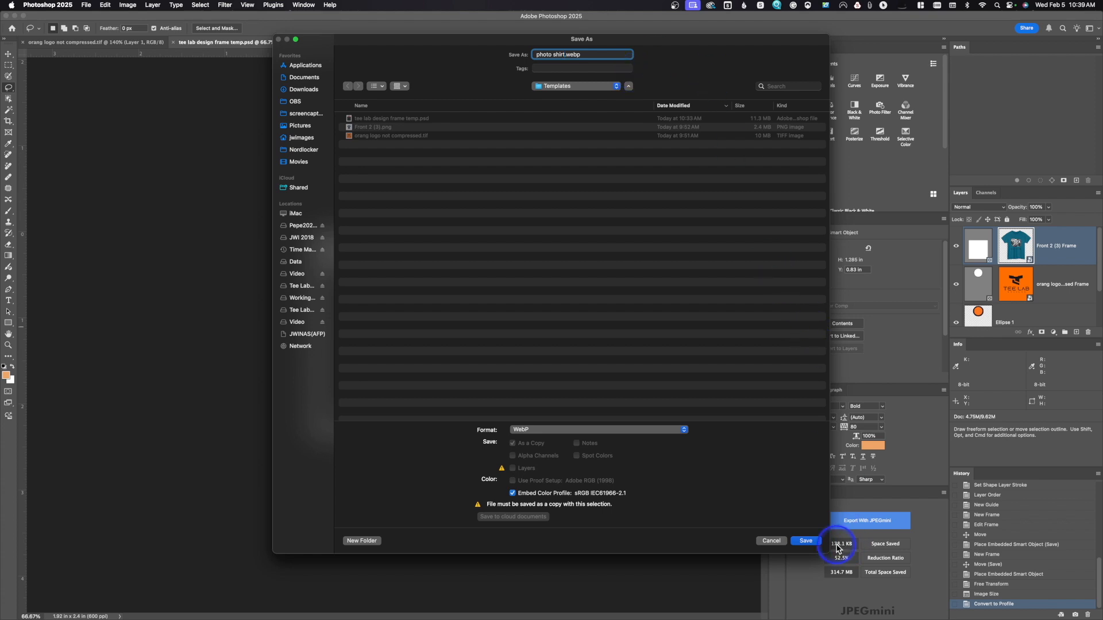
{"action": "left_click", "coordinate": [807, 541]}
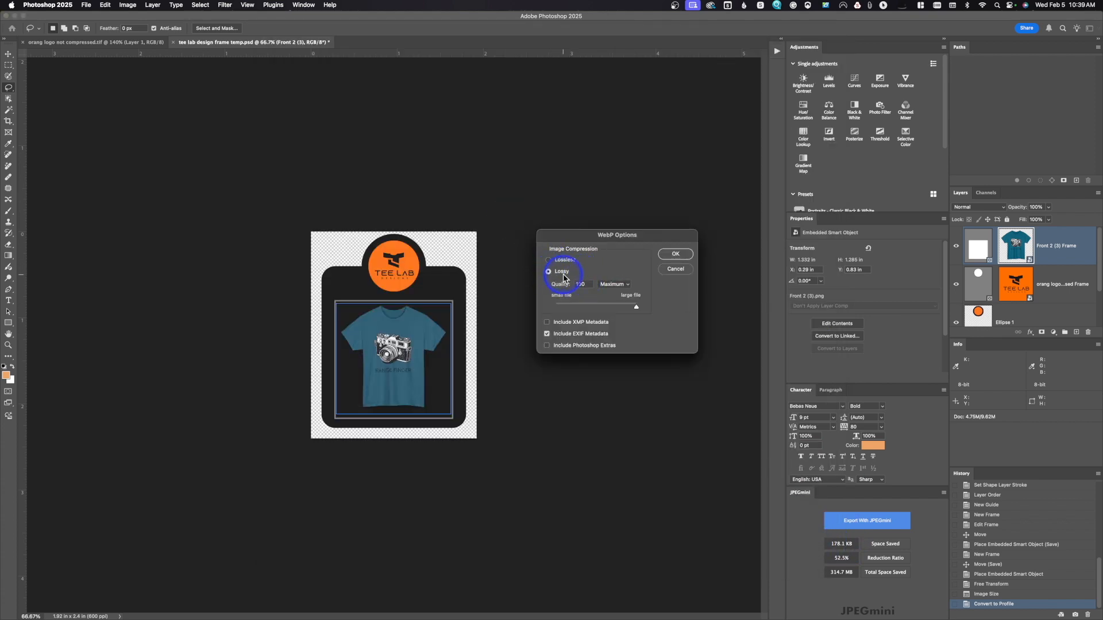
{"action": "left_click_drag", "start_coordinate": [636, 307], "coordinate": [625, 309]}
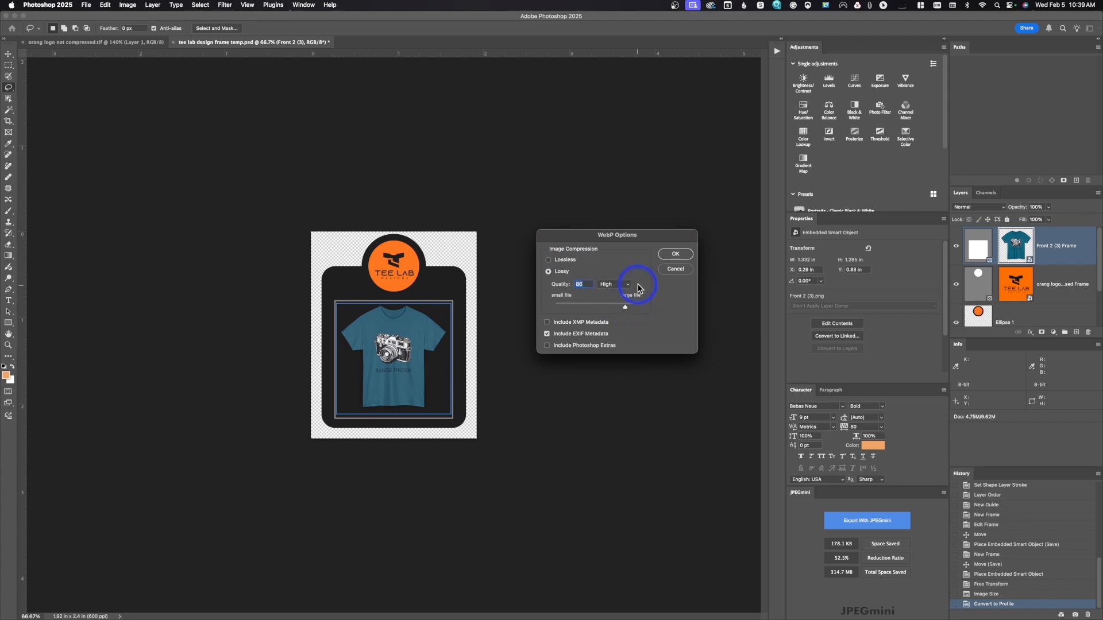
{"action": "left_click", "coordinate": [673, 255]}
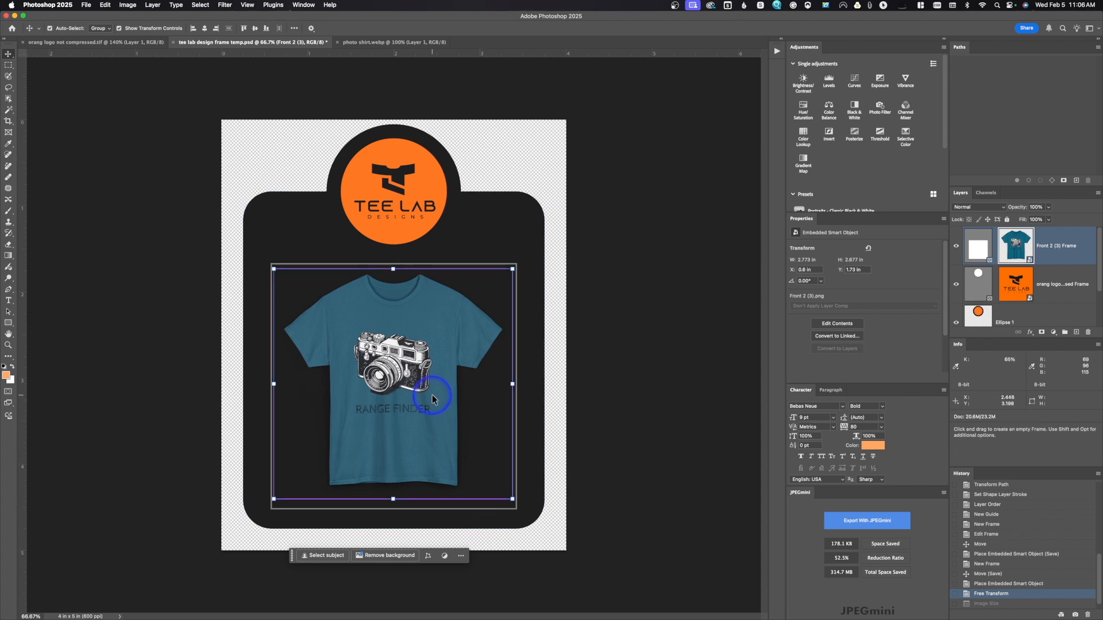
- Show the guides and move both frames, Ellipse 1 and Rectangle 1 down together to center the badge vertically on the canvas
{"action": "key", "text": "super+semicolon"}
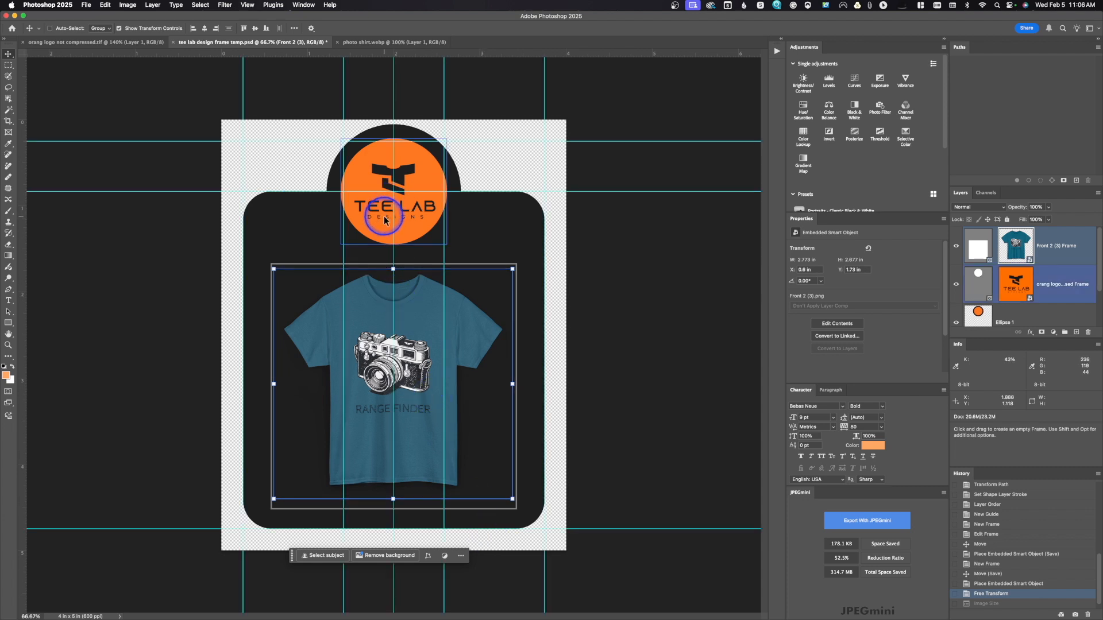
{"action": "left_click", "coordinate": [1057, 248]}
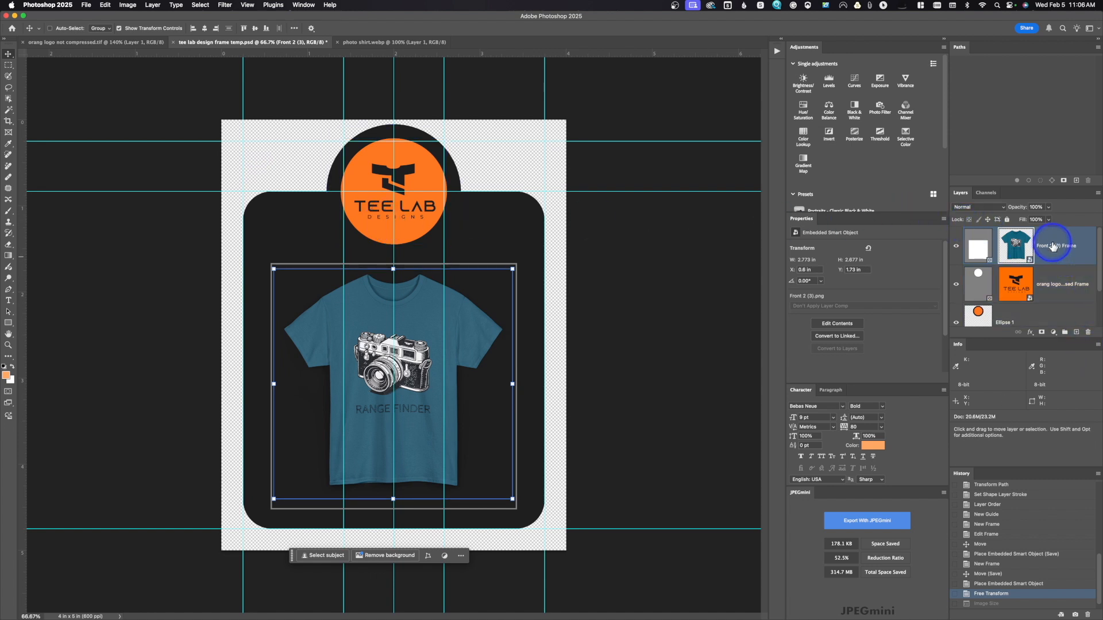
{"action": "scroll", "coordinate": [1083, 315], "scroll_direction": "down", "scroll_amount": 1}
{"action": "left_click", "coordinate": [1072, 312]}
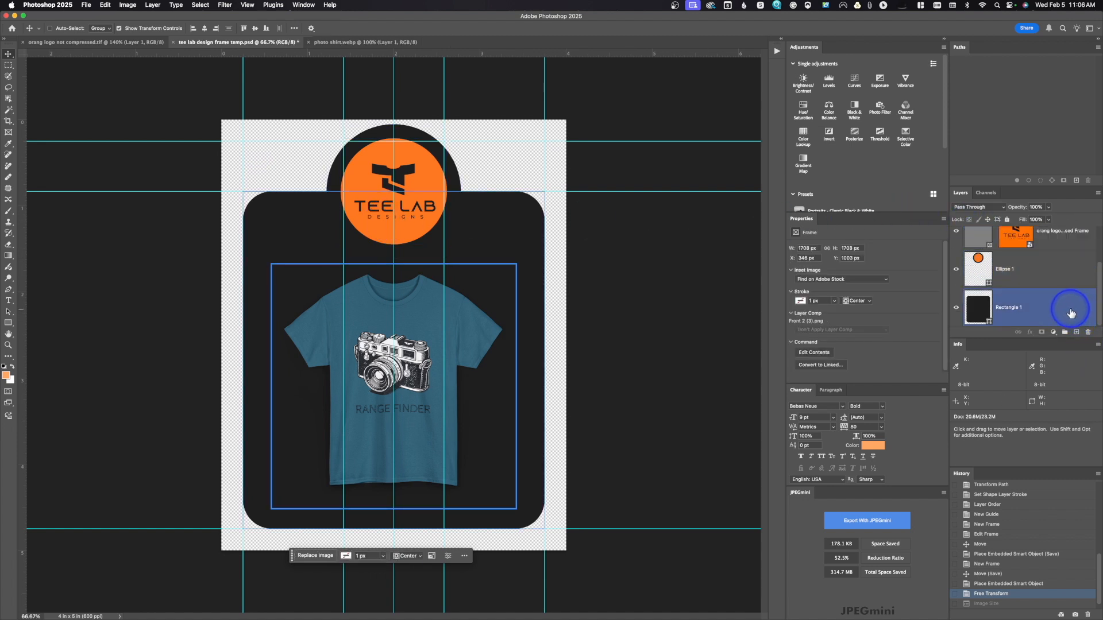
{"action": "left_click", "coordinate": [1071, 312], "text": "shift"}
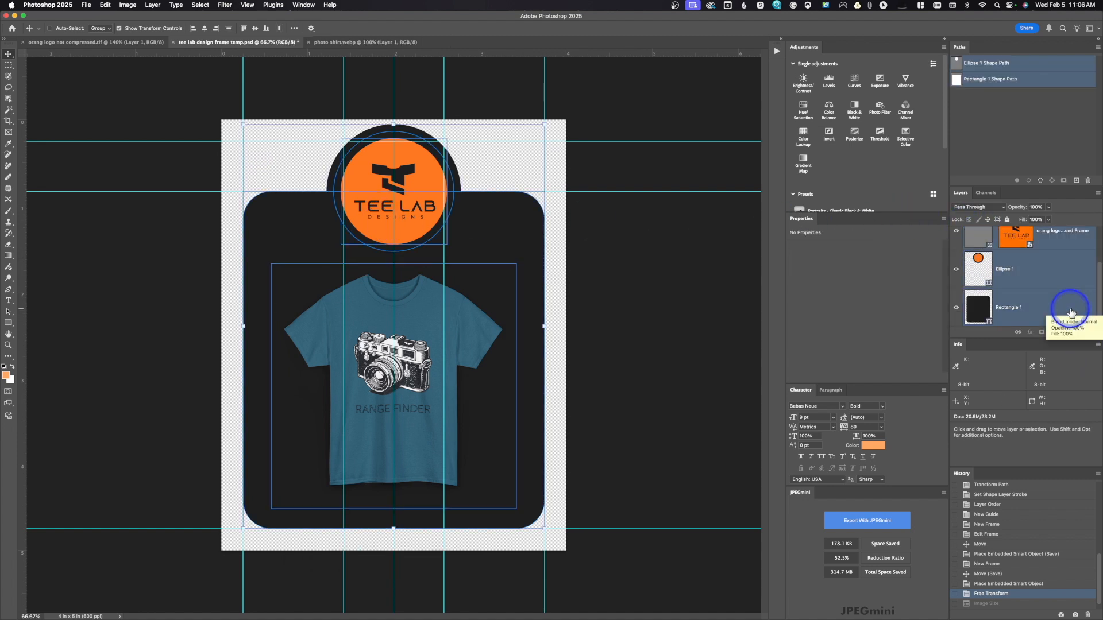
{"action": "key", "text": "Down"}
{"action": "key", "text": "Down"}
{"action": "key", "text": "Down"}
{"action": "key", "text": "Down"}
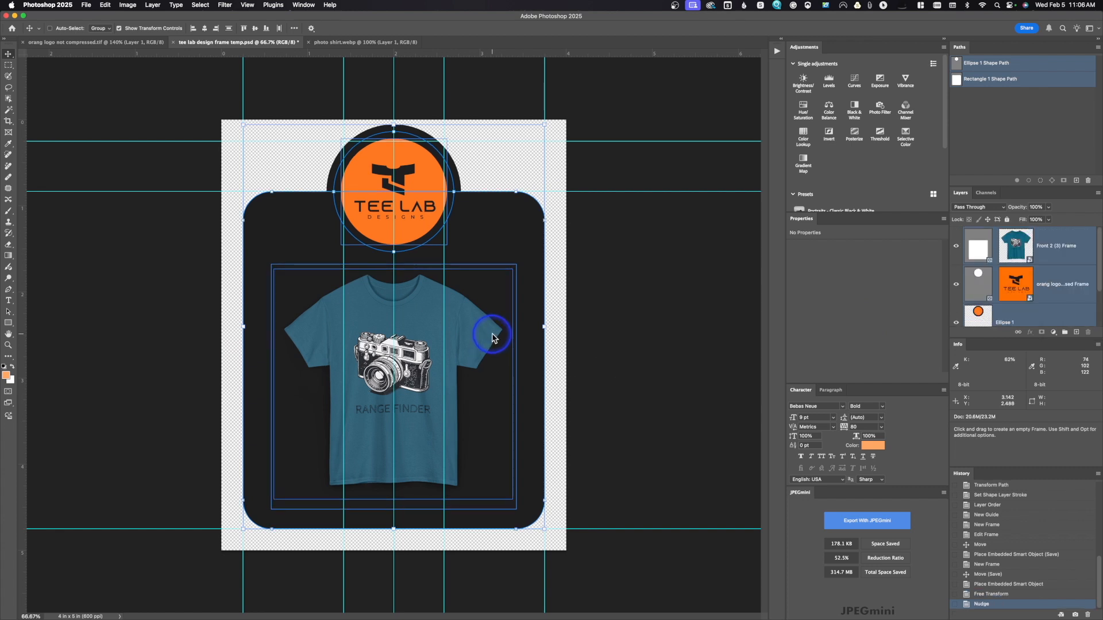
{"action": "key", "text": "Down"}
{"action": "key", "text": "Down"}
{"action": "key", "text": "Down"}
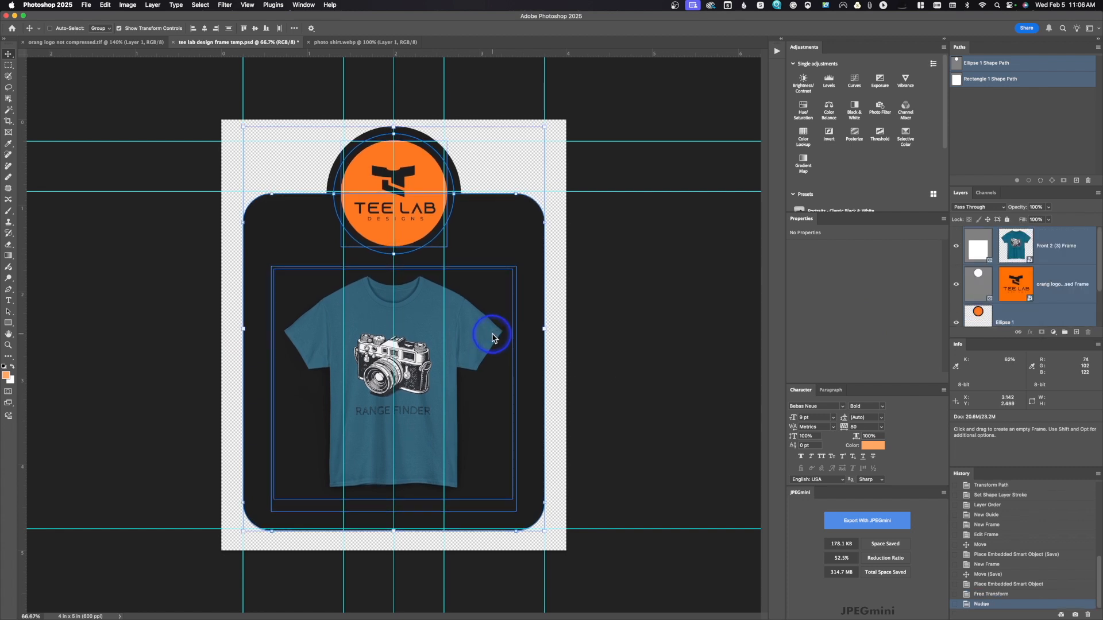
{"action": "left_click_drag", "start_coordinate": [413, 261], "coordinate": [411, 266]}
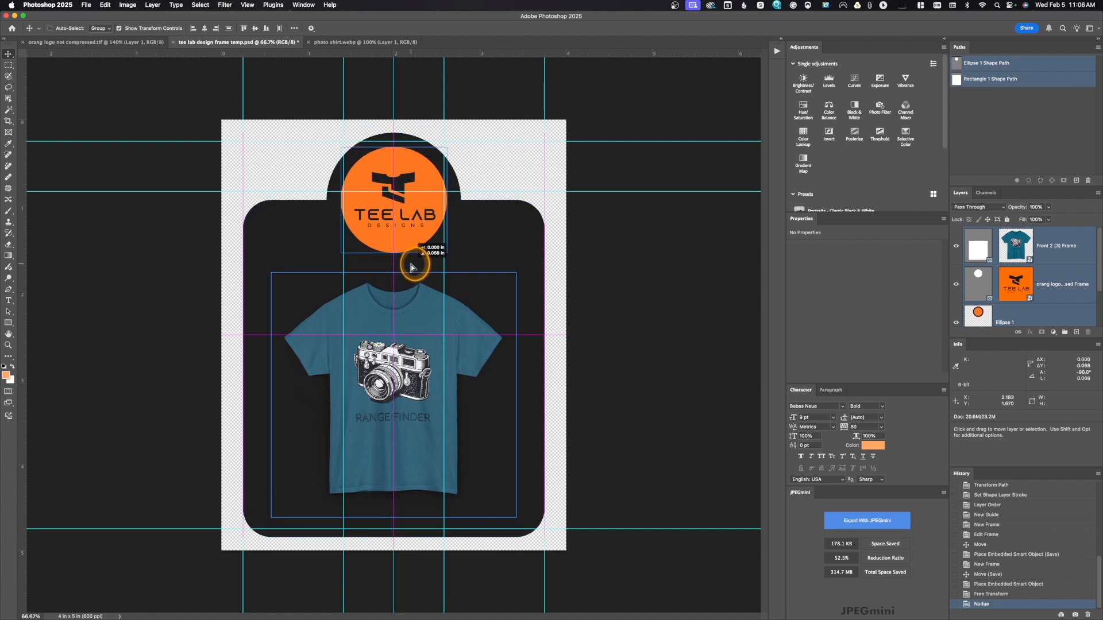